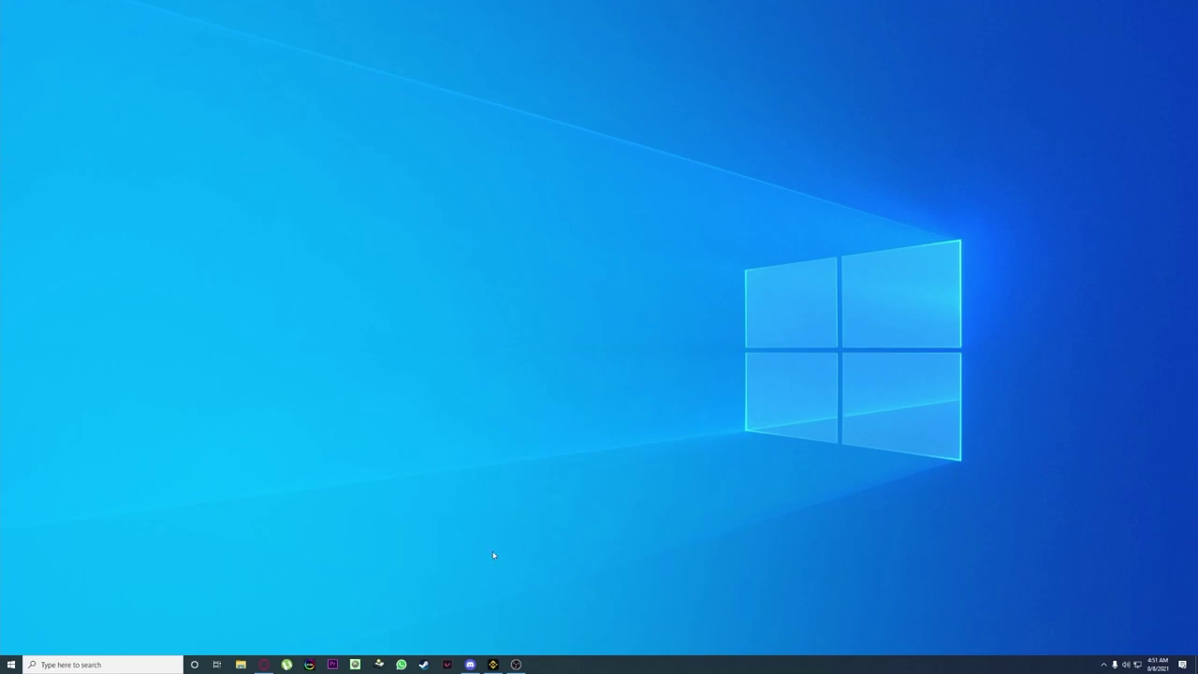
Open the Virtual Memory settings from the advanced performance options in System Properties.
click(101, 663)
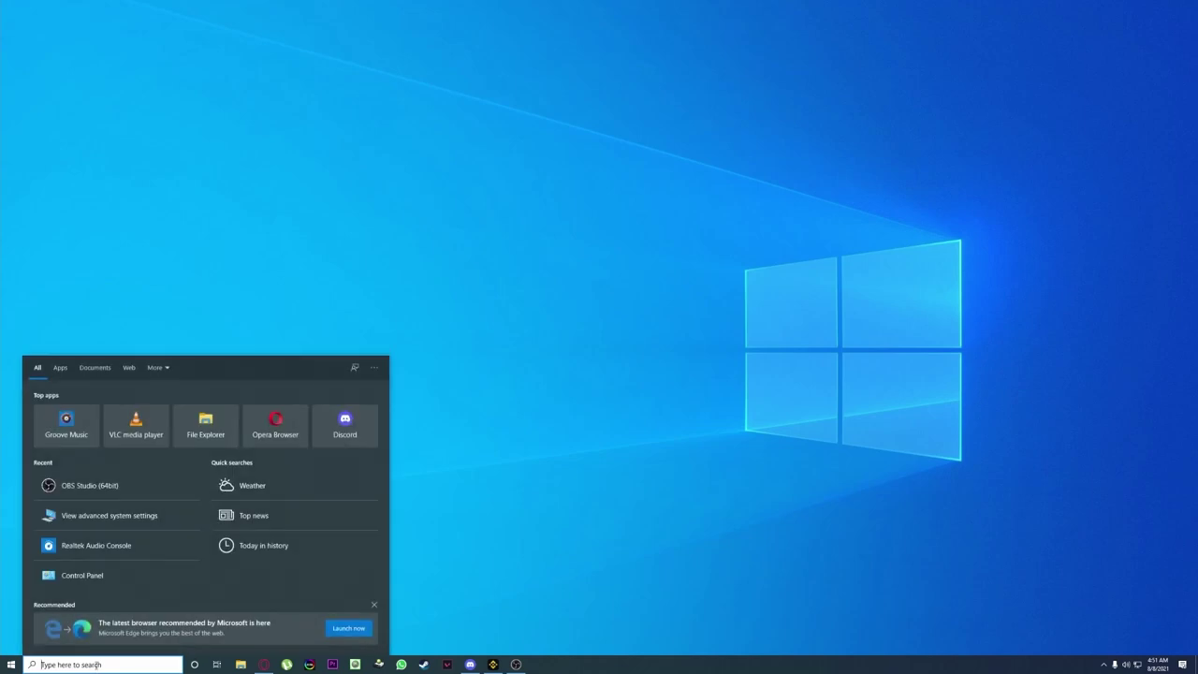
text(adva)
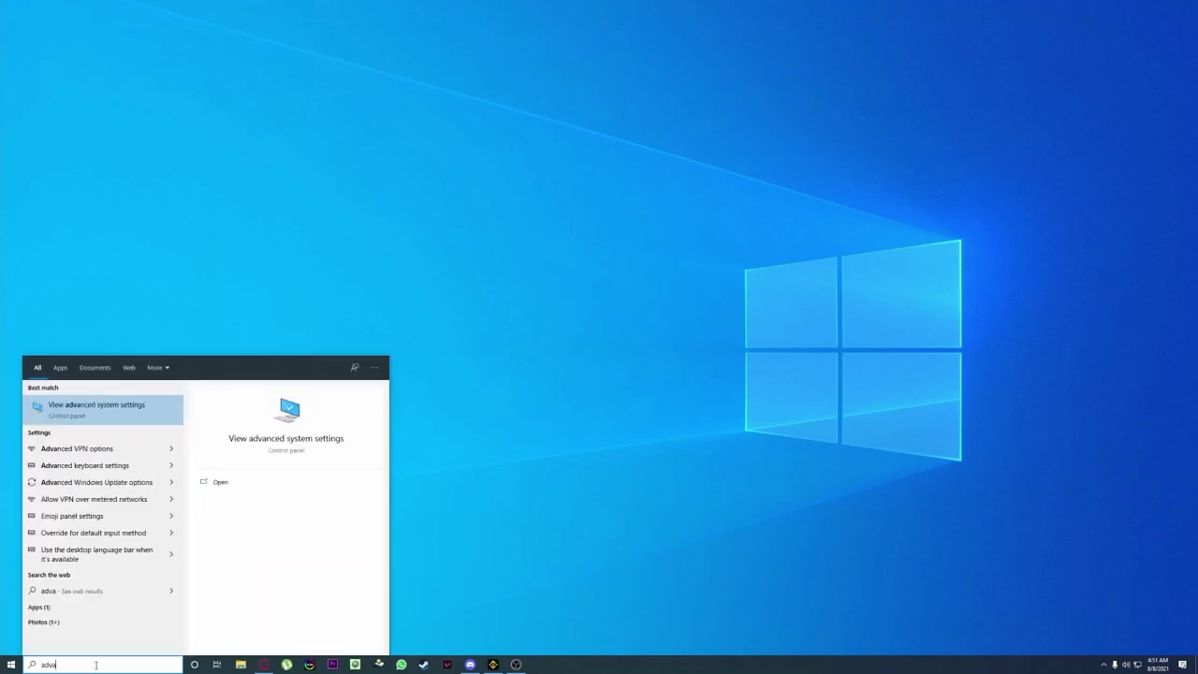
key(Return)
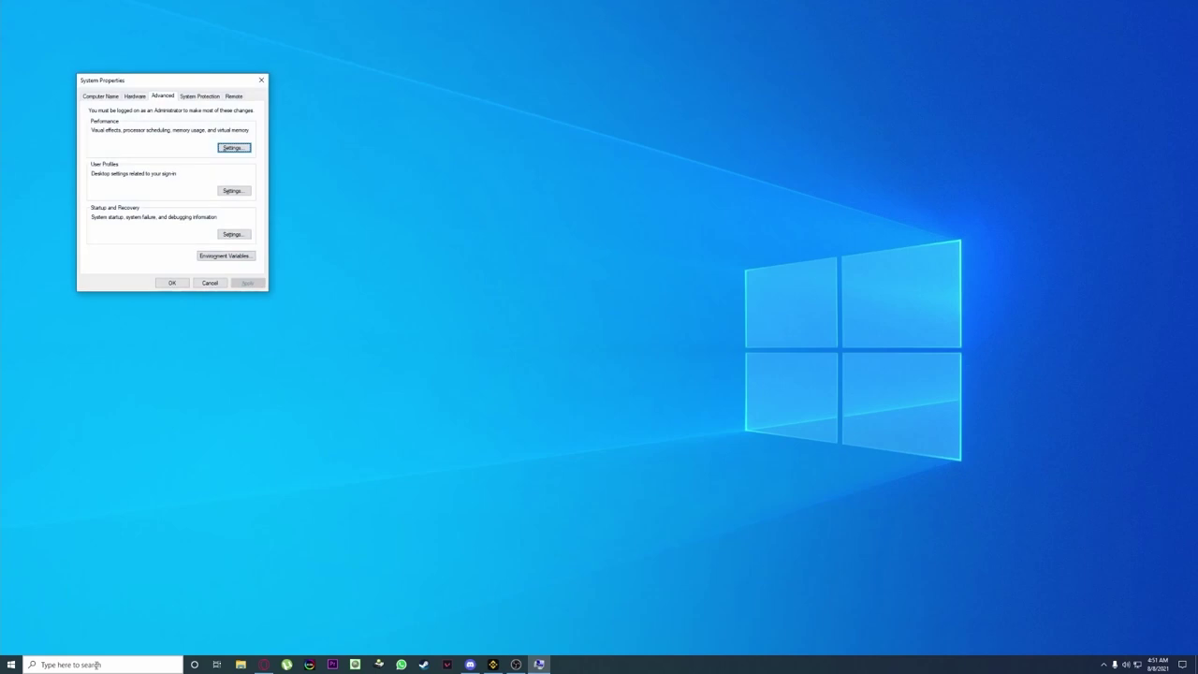
drag(144, 83, 382, 143)
click(400, 156)
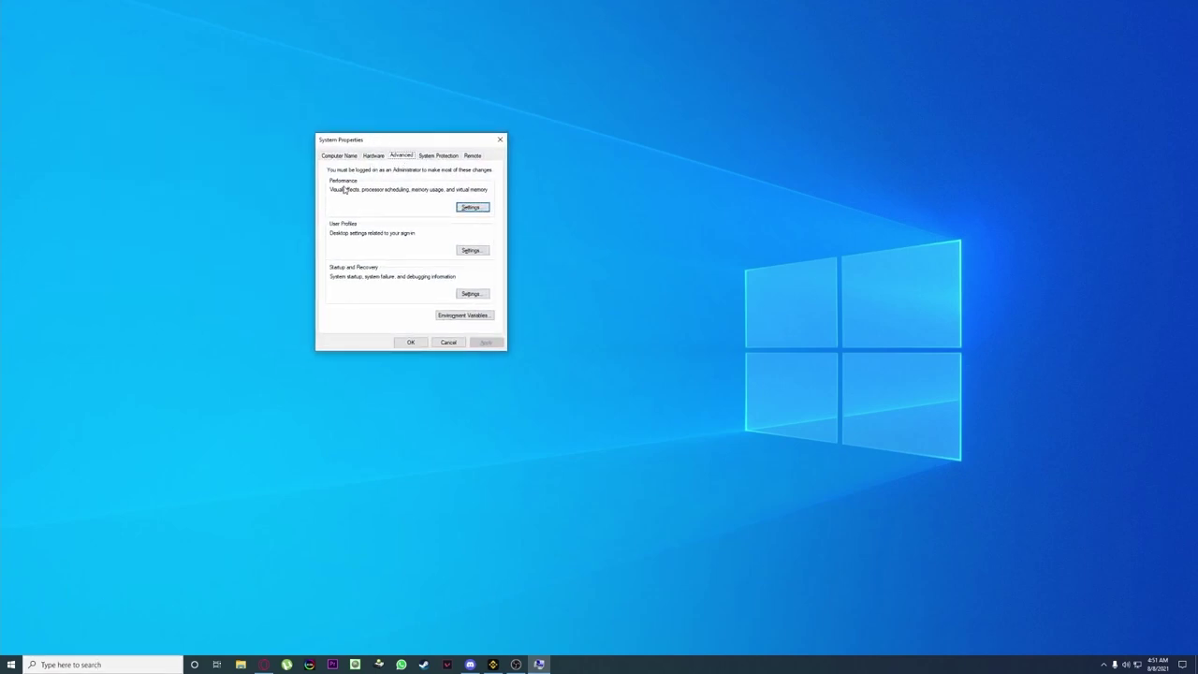
click(466, 208)
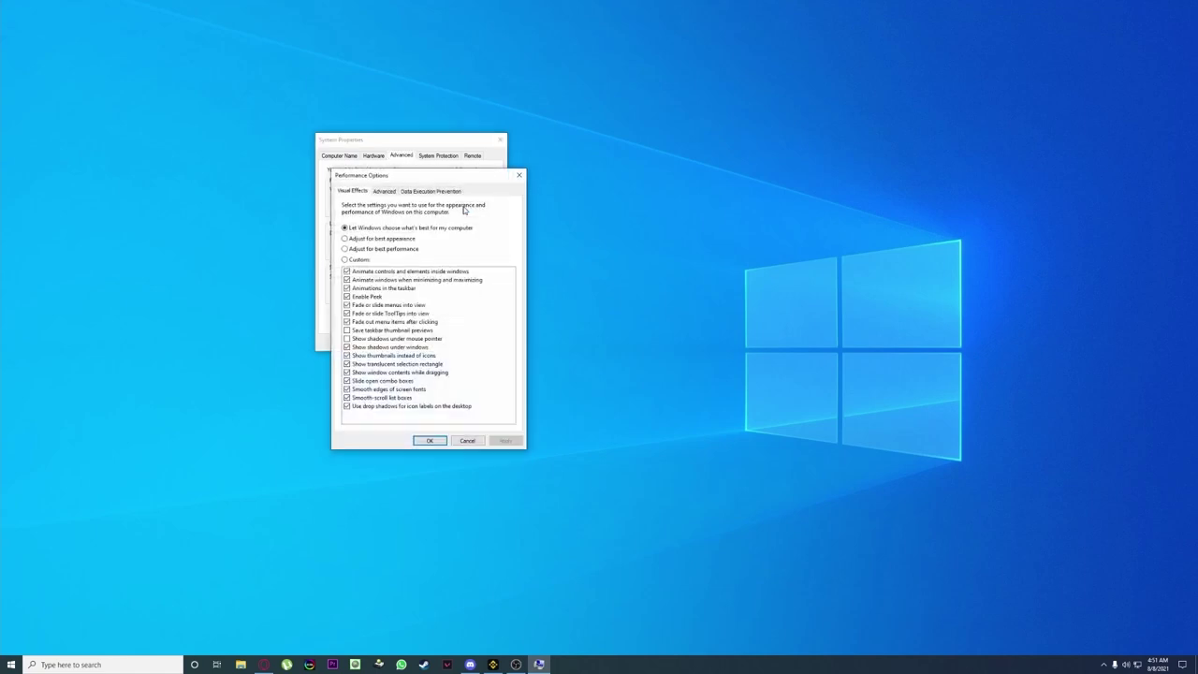
click(384, 191)
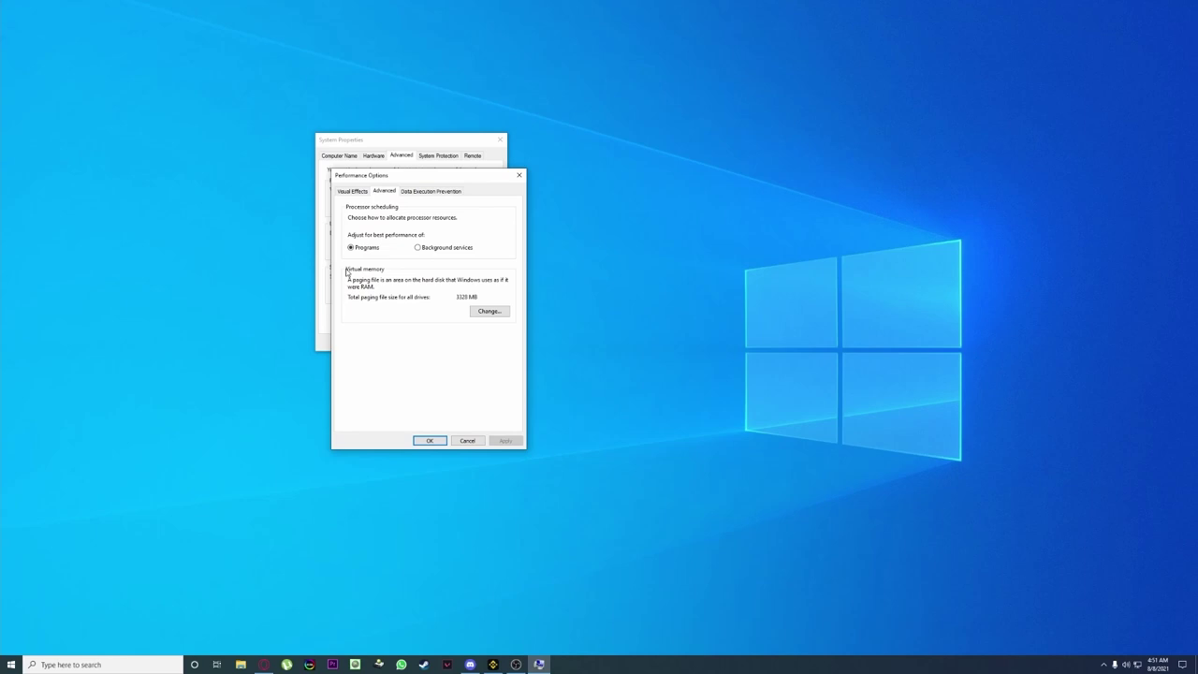
click(491, 312)
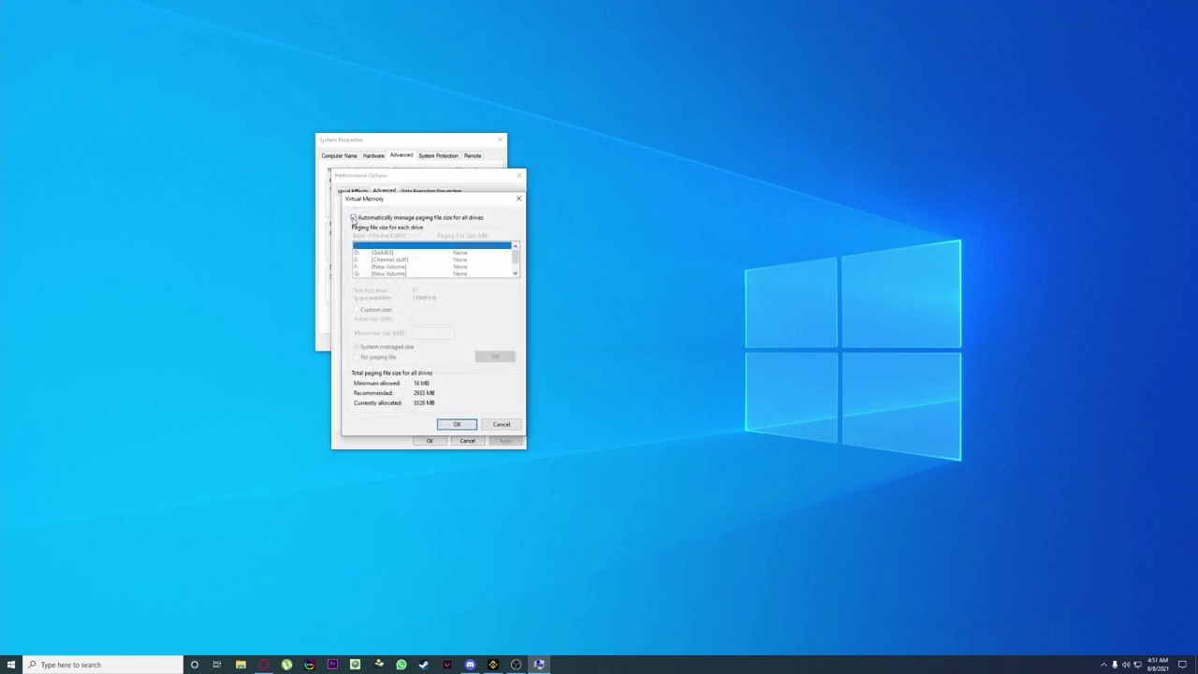
Disable automatic paging file management and give drive C: a custom paging file with initial and maximum sizes of 64000 MB.
click(354, 217)
click(376, 309)
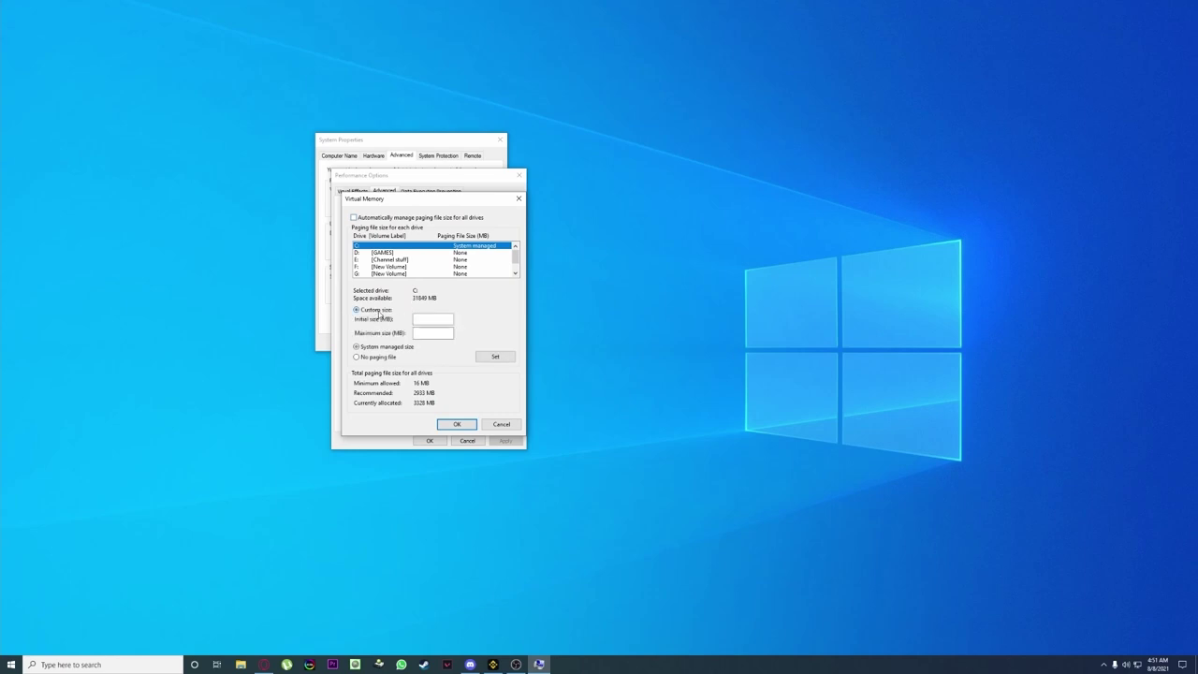
click(427, 319)
text(64000)
click(430, 333)
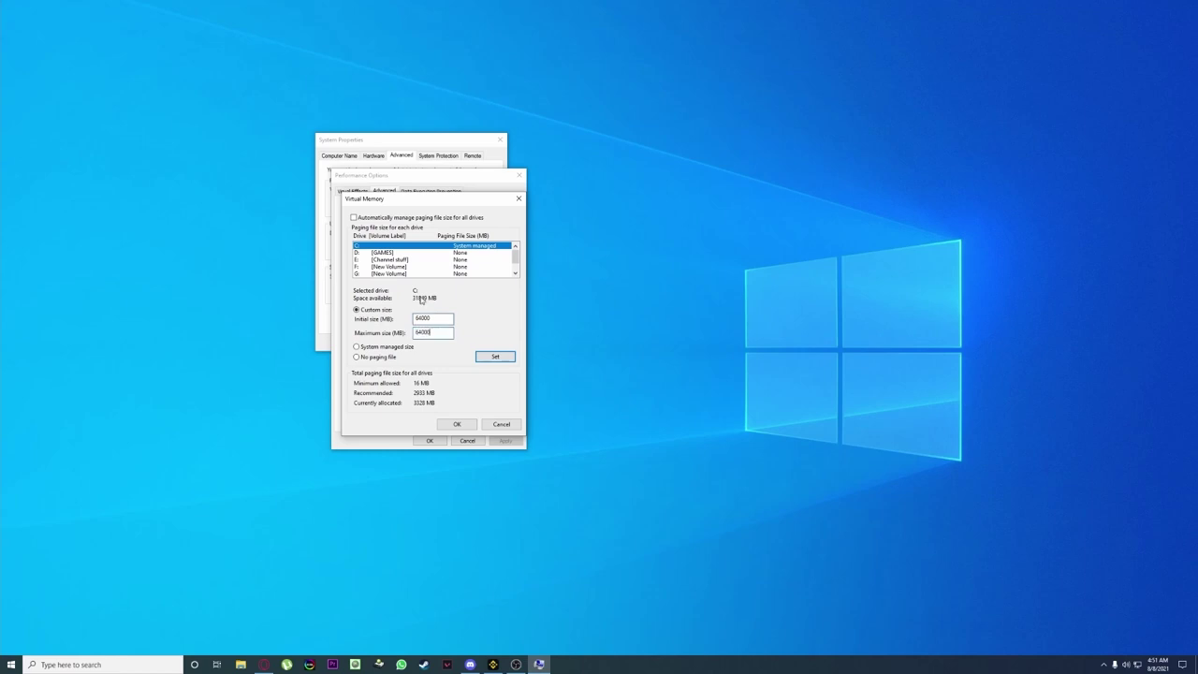
click(495, 359)
click(680, 371)
click(457, 423)
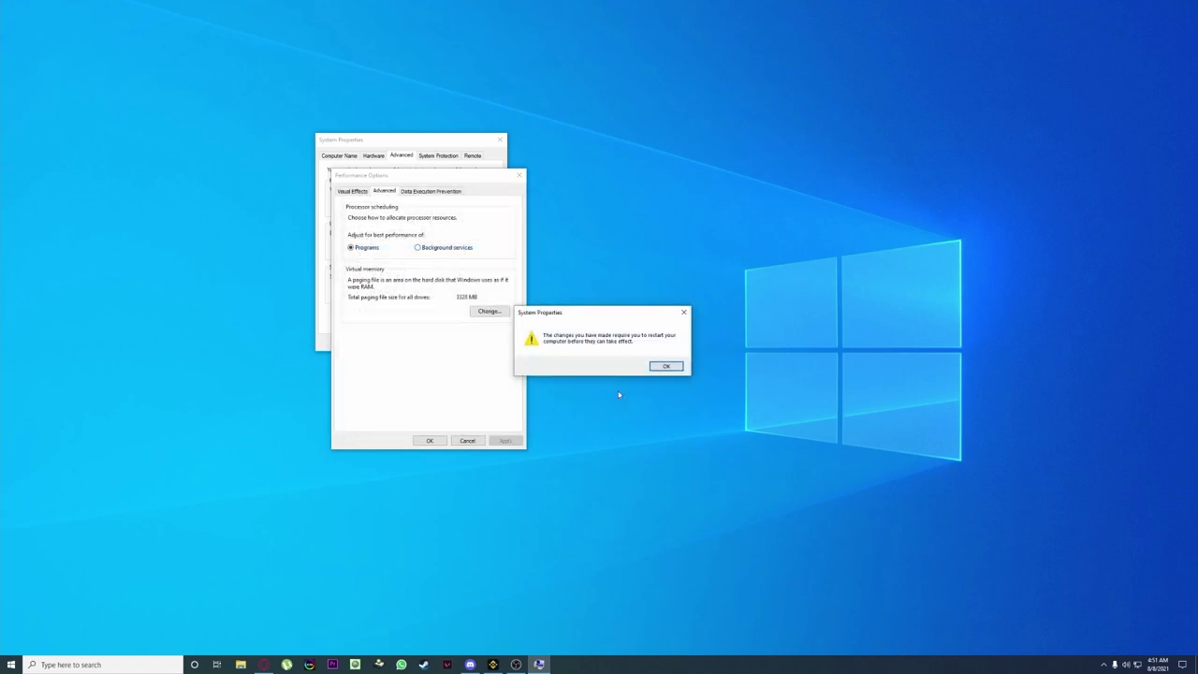
Apply the performance options, close System Properties and postpone the computer restart.
click(663, 367)
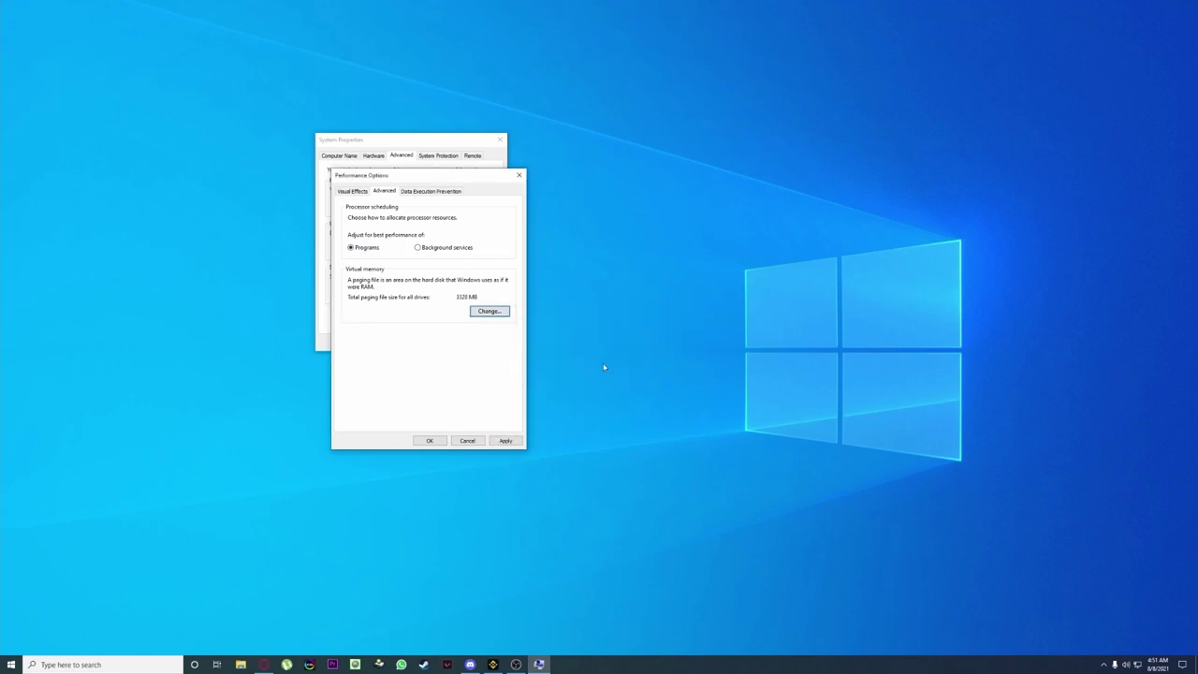
click(506, 441)
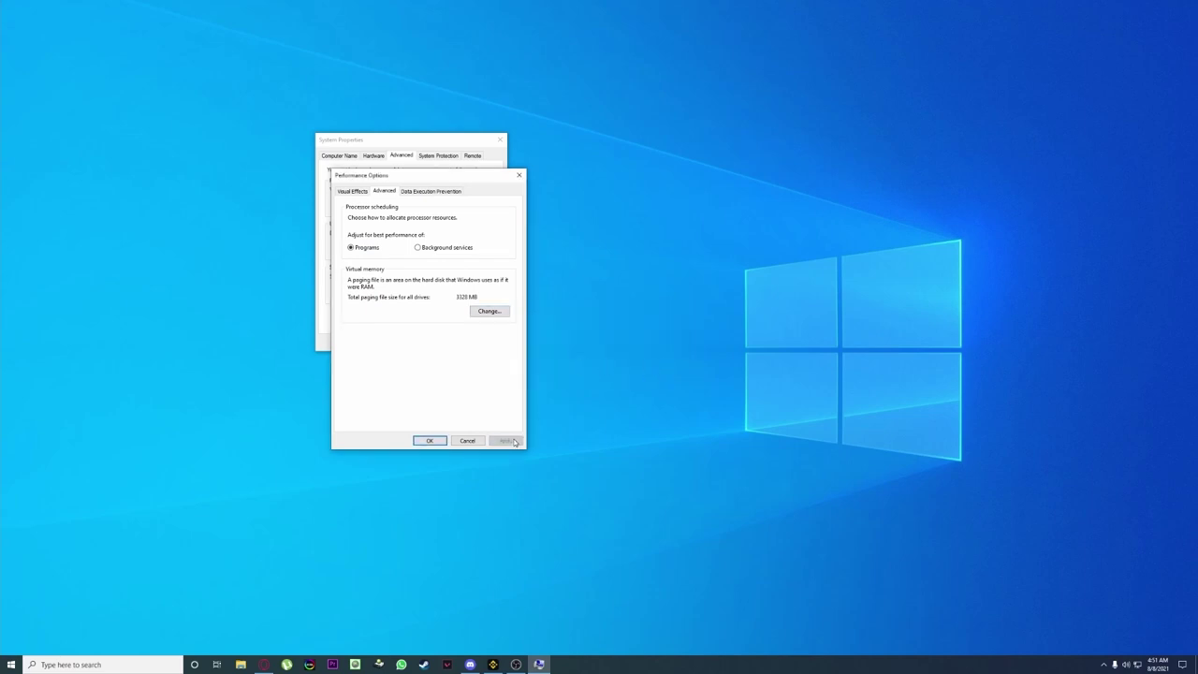
click(430, 440)
click(421, 342)
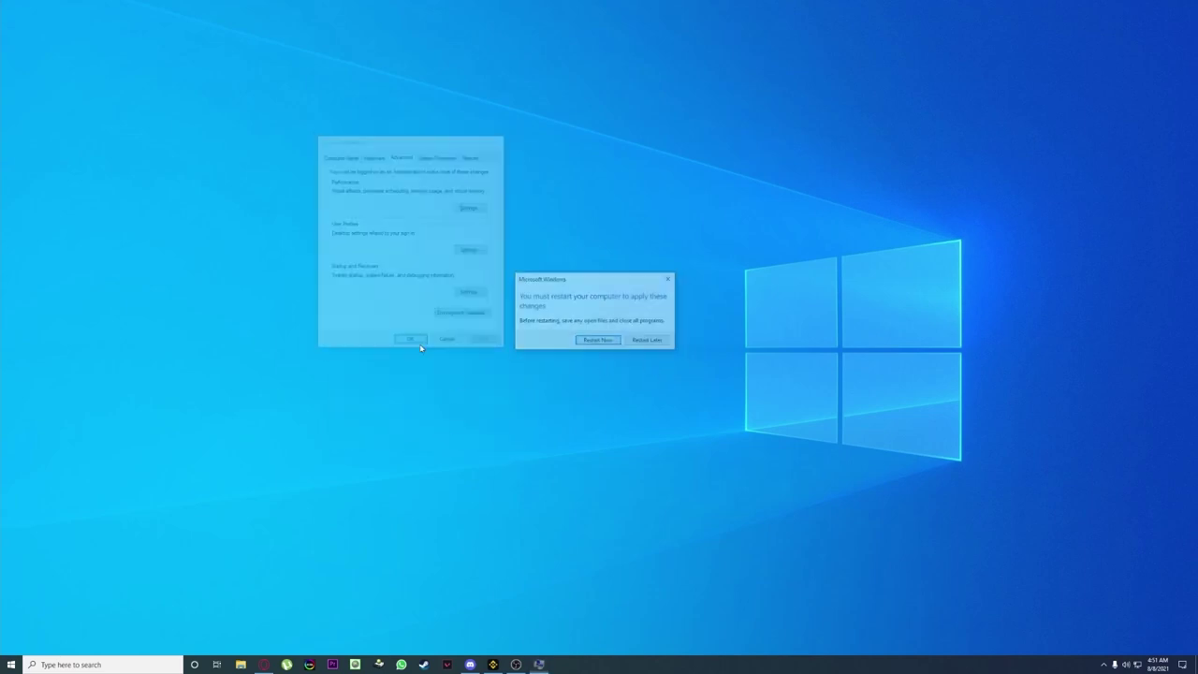
click(646, 340)
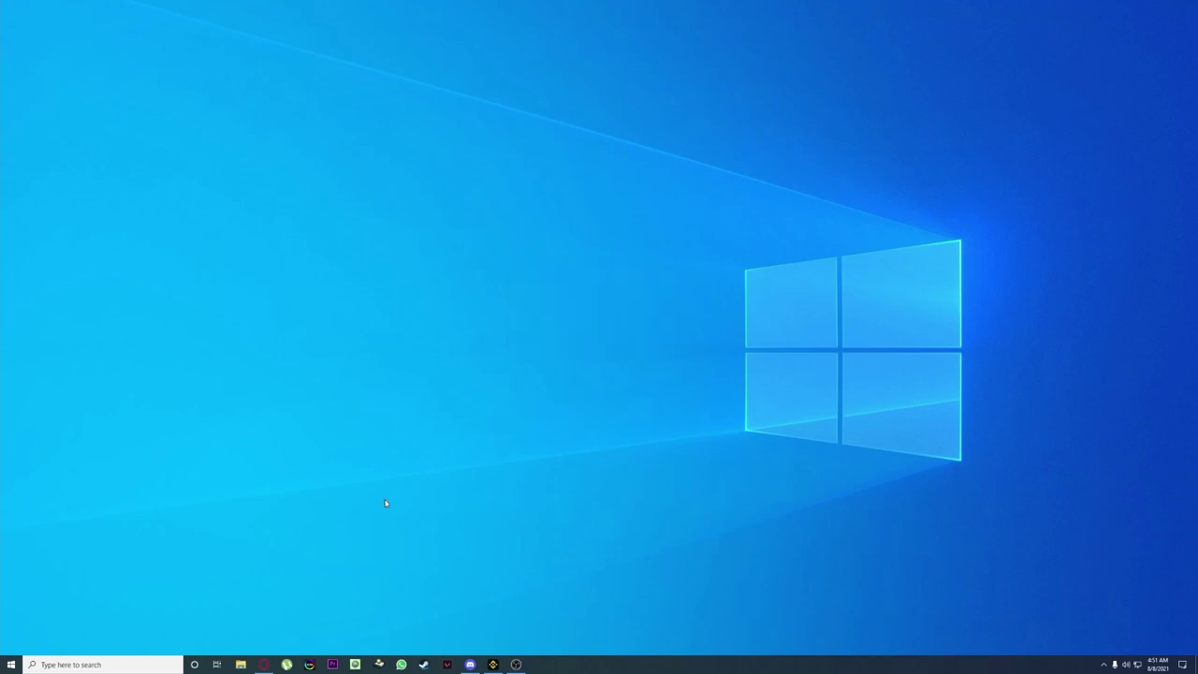
Open the claymore folder on the APPS (J:) drive in File Explorer.
click(240, 663)
click(36, 363)
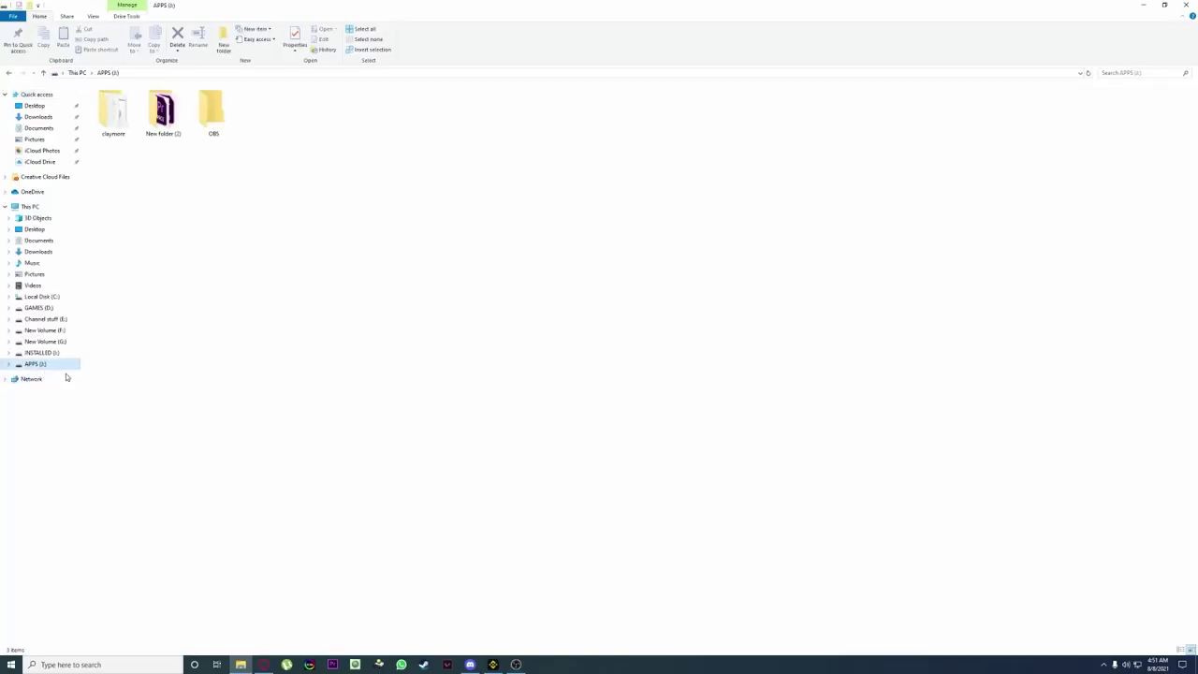
double_click(113, 112)
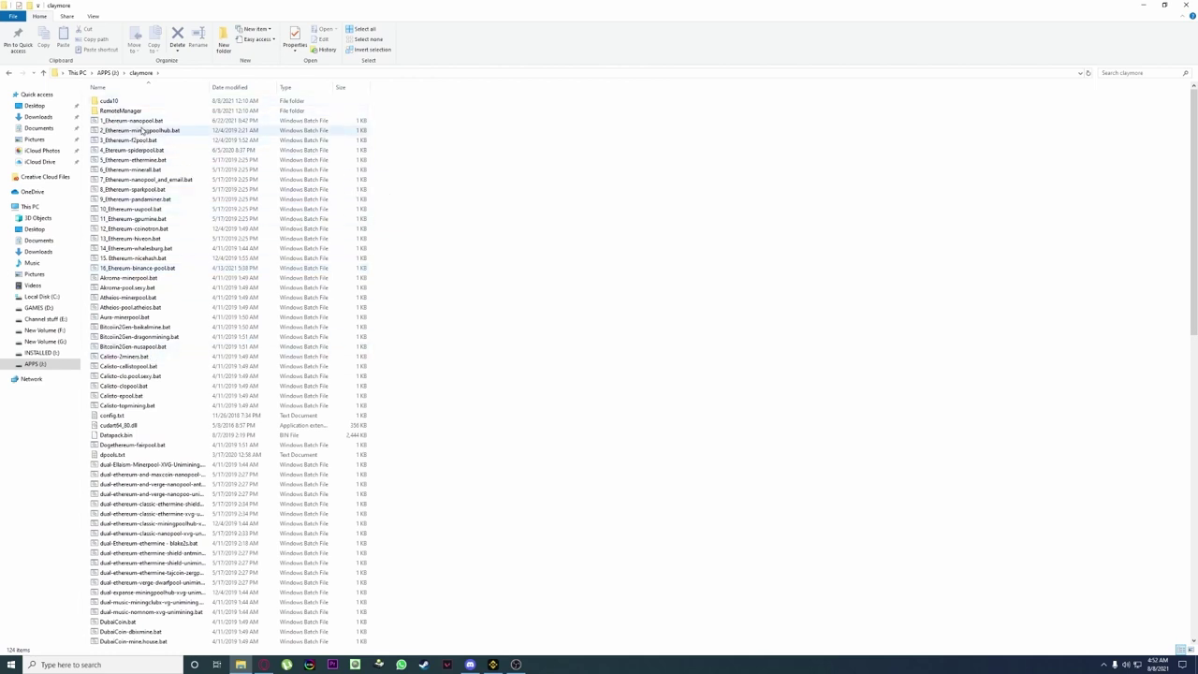
Rename the batch file 2_Ethereum-miningpoolhub.bat as 1.bat.
right_click(147, 131)
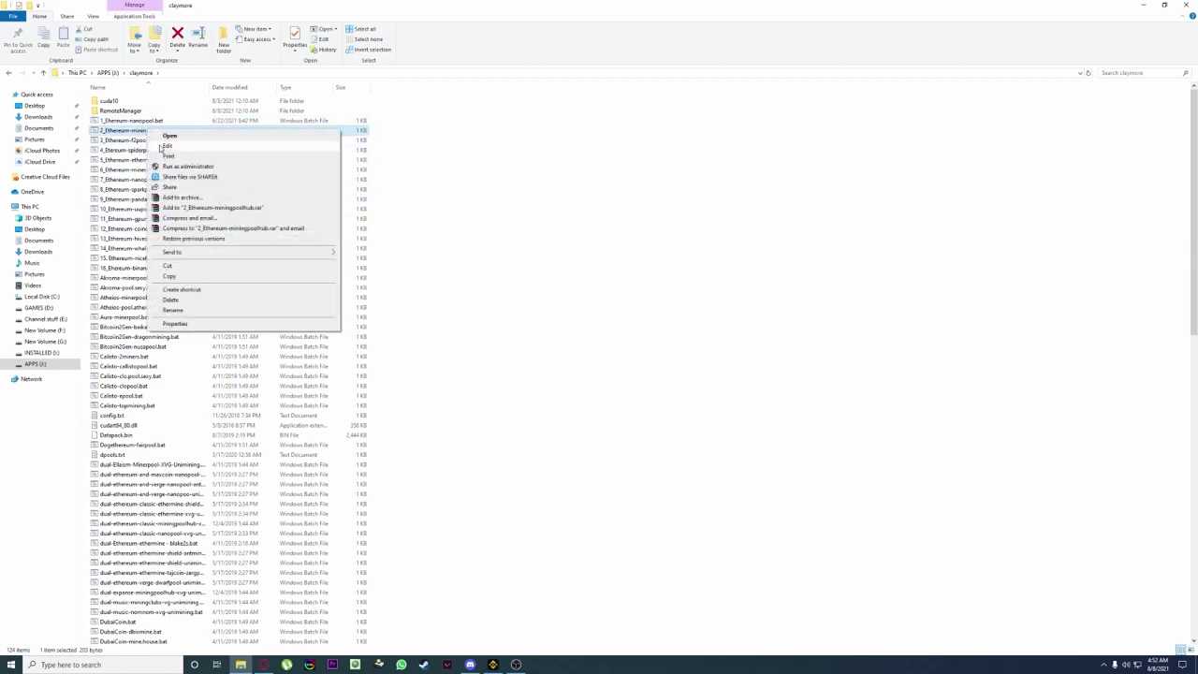
click(180, 309)
text(1.bat)
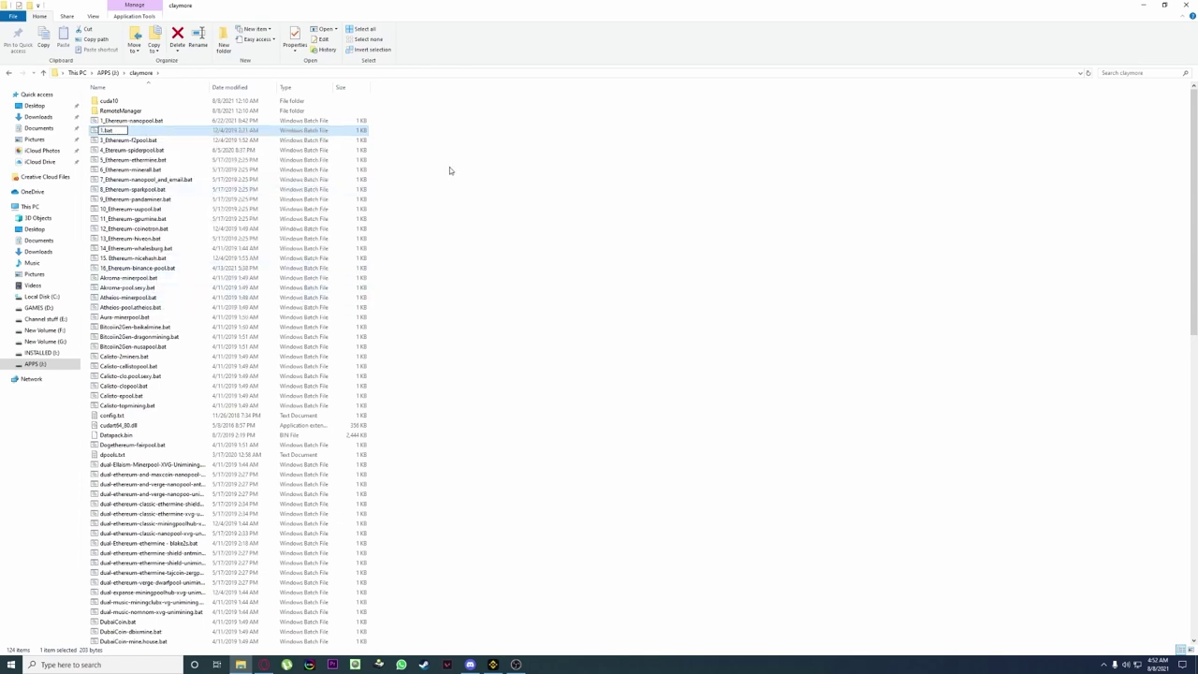
key(Return)
Open 1.bat for editing in a maximized Notepad window and highlight the EthDcrMiner64.exe name.
right_click(106, 122)
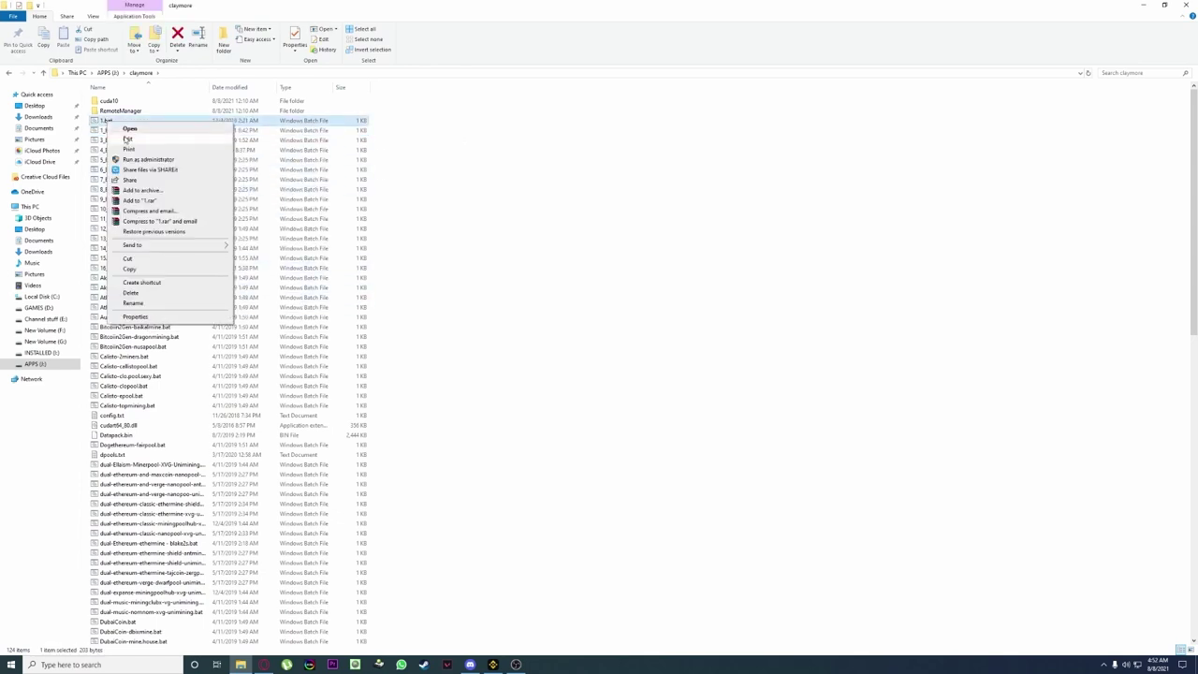
click(127, 139)
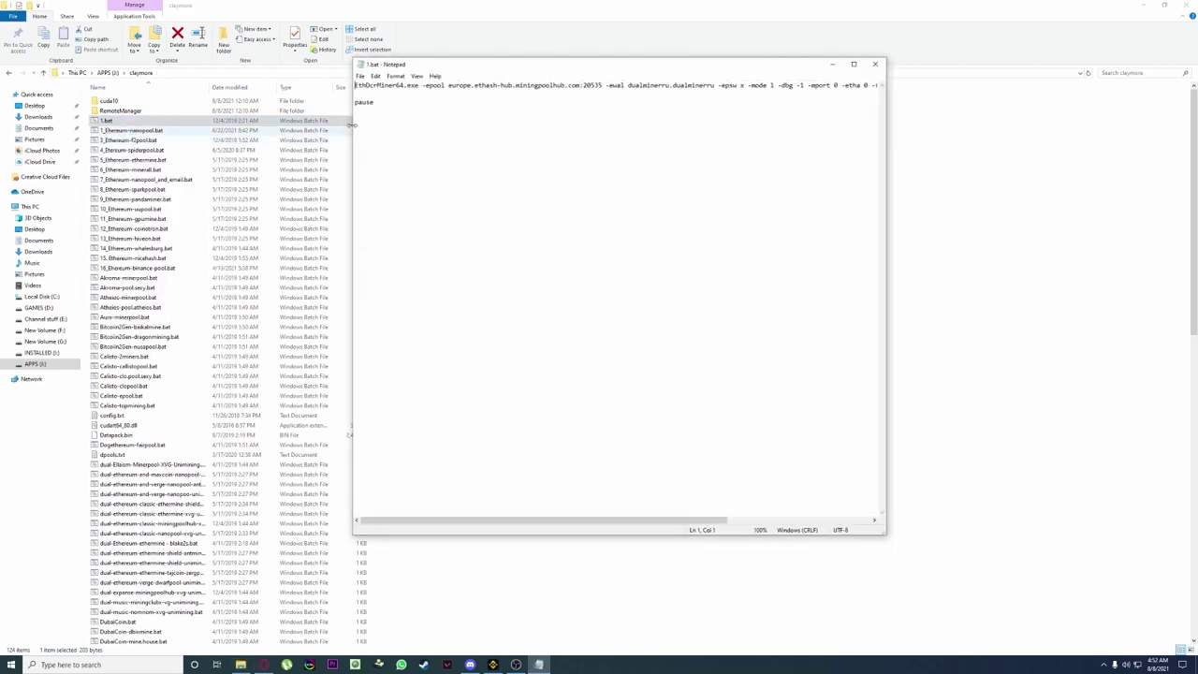
click(854, 64)
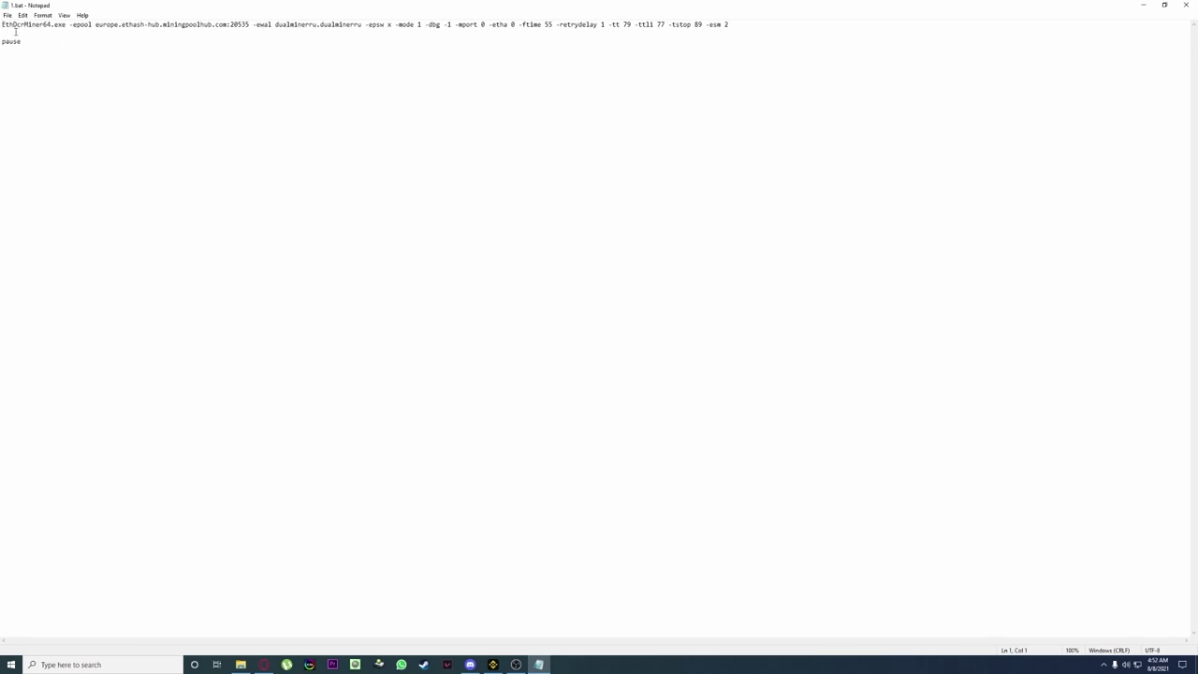
drag(66, 25, 3, 27)
Find EthDcrMiner64.exe in the claymore folder and copy its location path from the file's properties.
click(1143, 5)
scroll(232, 346, down, 3)
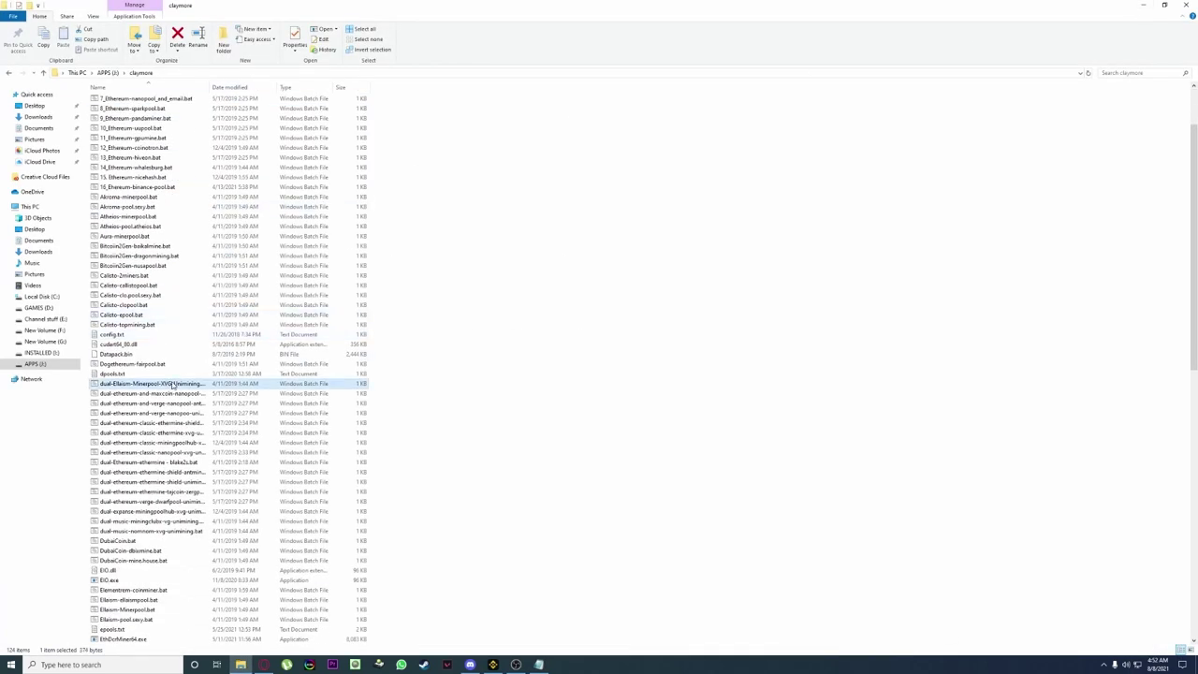
click(187, 591)
click(187, 599)
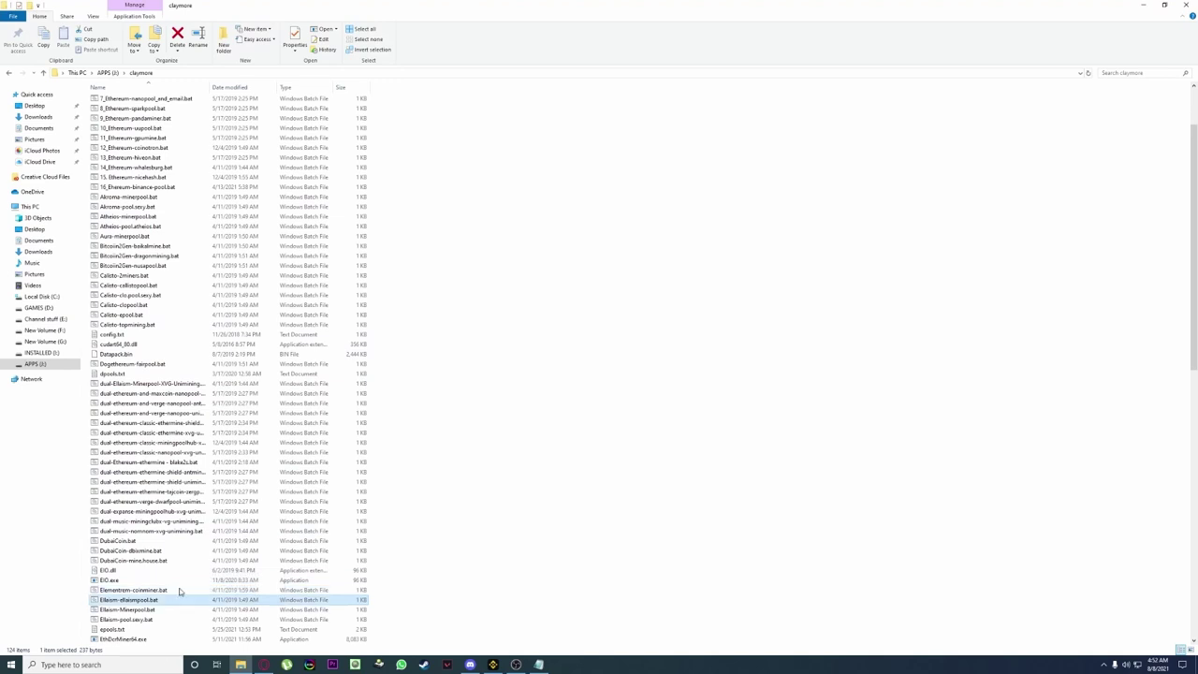
scroll(183, 613, down, 2)
click(122, 581)
right_click(121, 584)
click(141, 577)
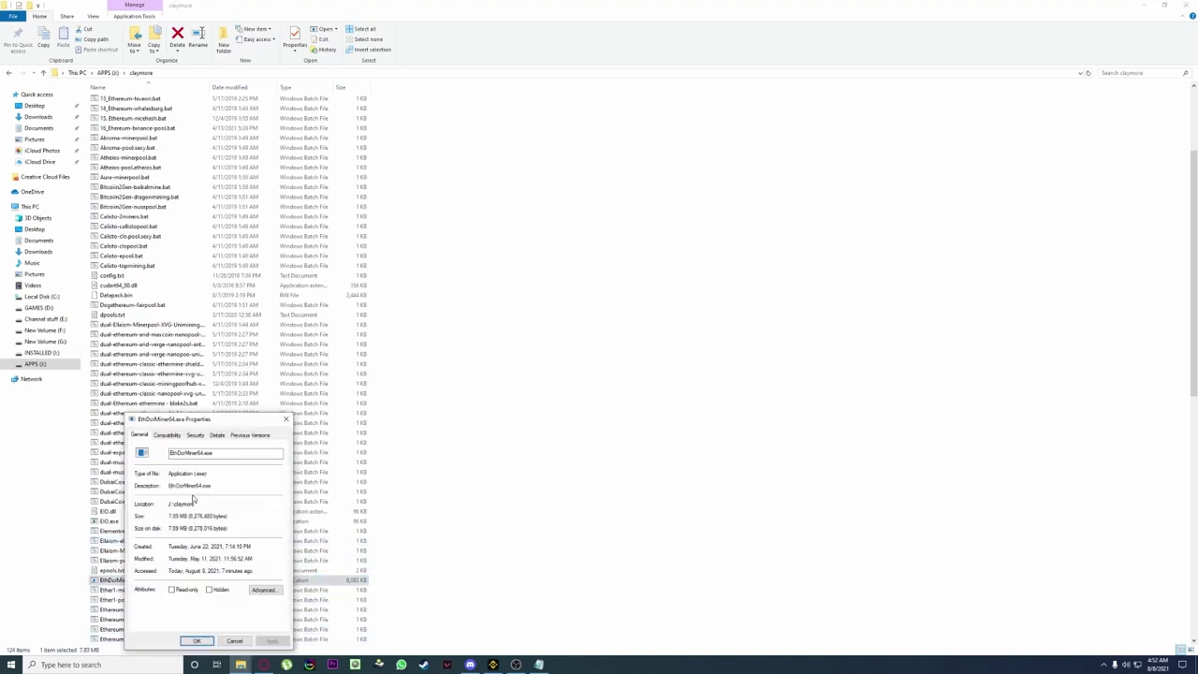
drag(195, 505, 167, 504)
key(ctrl+c)
click(197, 640)
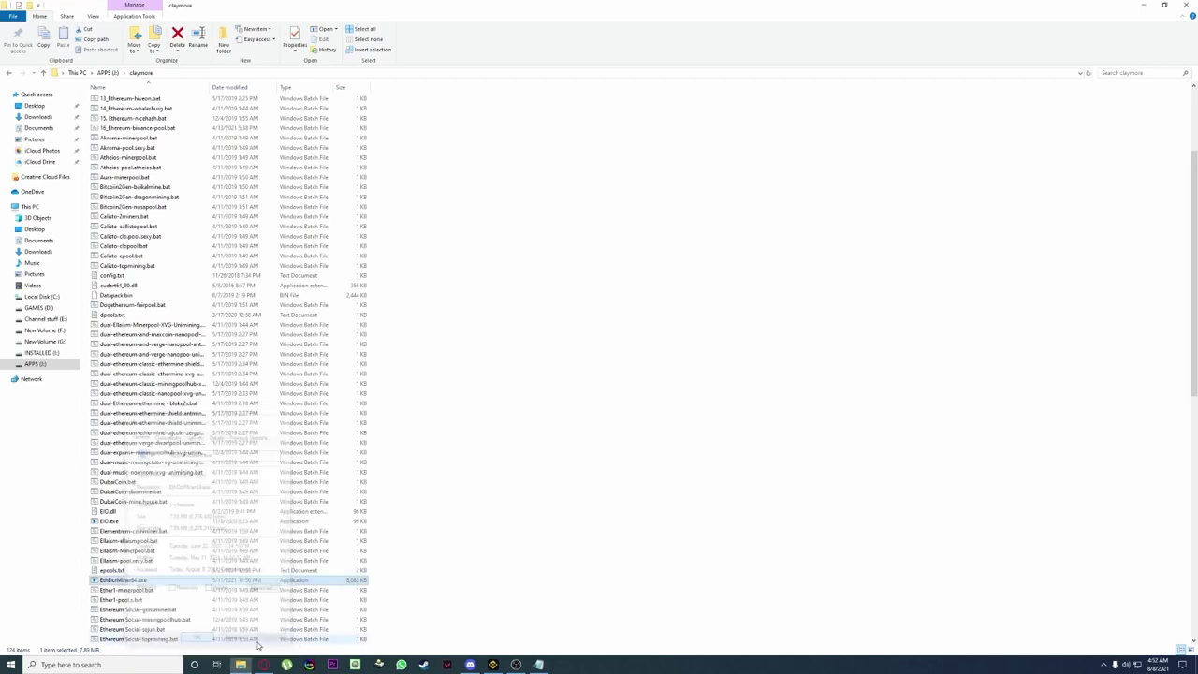
Return to 1.bat and insert the path J:\claymore\ directly before EthDcrMiner64.exe.
click(538, 664)
click(53, 66)
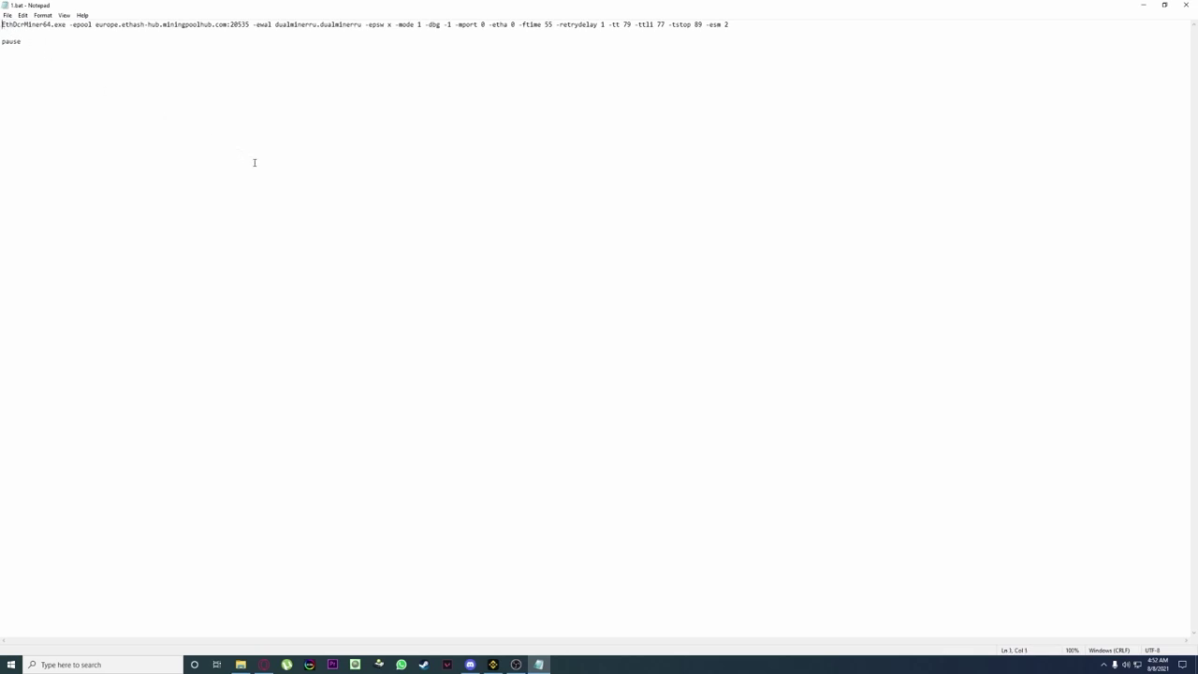
key(ctrl+v)
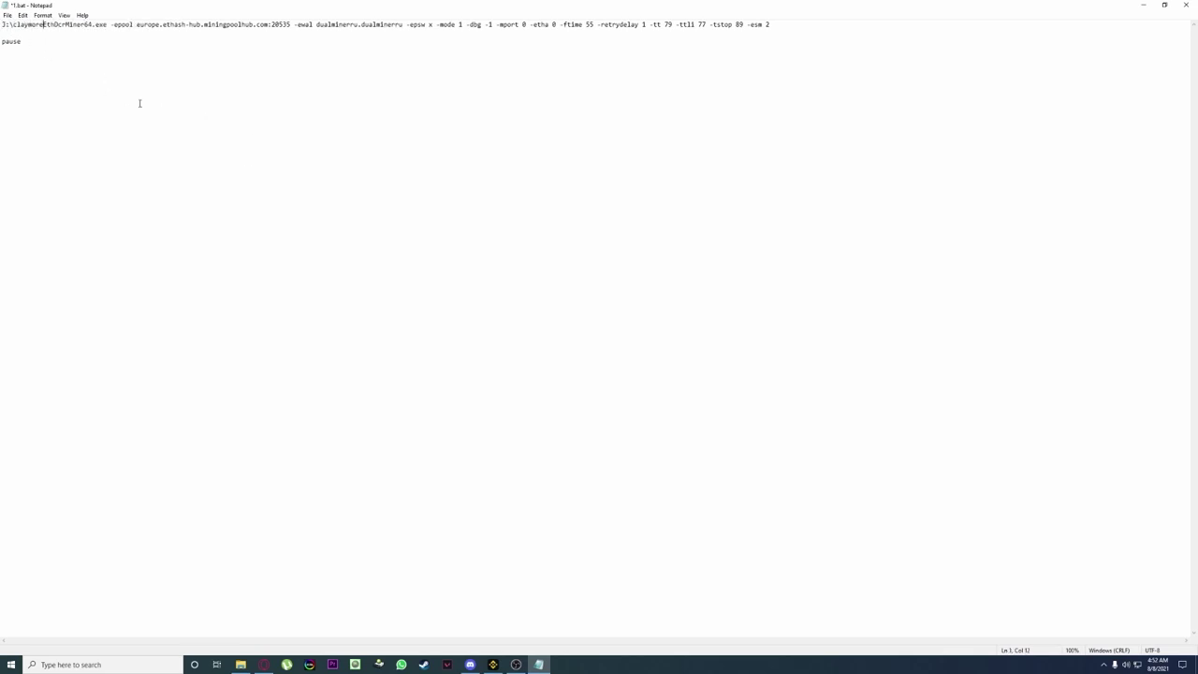
text(\)
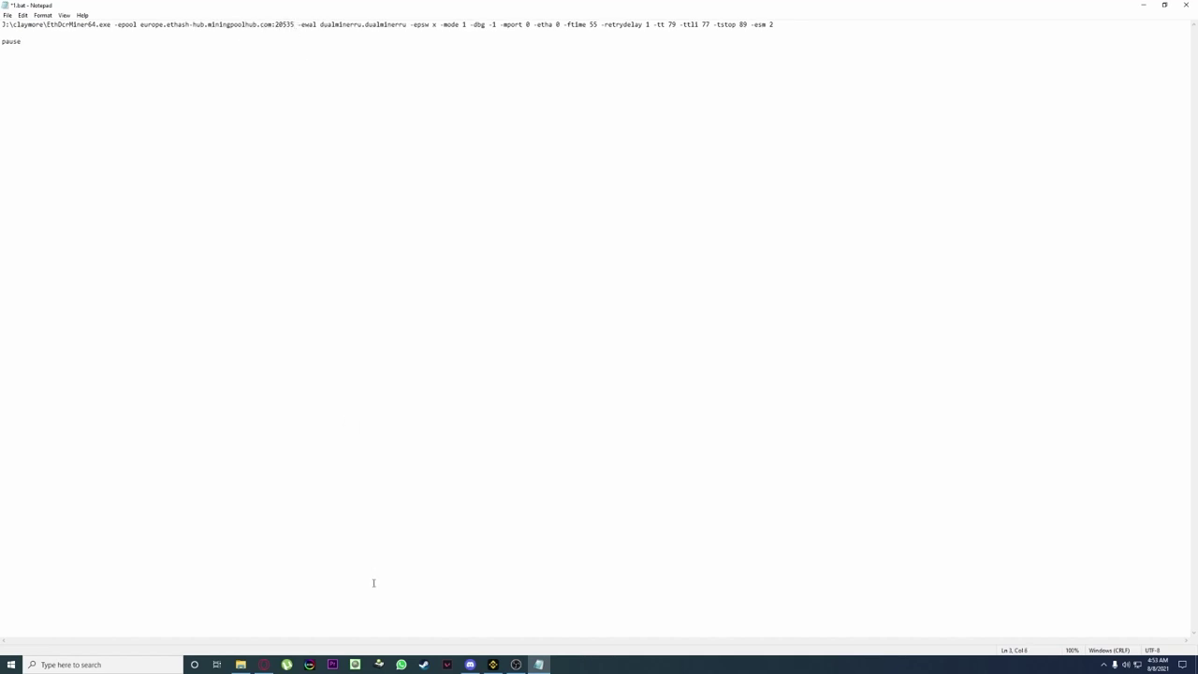
Switch to the Opera browser and open the 2miners.com website.
click(264, 665)
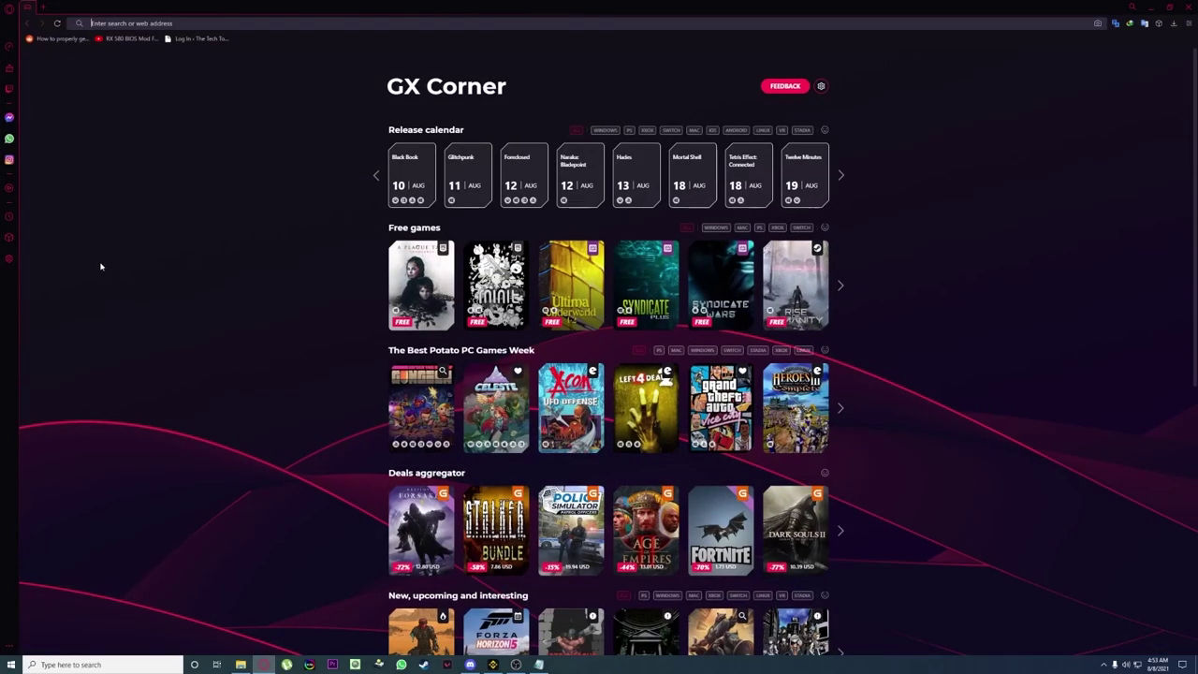
text(2miners.com/)
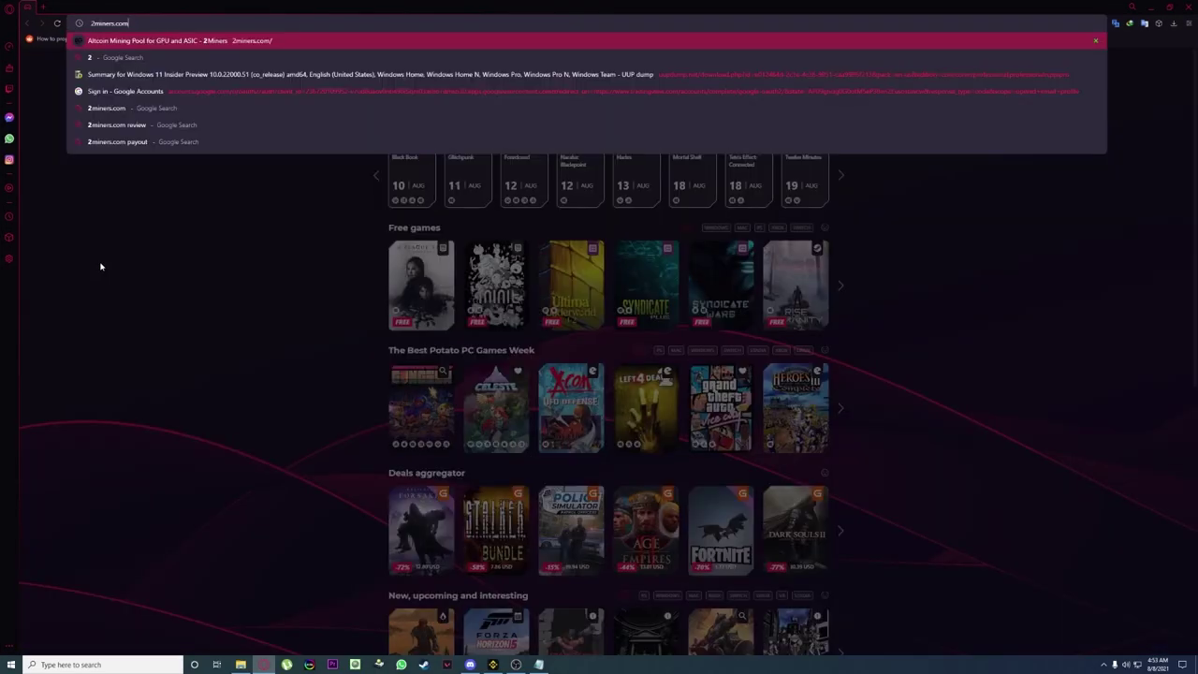
key(Return)
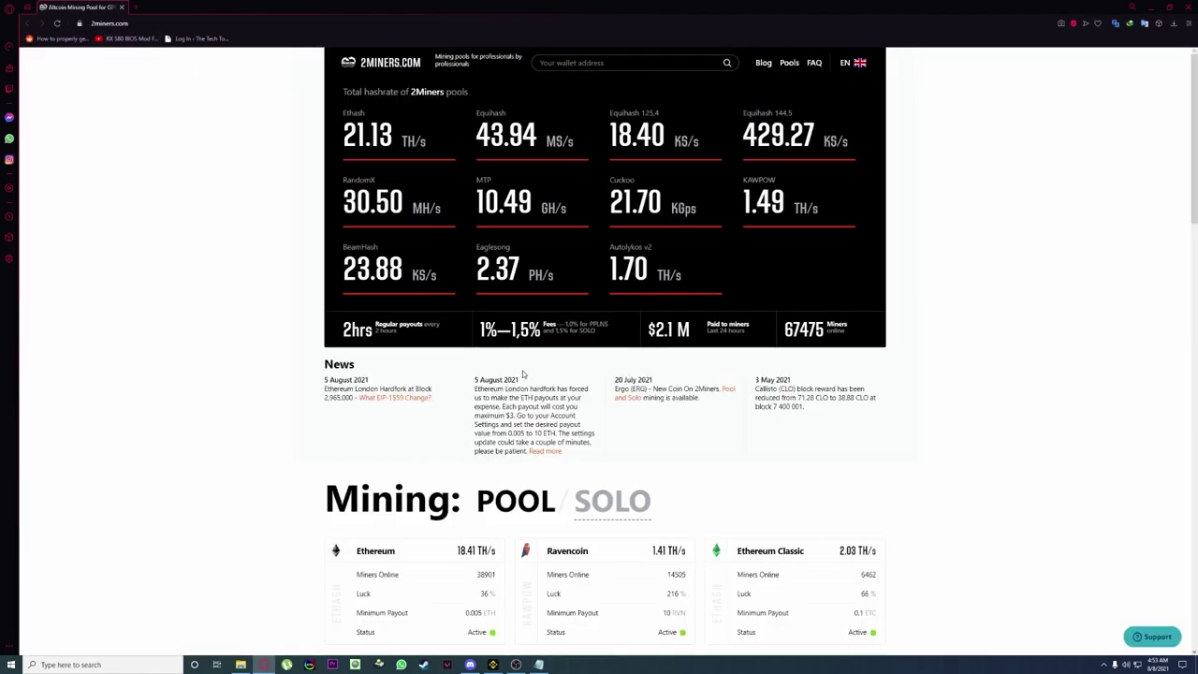
Browse the list of mining pools on 2miners.com and open the Ethereum pool.
scroll(599, 362, down, 2)
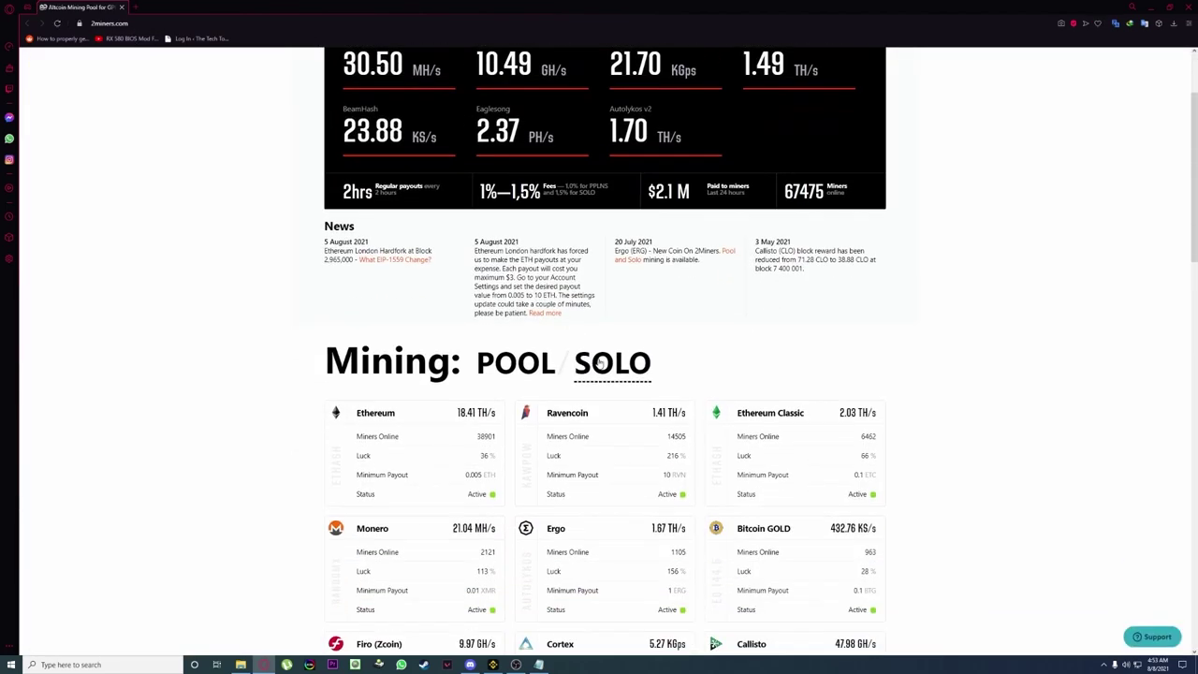
scroll(514, 353, down, 6)
scroll(514, 352, down, 3)
scroll(468, 361, up, 6)
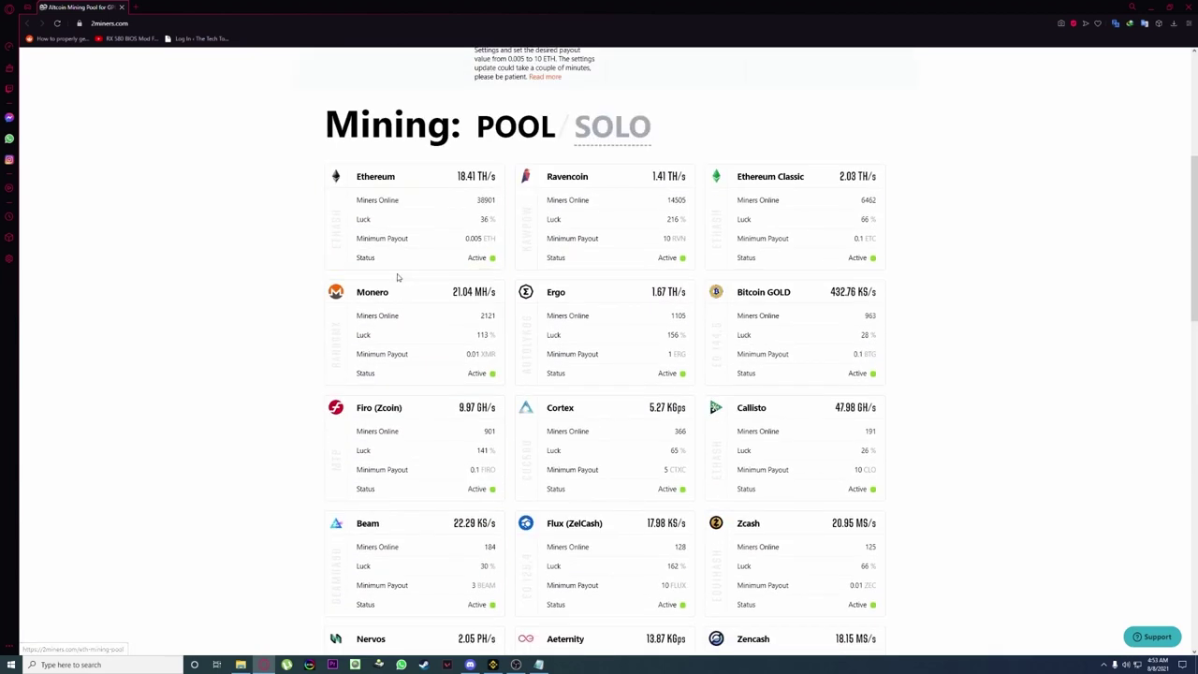
click(410, 231)
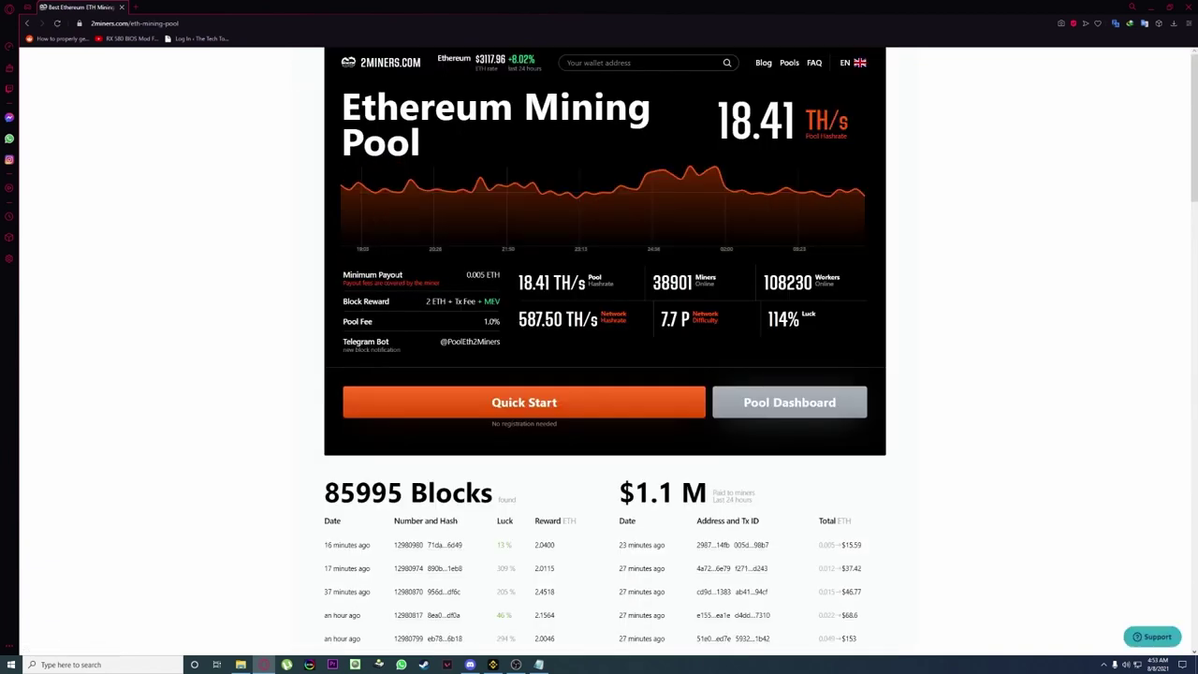
Look through the Ethereum pool page, including its statistics, testimonials and Dagger-Hashimoto pool list.
scroll(524, 318, down, 7)
scroll(562, 336, down, 8)
scroll(550, 324, down, 4)
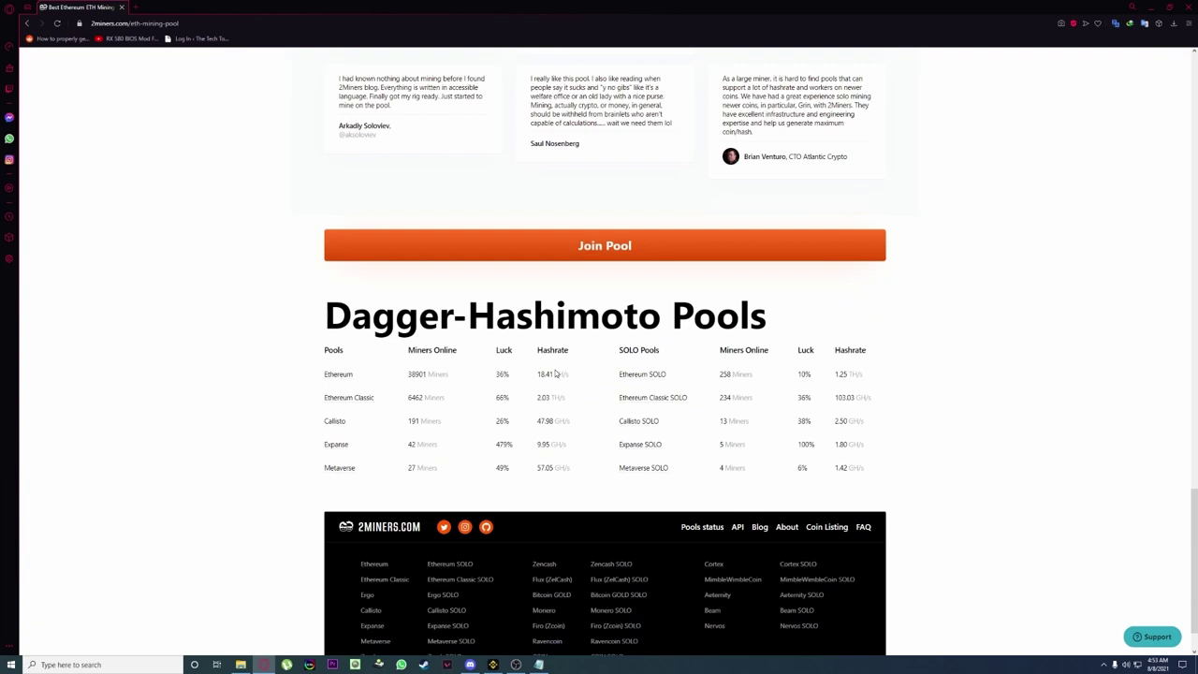
scroll(580, 374, down, 1)
scroll(655, 378, up, 3)
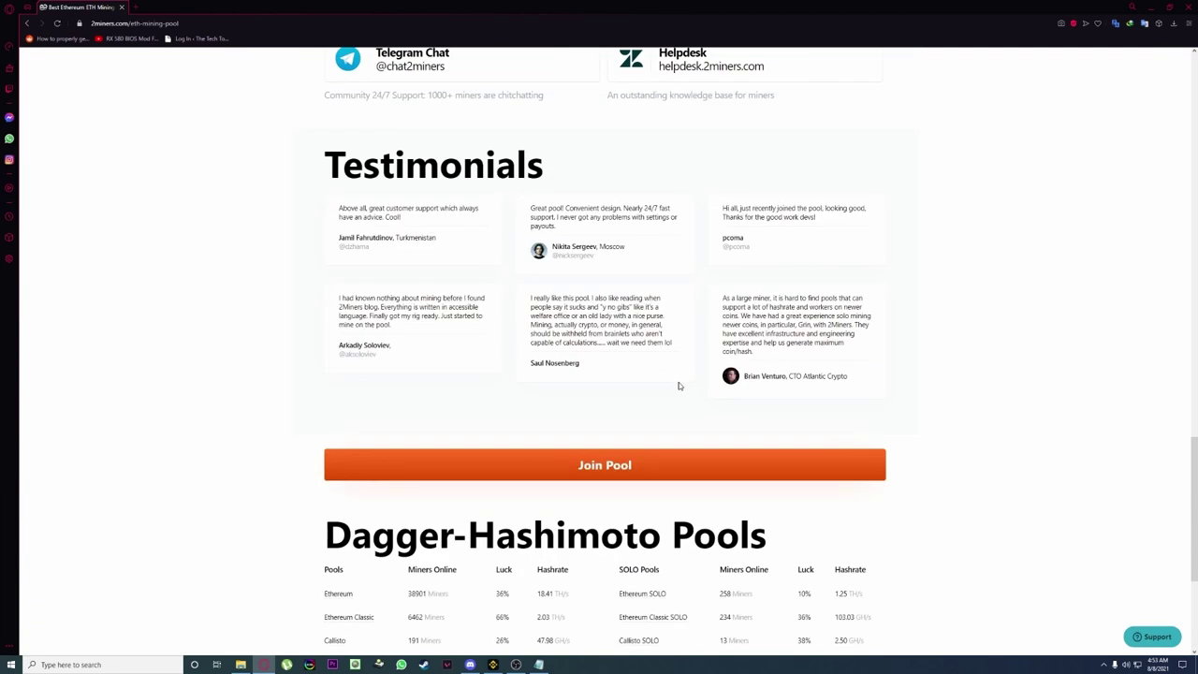
scroll(679, 385, up, 10)
scroll(583, 359, up, 6)
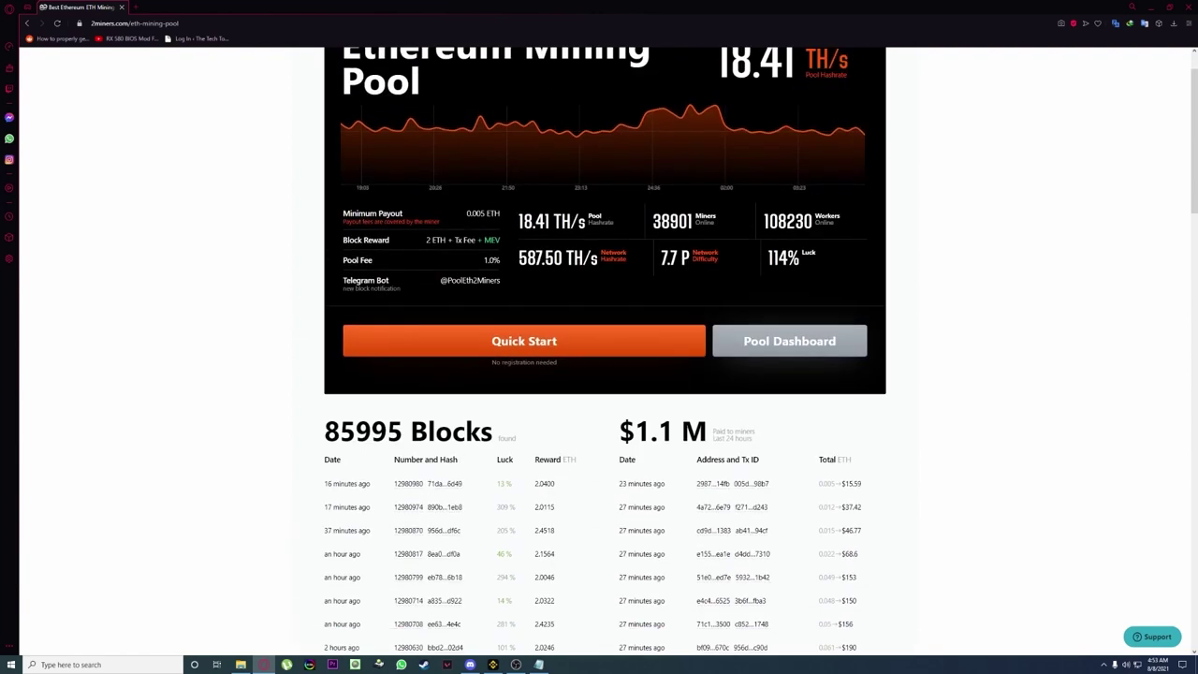
scroll(585, 370, up, 1)
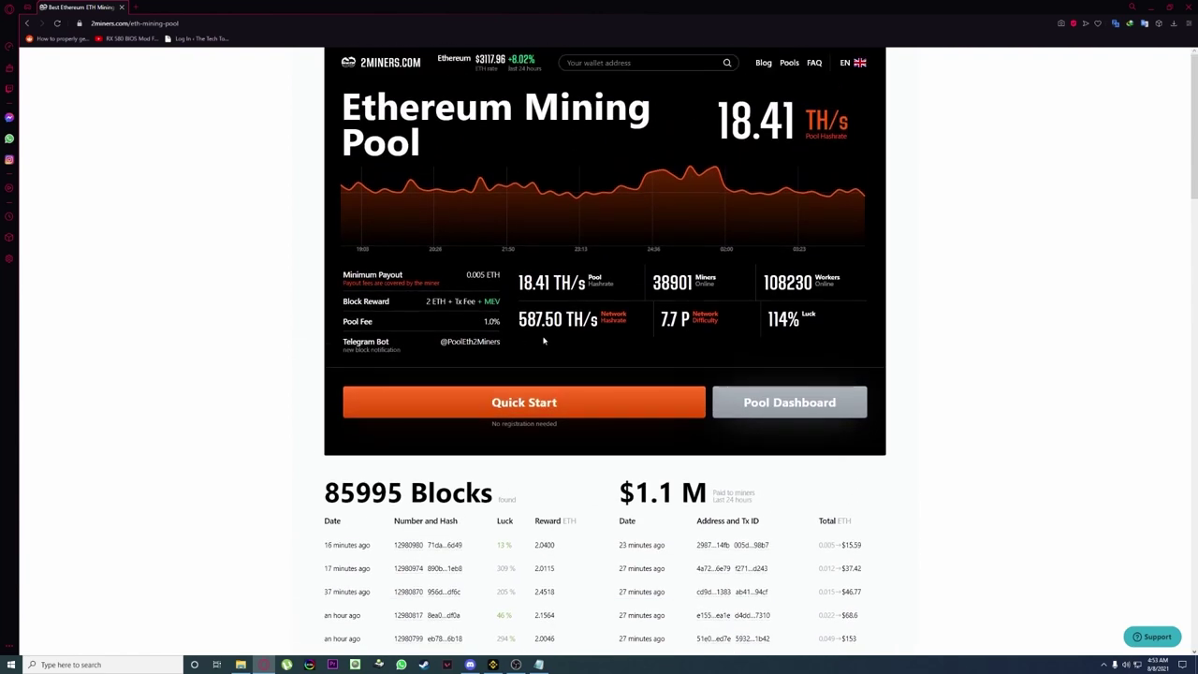
Open the Ethereum pool's quick start guide and copy the Asia server address asia-eth.2miners.com:2020.
click(527, 404)
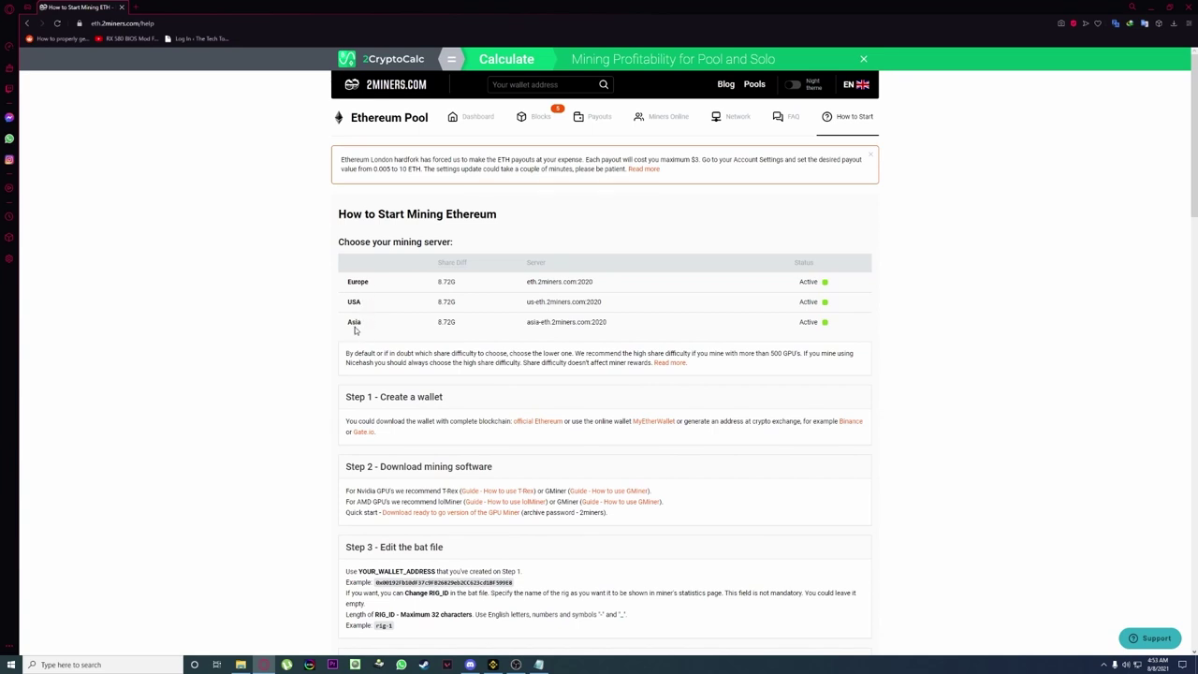
drag(609, 324, 526, 324)
key(ctrl+c)
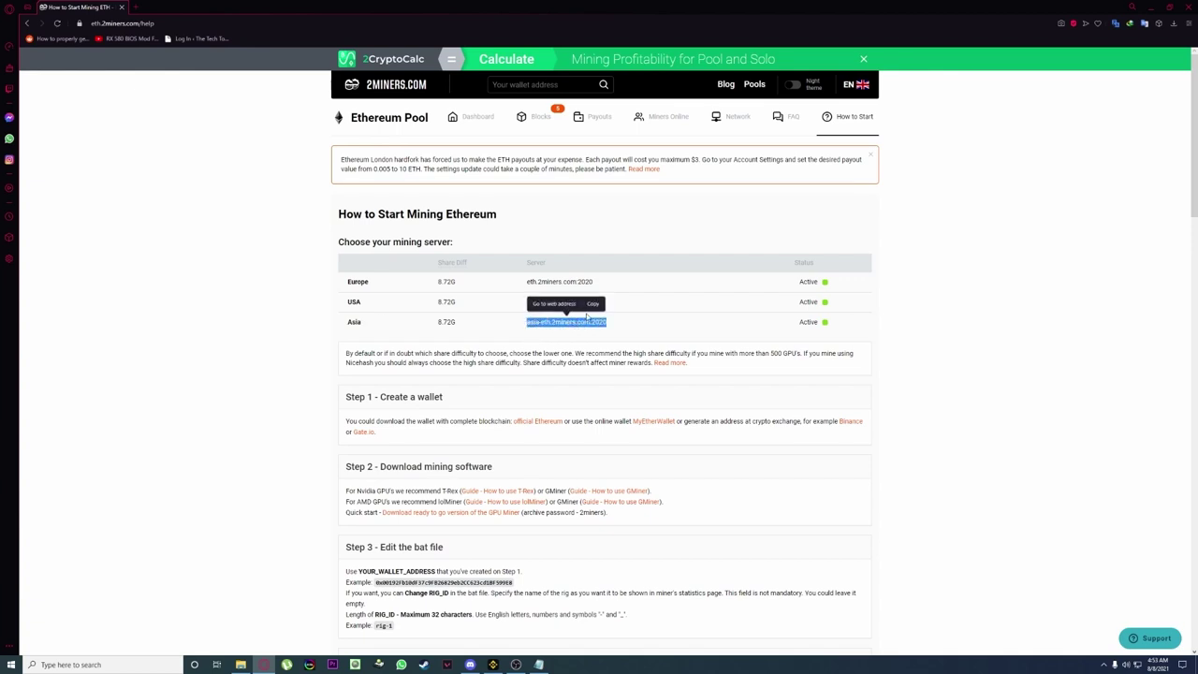
click(597, 305)
Return to 1.bat and replace the pool address after -epool with asia-eth.2miners.com:2020.
click(539, 664)
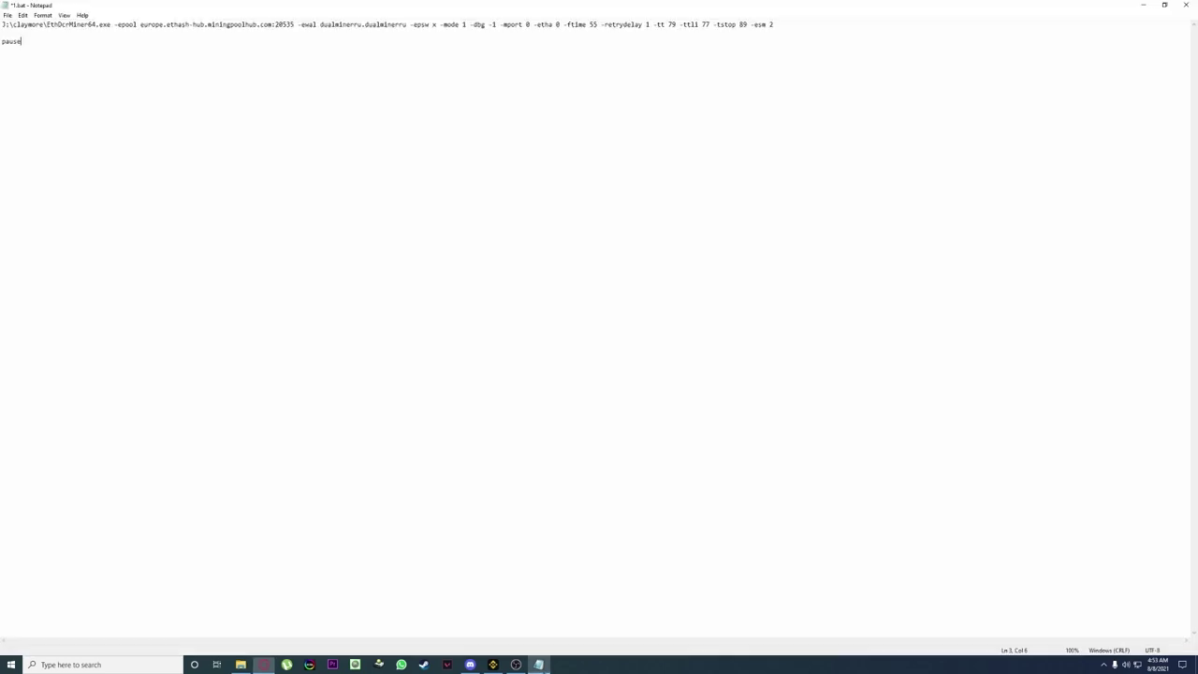
drag(141, 24, 291, 26)
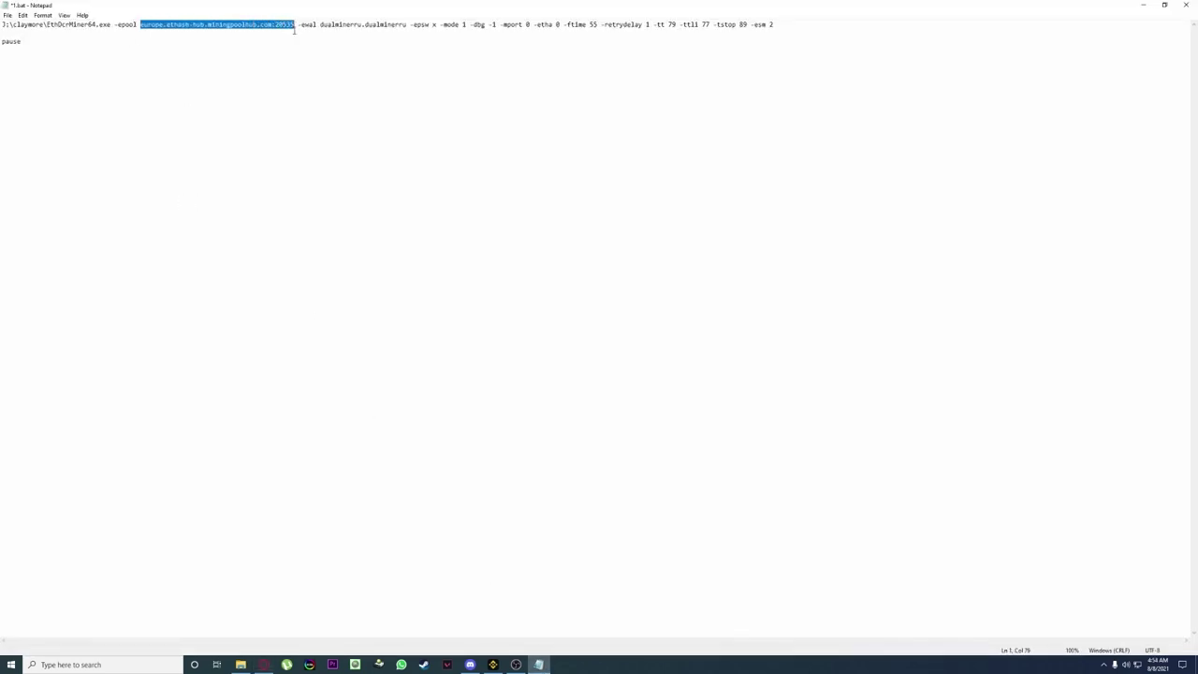
key(ctrl+v)
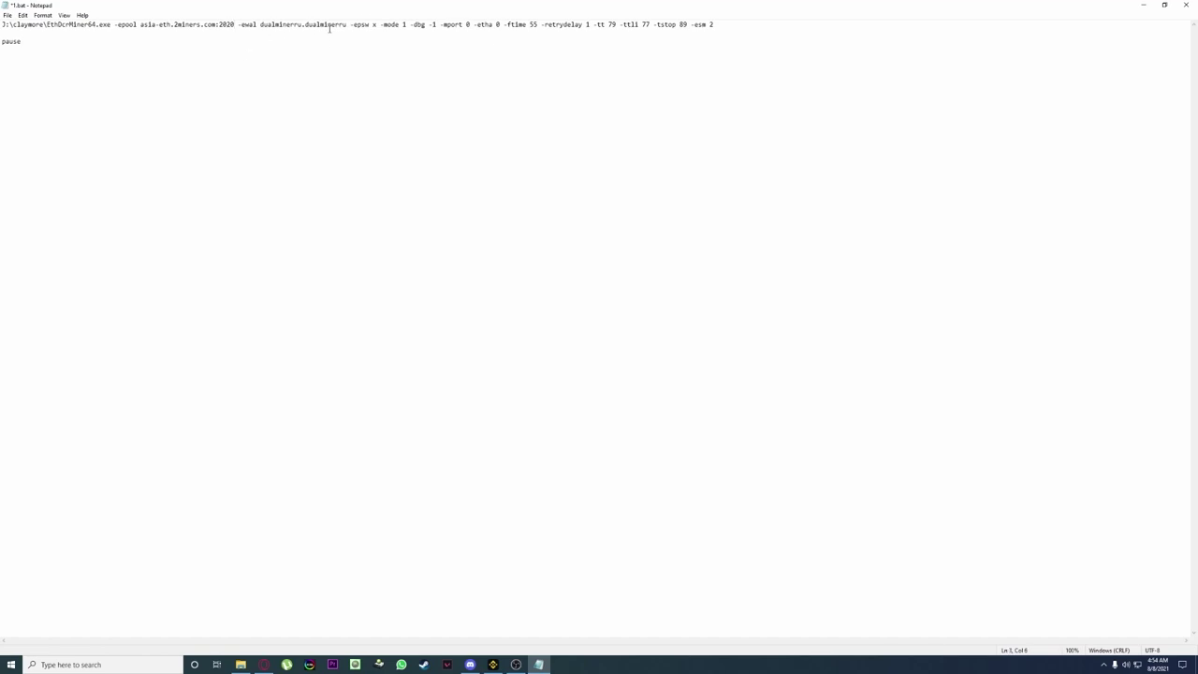
Open the Readme text file in the claymore folder, examine its command line options, close it and return to 1.bat.
click(1142, 4)
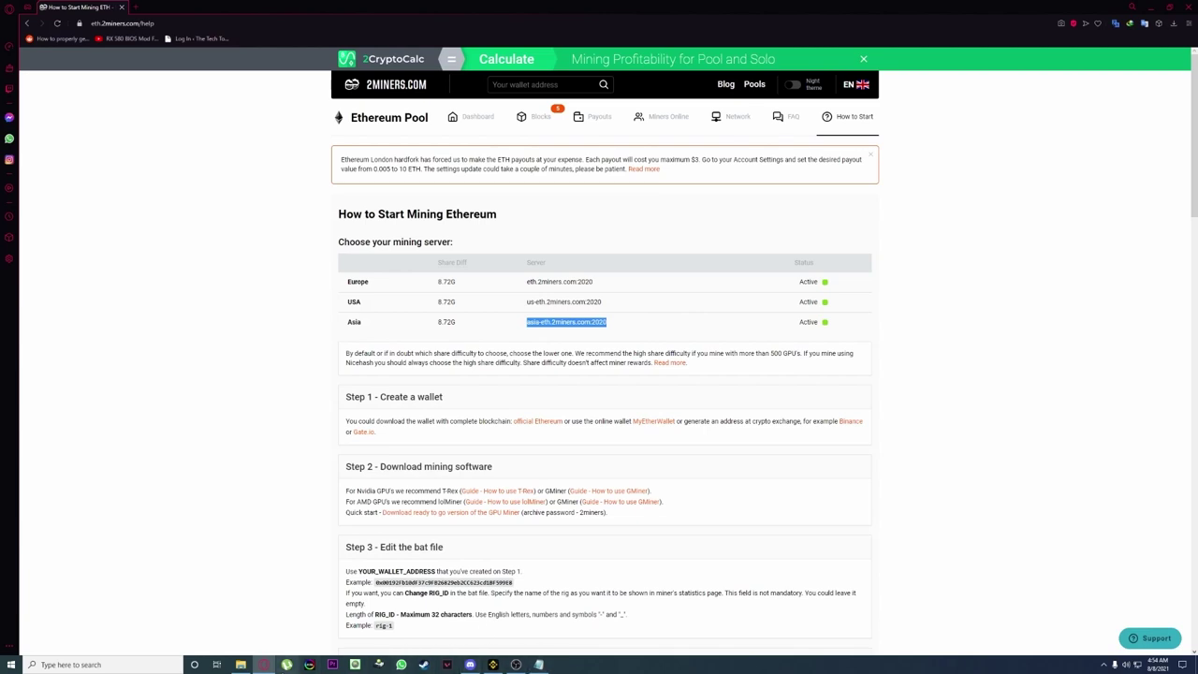
click(241, 665)
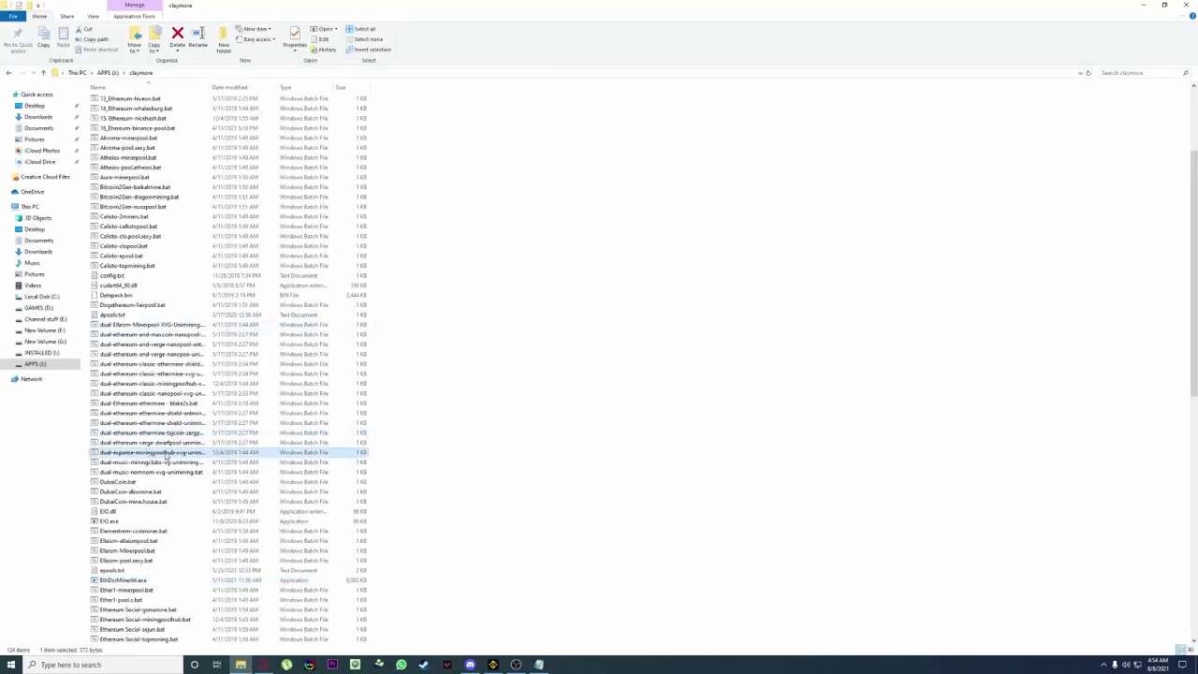
key(r)
double_click(131, 552)
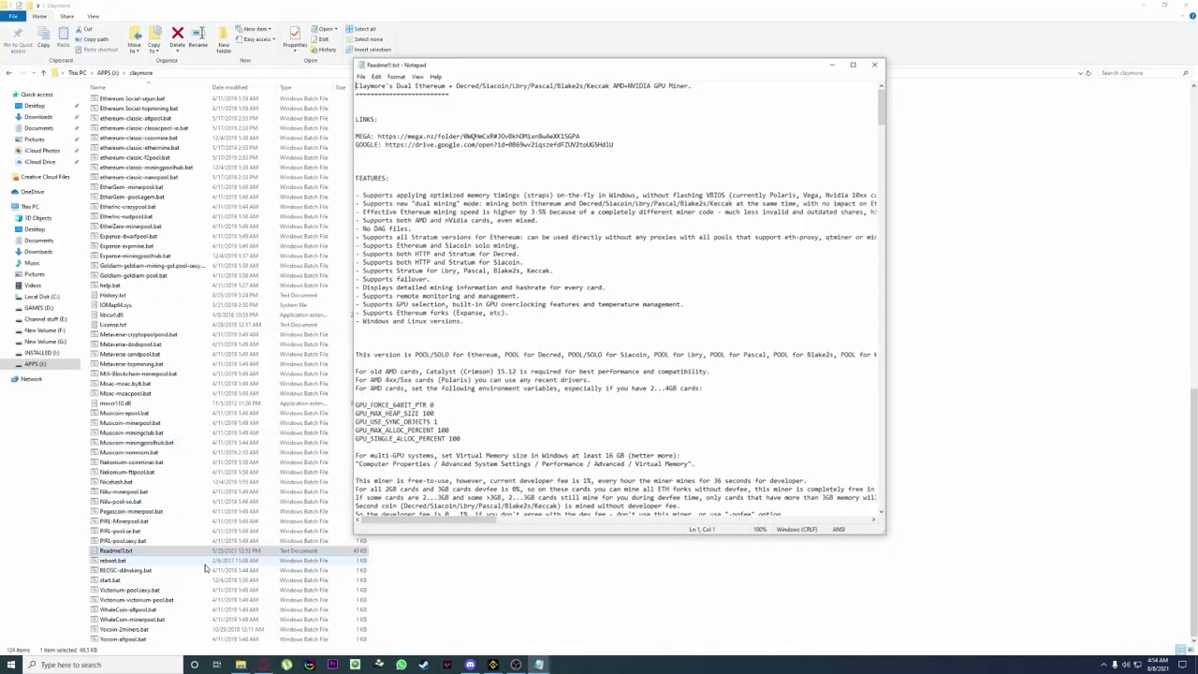
scroll(589, 299, down, 1)
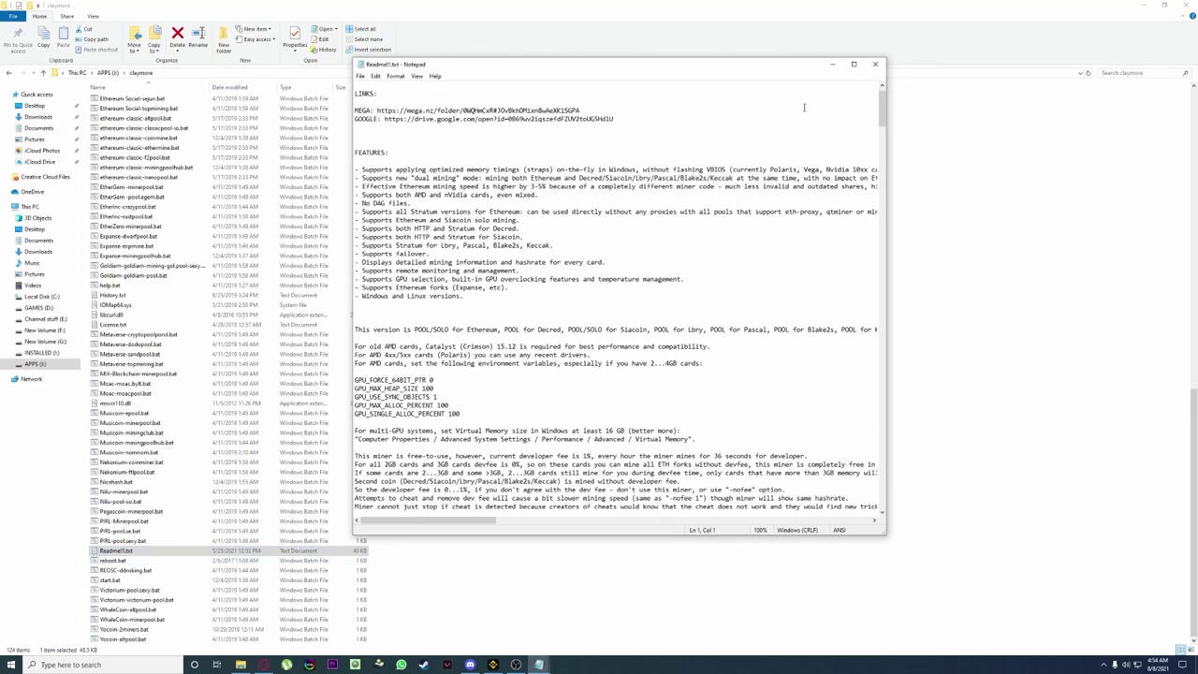
click(854, 64)
scroll(146, 382, down, 5)
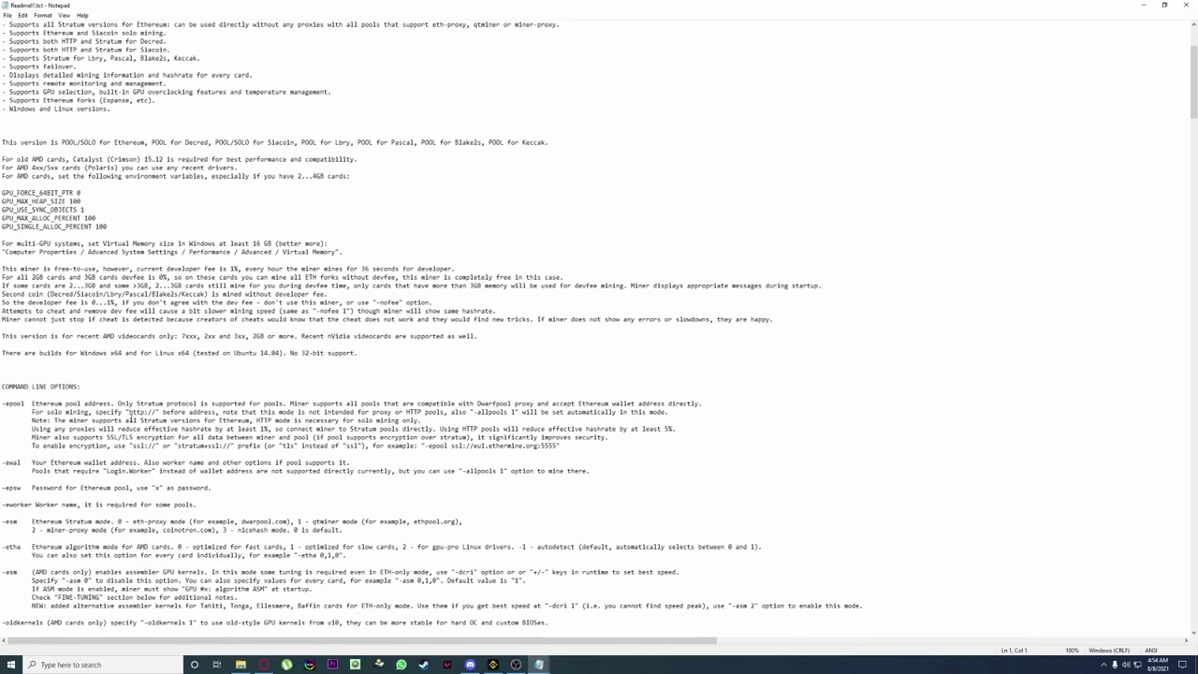
scroll(91, 352, down, 4)
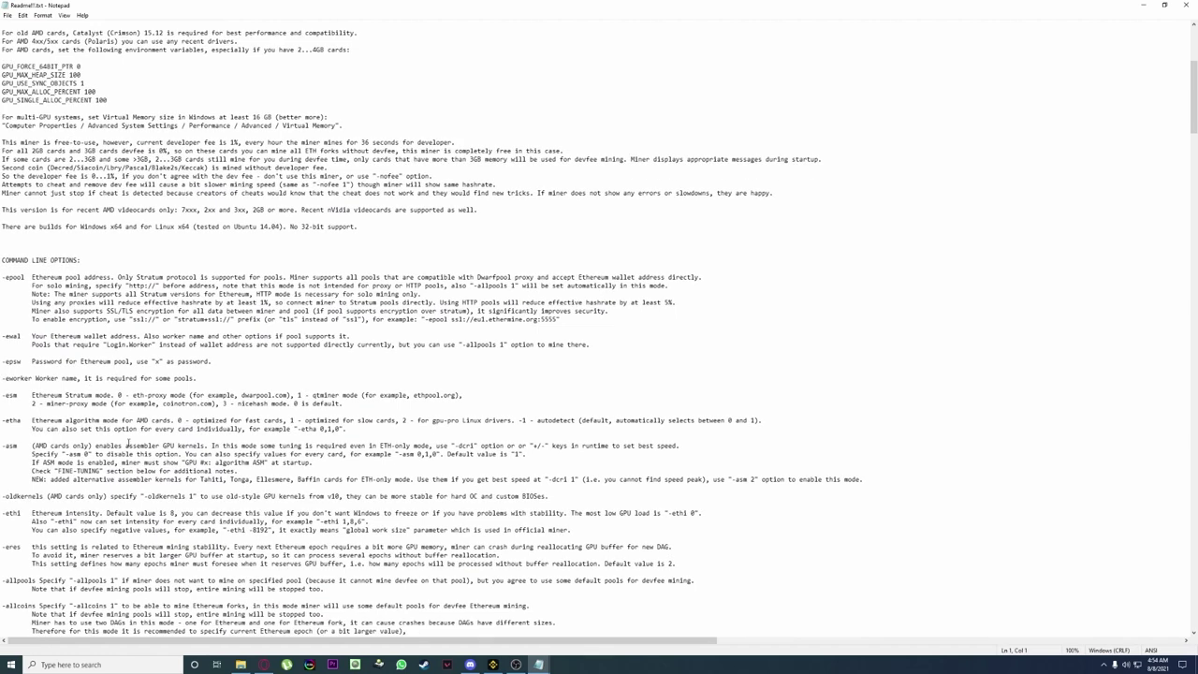
scroll(123, 438, down, 2)
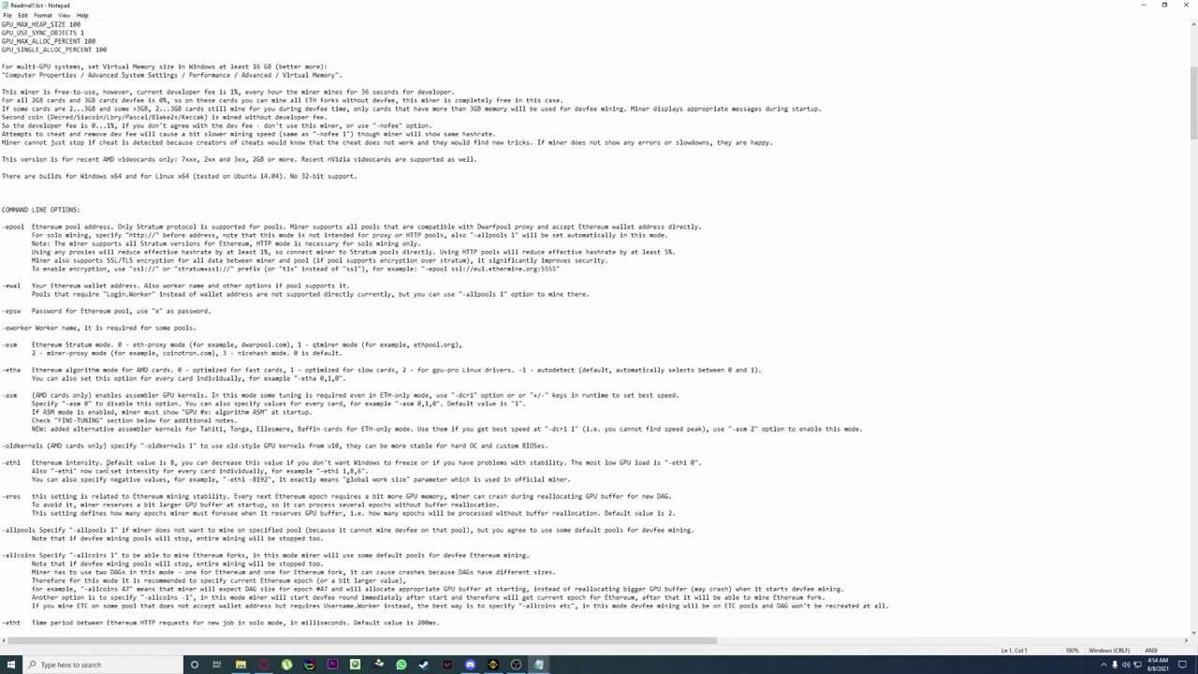
click(1185, 5)
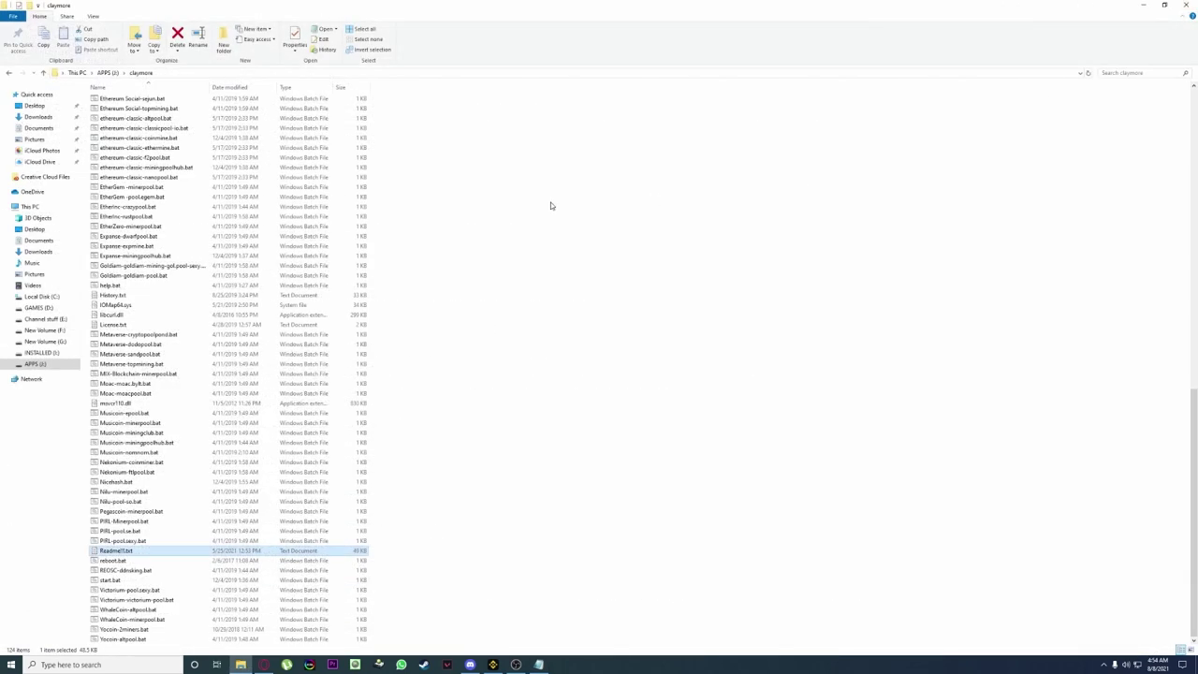
click(537, 665)
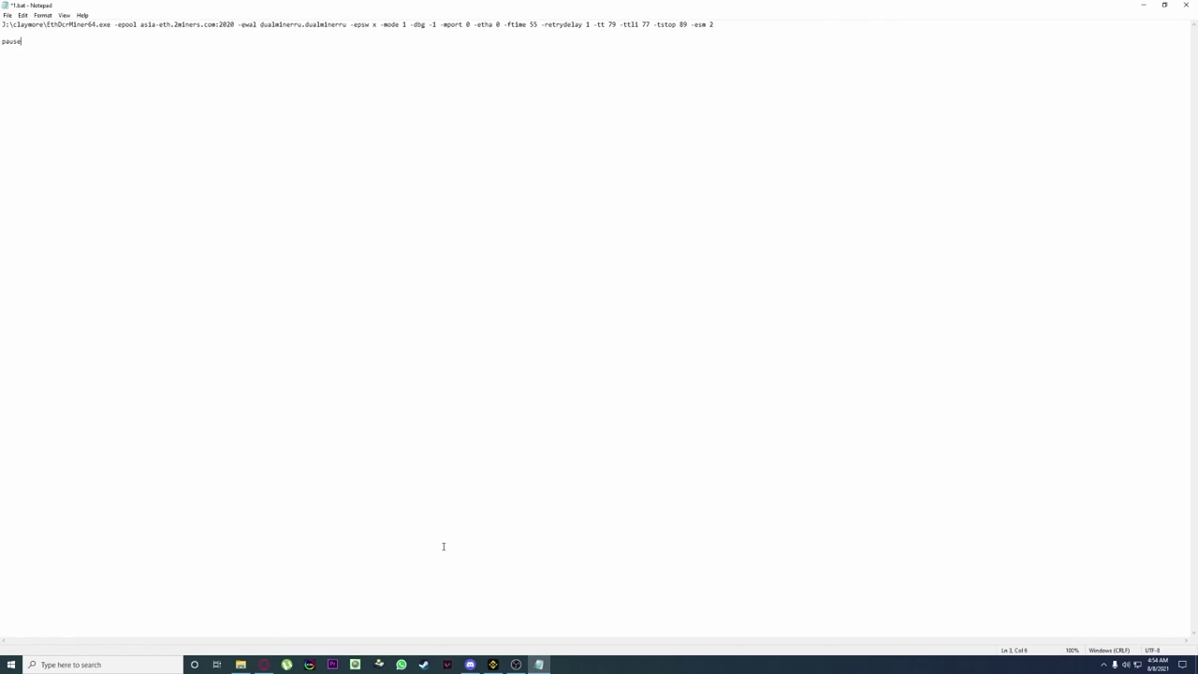
Switch to Binance, set up a crypto deposit for ETH on the Ethereum (ERC20) network and copy the deposit address.
click(493, 664)
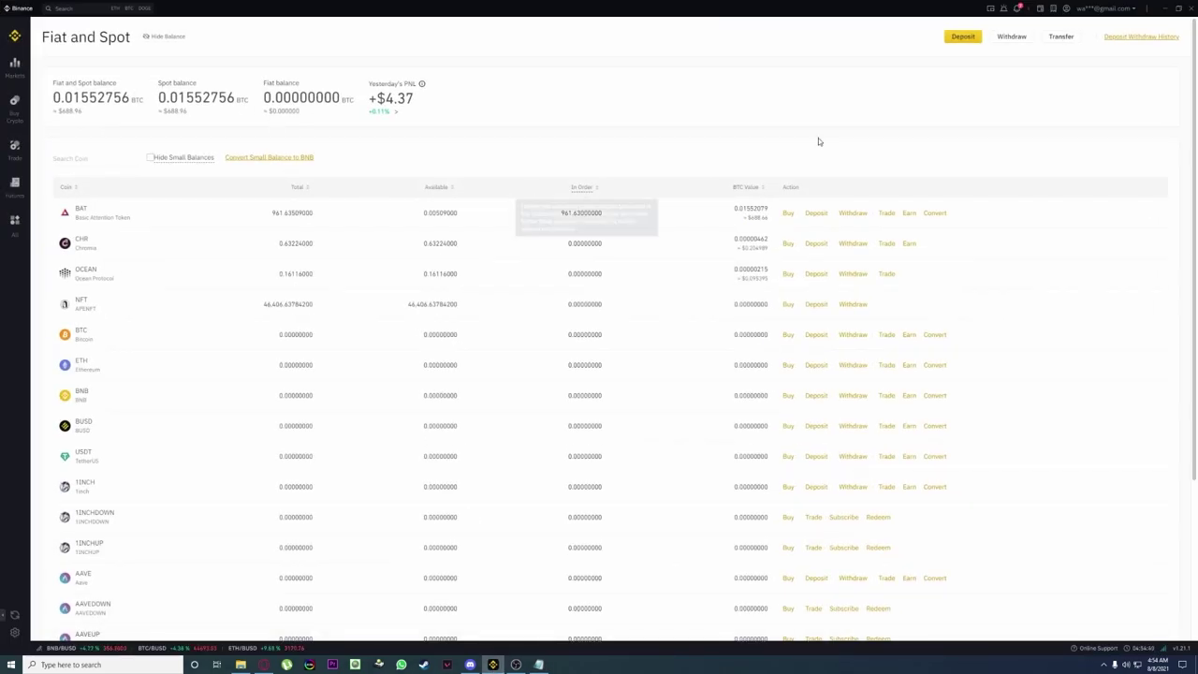
click(1041, 15)
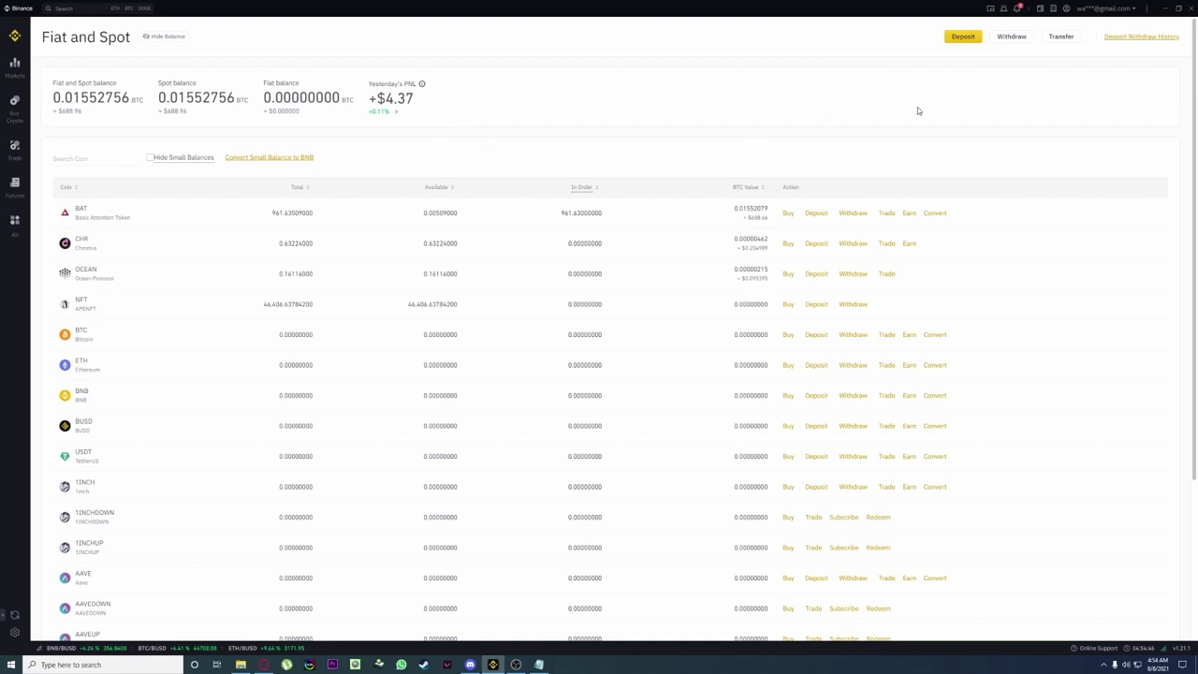
click(964, 37)
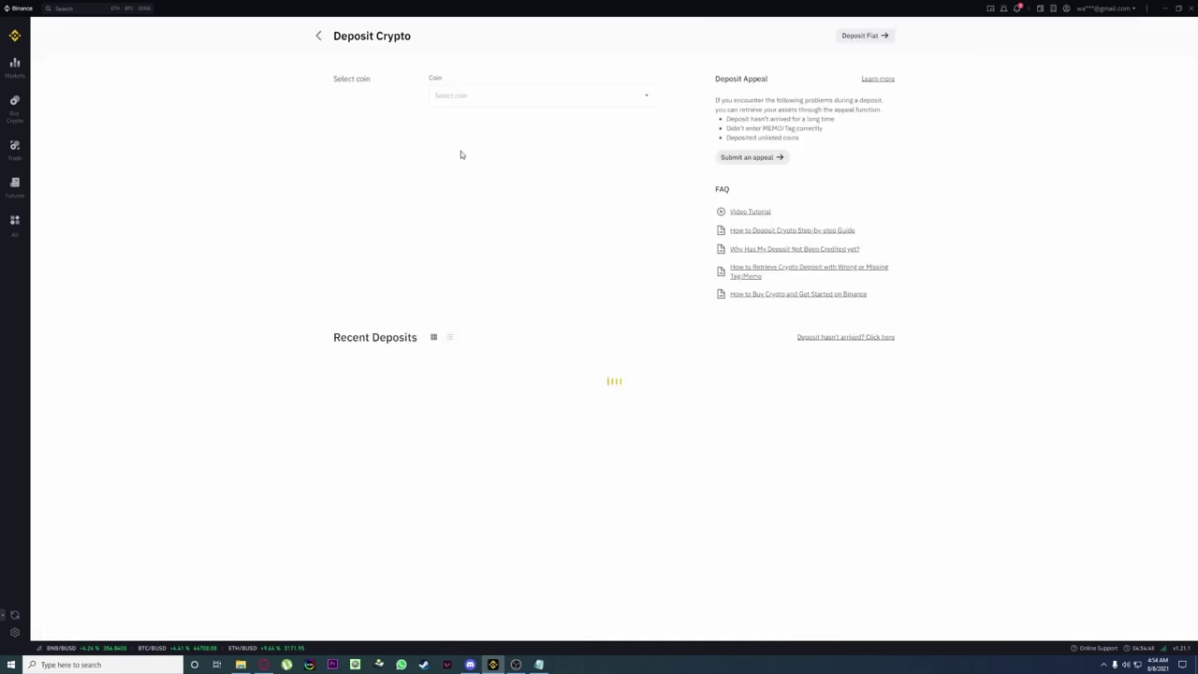
click(462, 100)
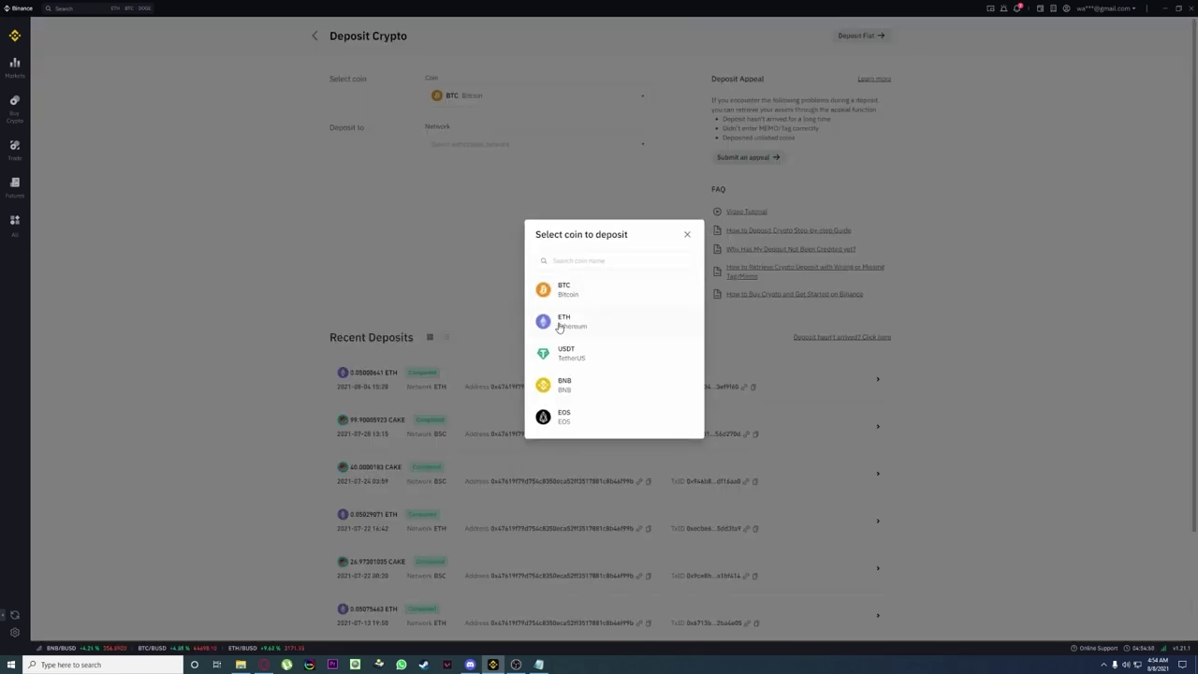
click(556, 323)
click(531, 148)
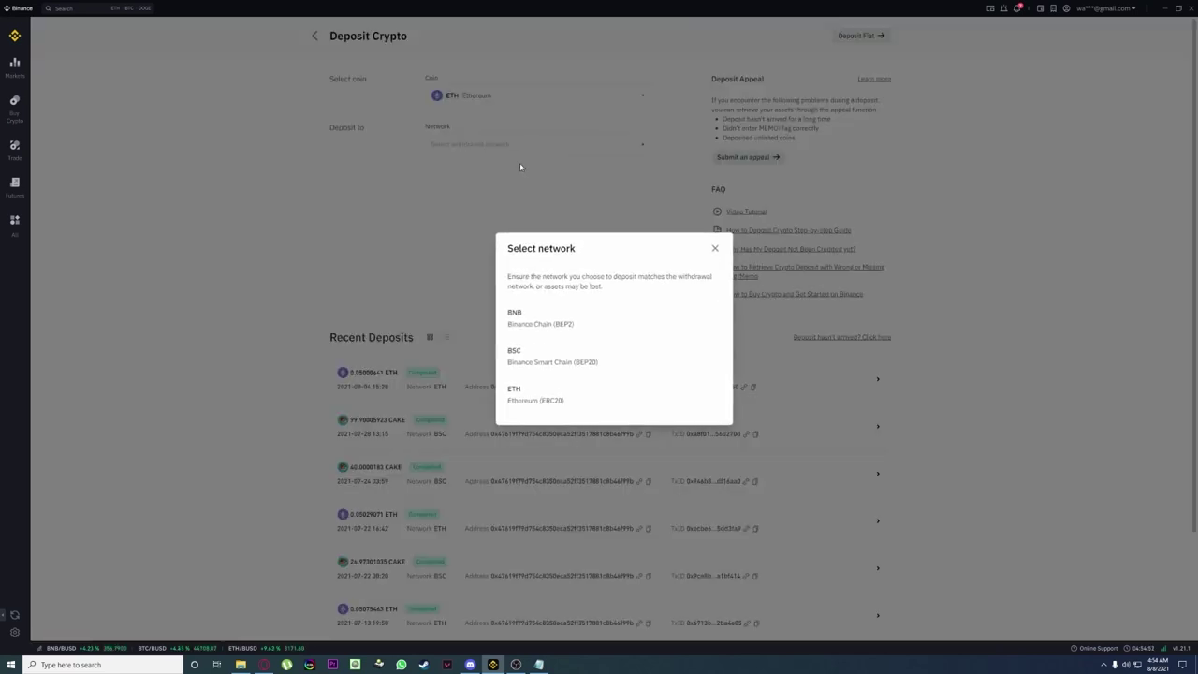
click(542, 392)
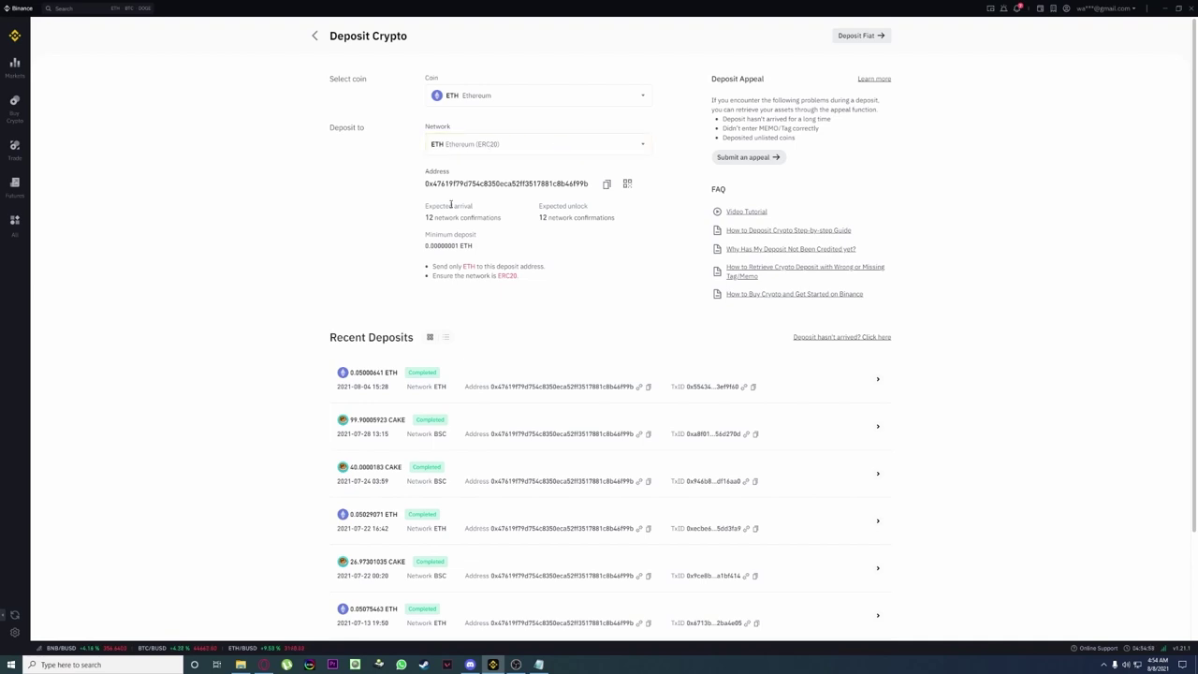
click(605, 184)
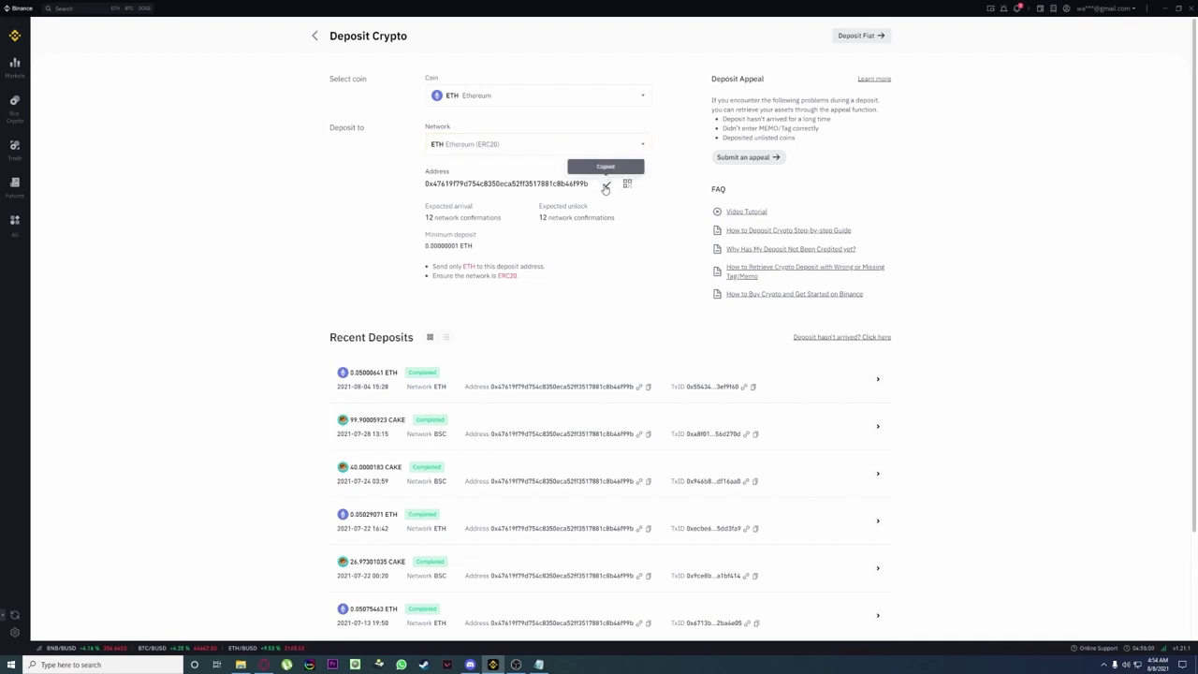
Return to 1.bat, replace the wallet after -ewal with the copied deposit address and append .rig1 to it.
click(1165, 9)
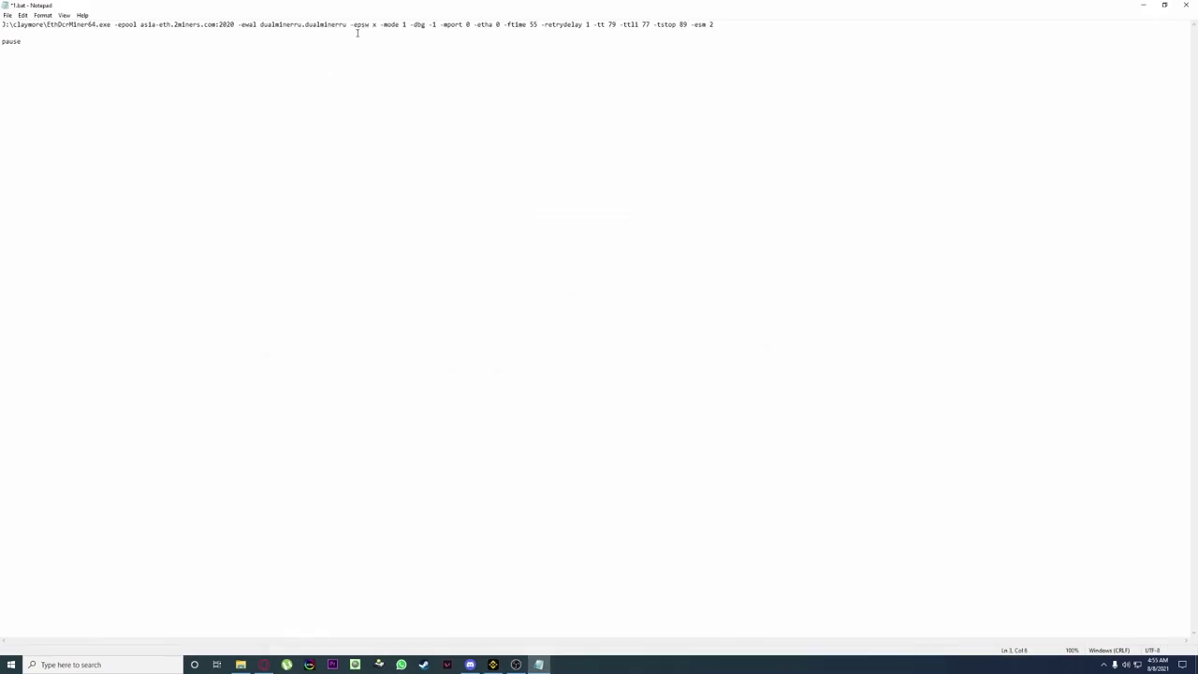
drag(346, 24, 263, 19)
key(ctrl+v)
key(ctrl+End)
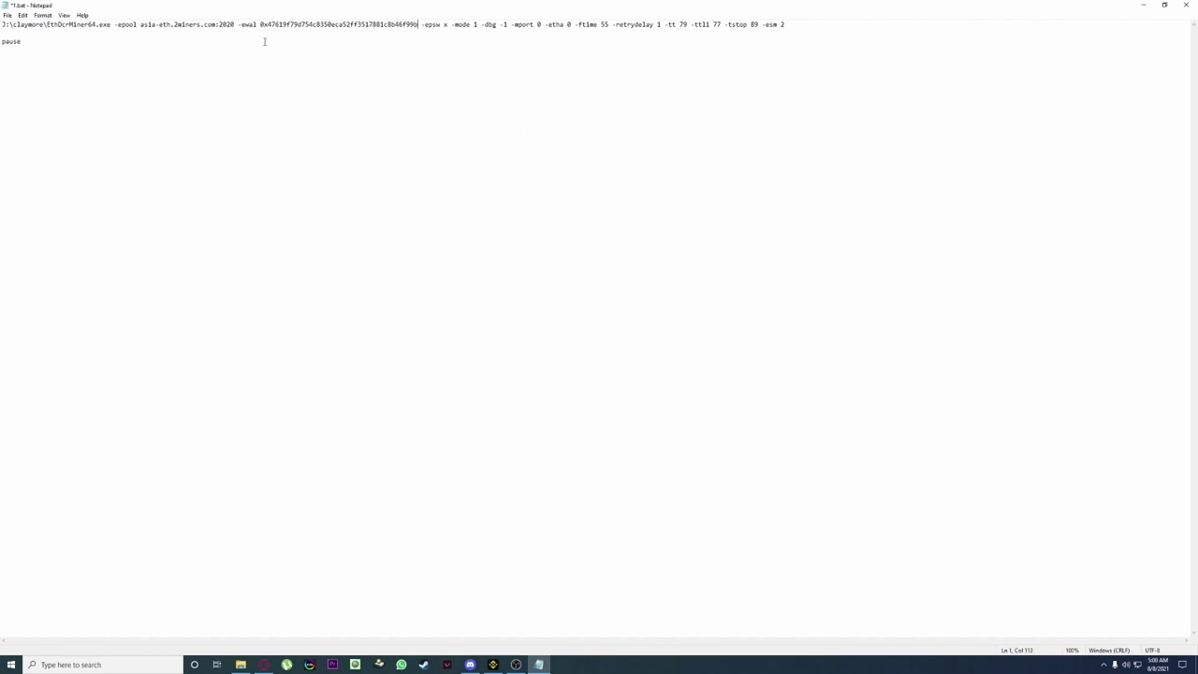
text(.rig1)
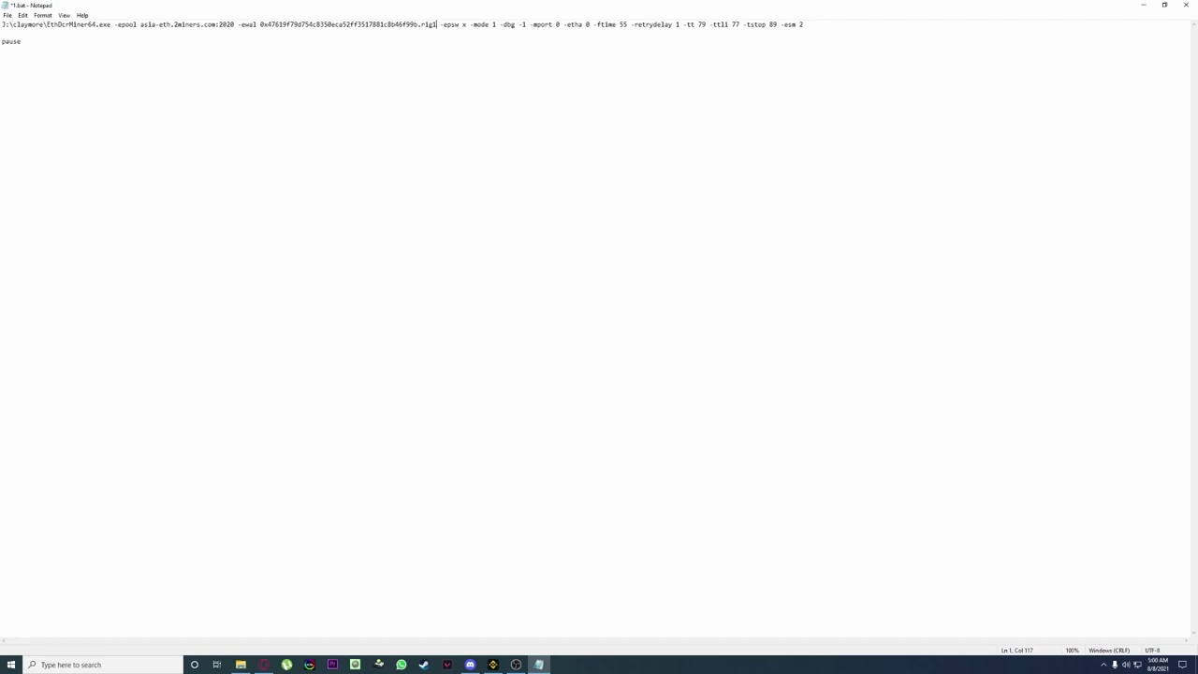
Add the option -eWorker Claymore between the rig name and -epsw in 1.bat.
click(418, 100)
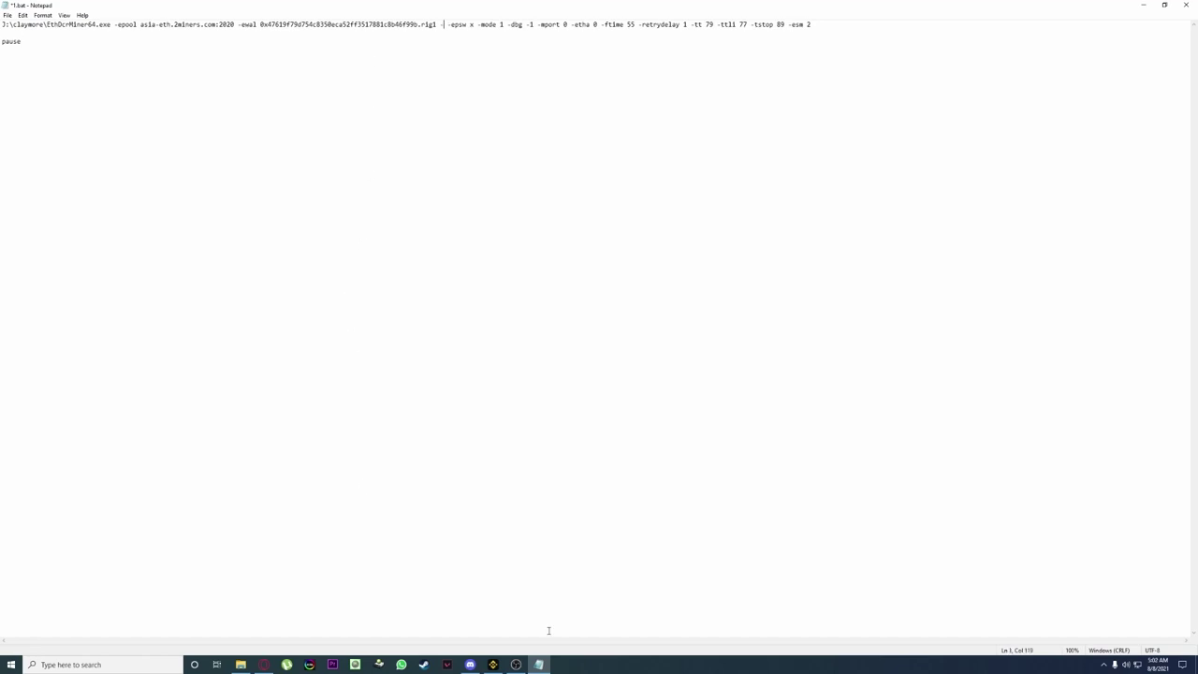
text(ewo)
text(rke)
text(r Cla)
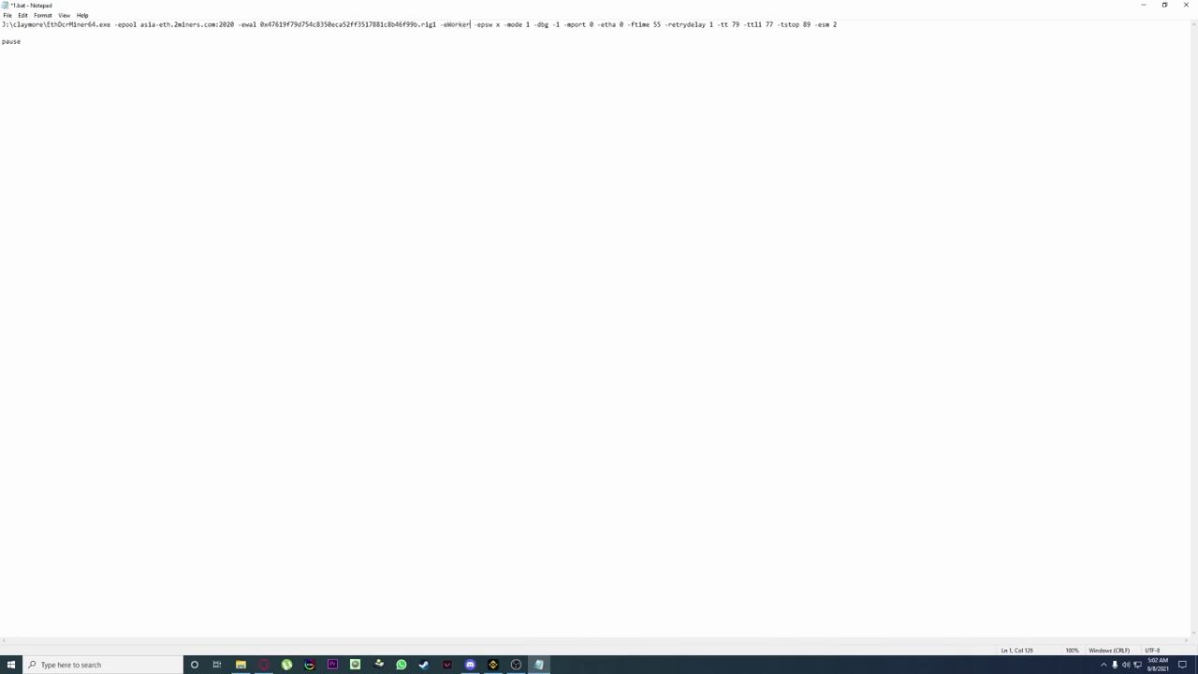
text(ymore)
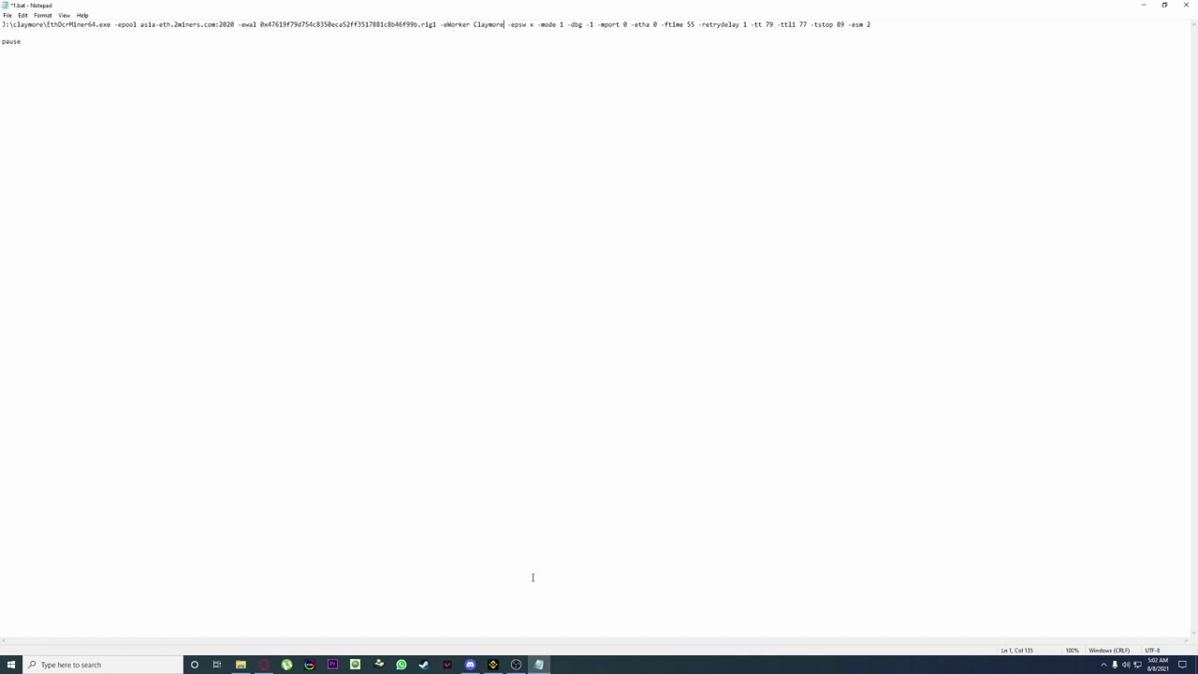
Add the option -powlim -45,-45,-35 between the rig name and -eWorker in 1.bat.
click(438, 30)
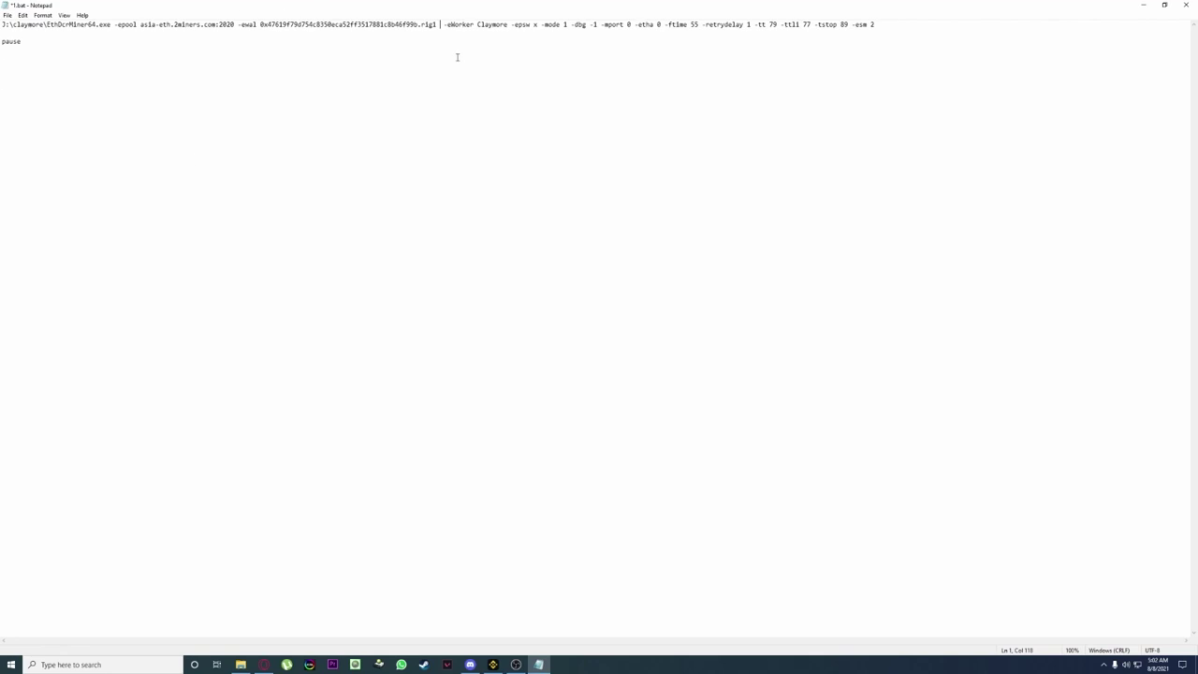
text(-)
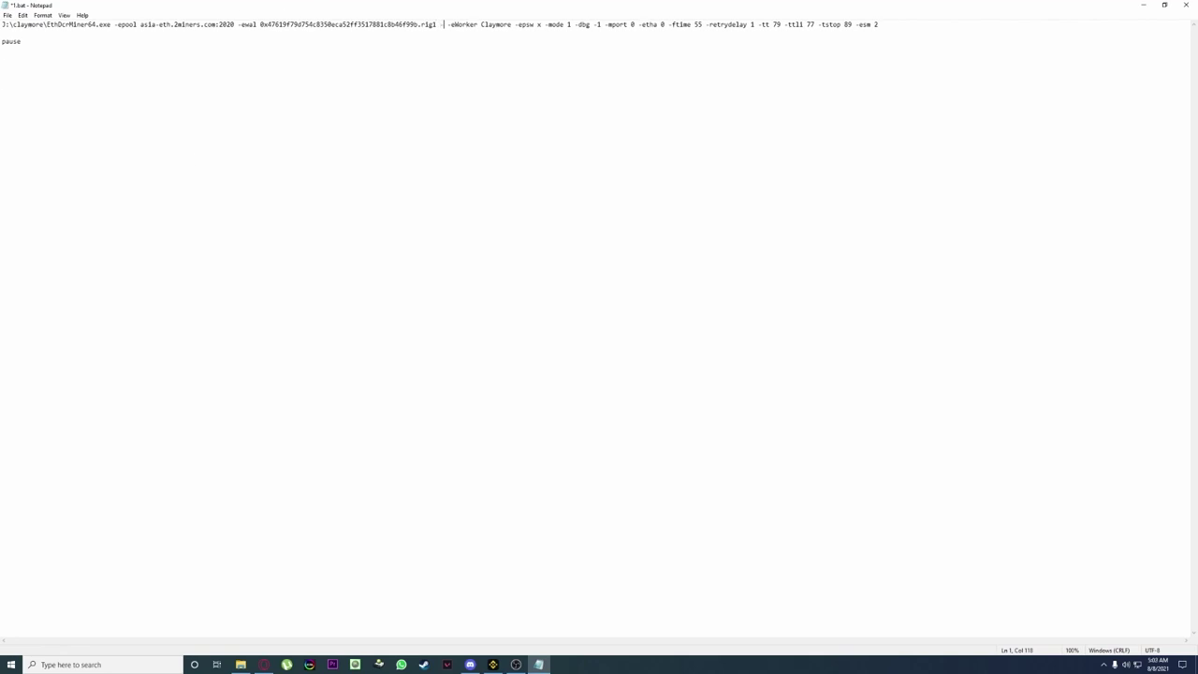
text(pwlim)
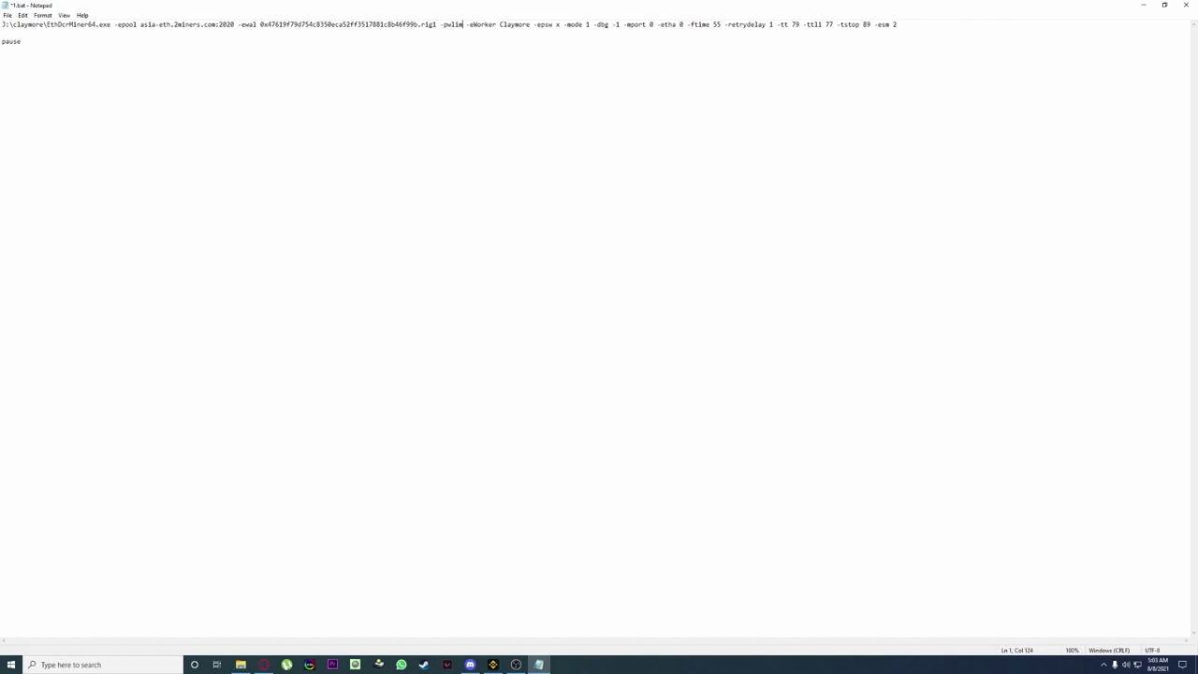
key(Left)
key(Left)
key(Left)
text(ow)
key(Right)
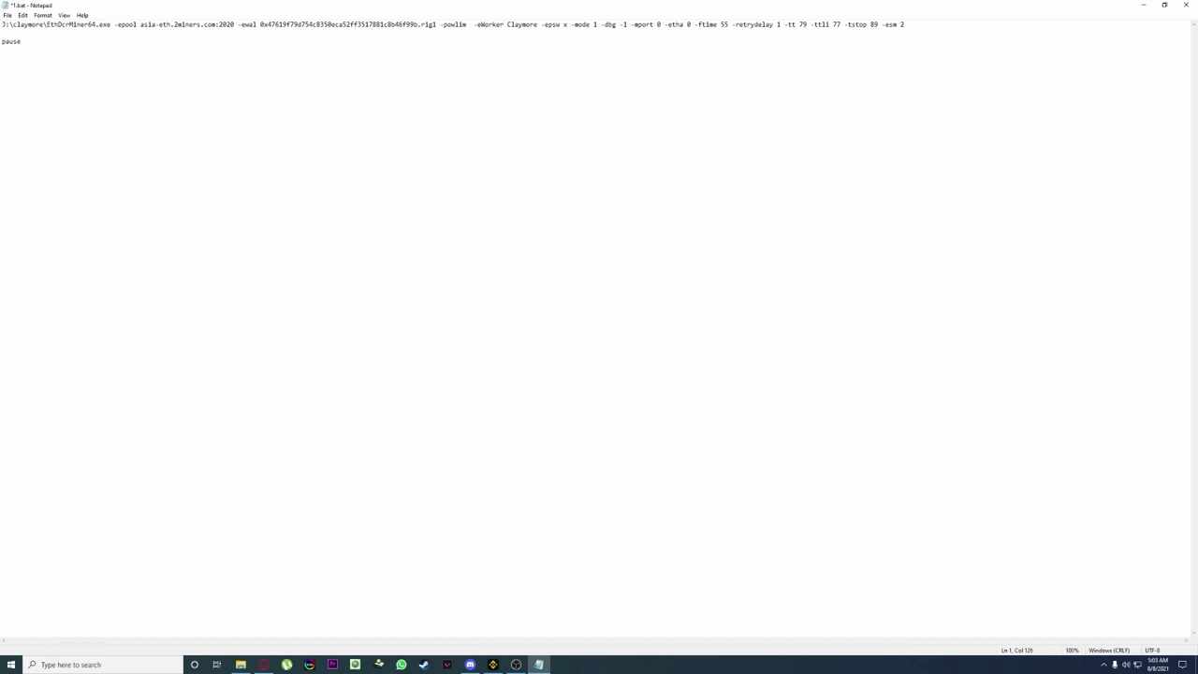
text(-45)
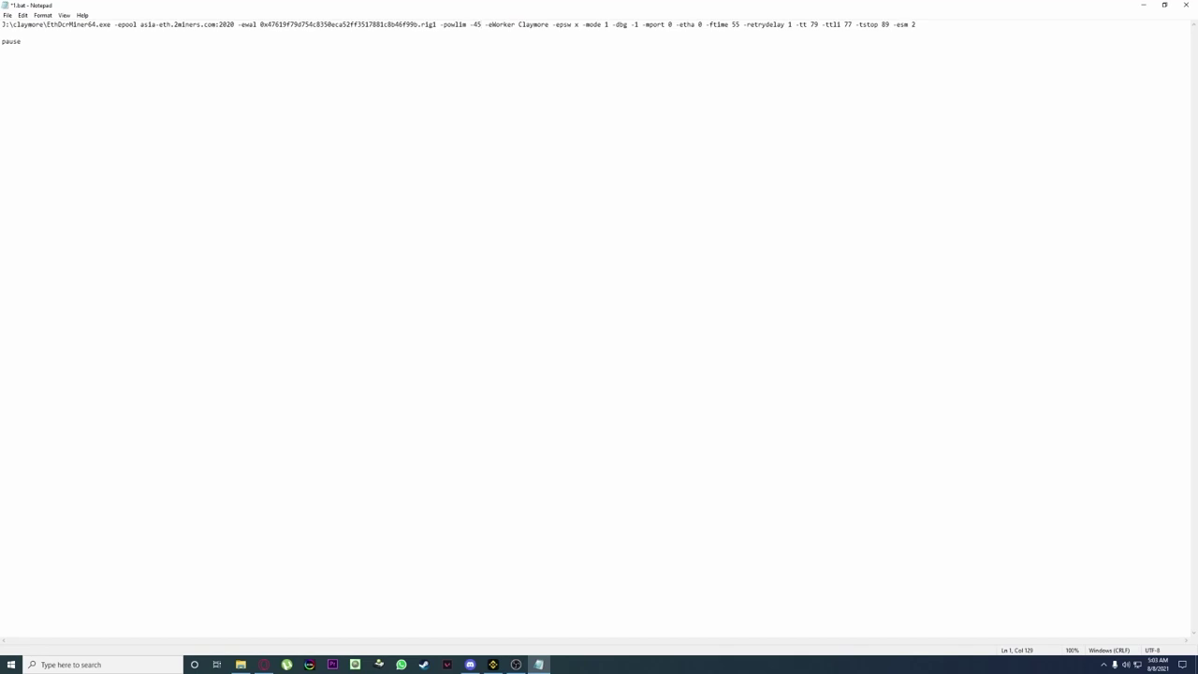
text(,)
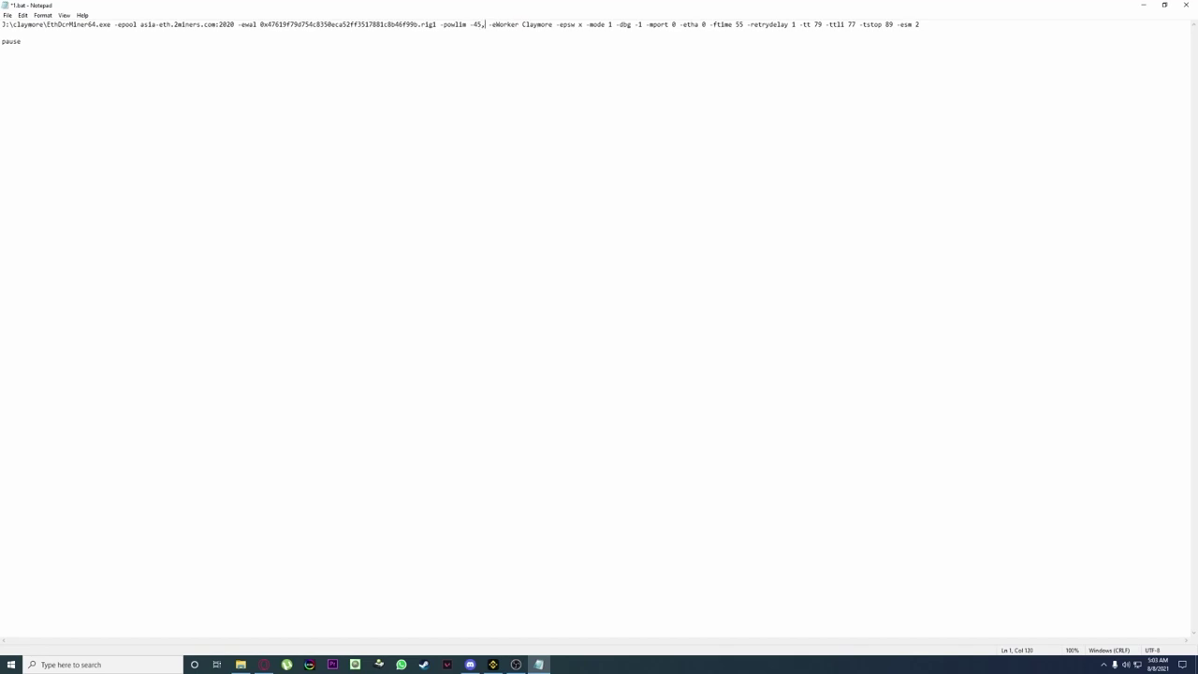
text(-45)
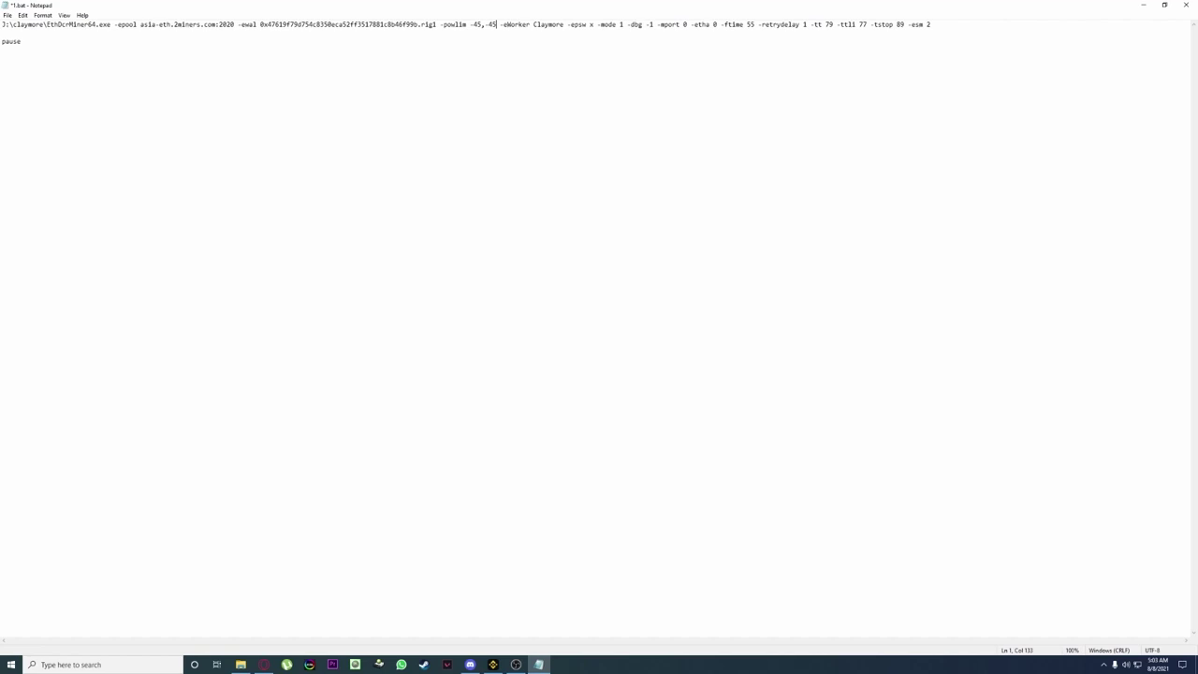
text(,)
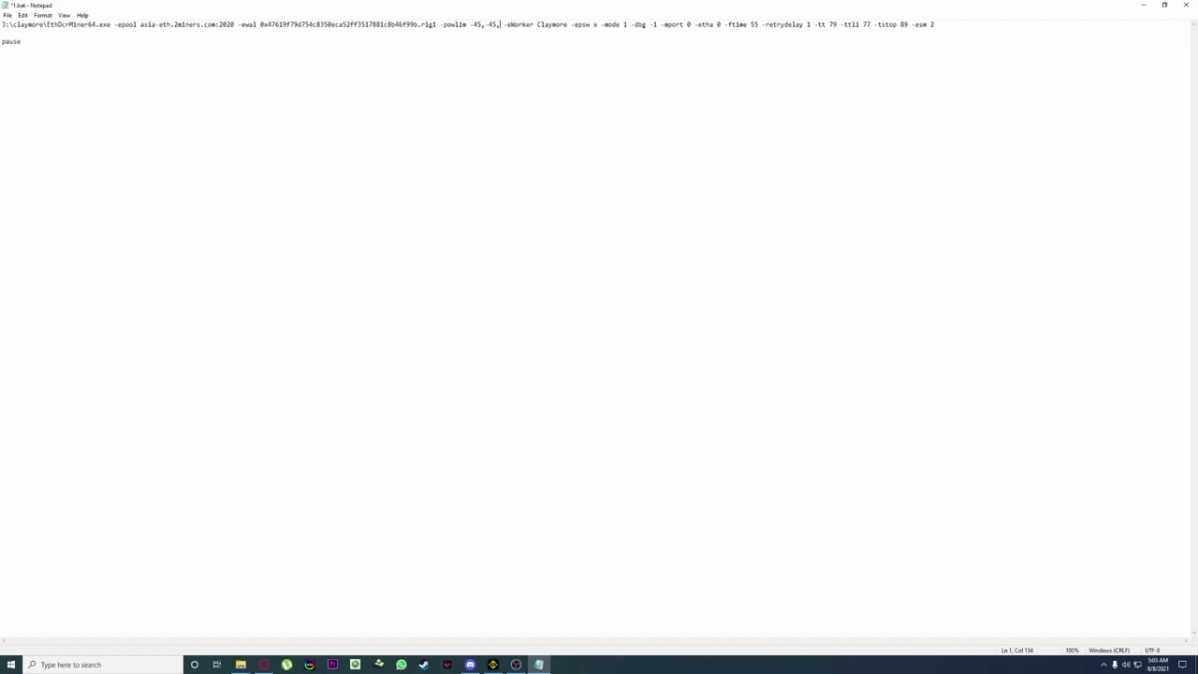
text(35)
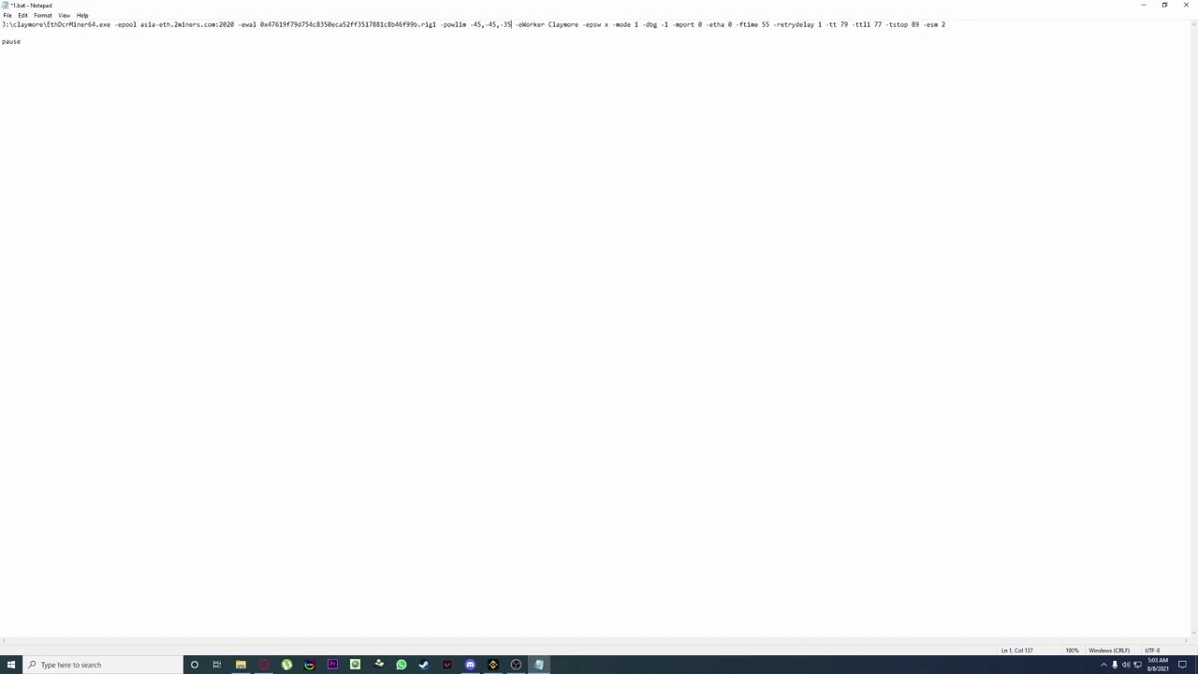
key(Left)
key(Left)
key(Left)
key(Left)
key(Left)
key(Left)
key(Left)
key(Right)
key(Right)
key(Right)
key(Right)
key(Right)
key(Left)
key(Left)
key(Left)
key(Left)
key(Left)
key(Left)
key(Right)
key(Right)
key(Right)
key(Right)
key(Right)
key(Right)
key(Right)
key(Right)
Add the core clock option -cclock -502,-502,0 after the -powlim values.
text(-)
key(Right)
key(Right)
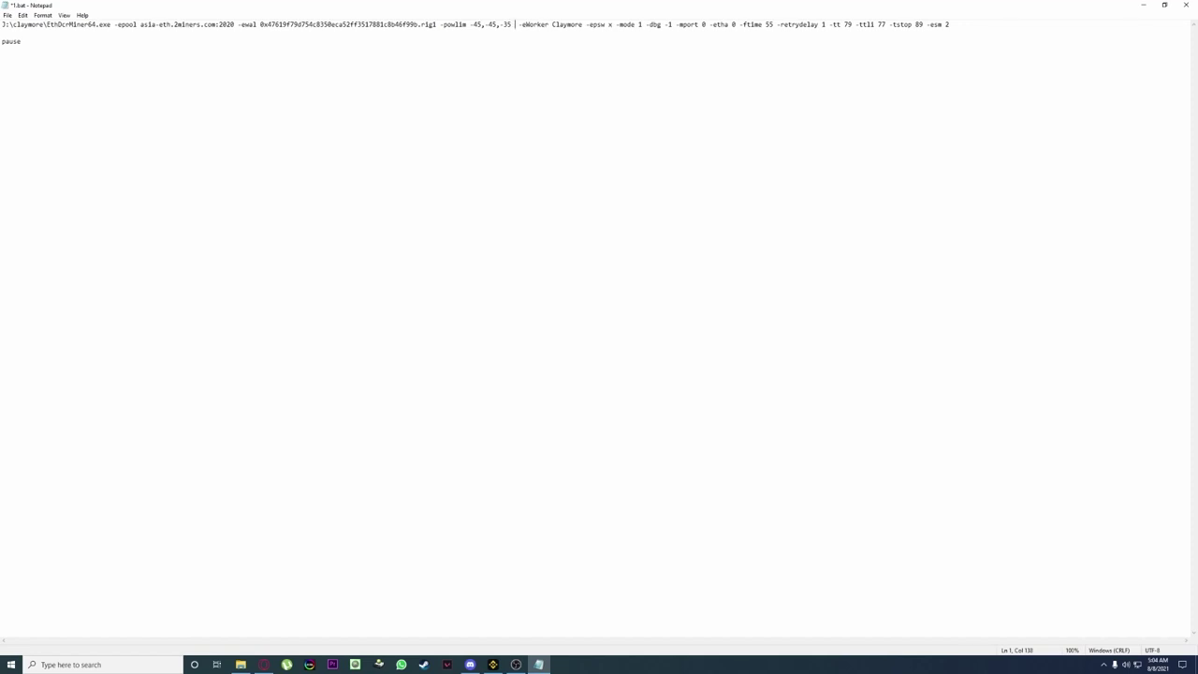
text(-cclo)
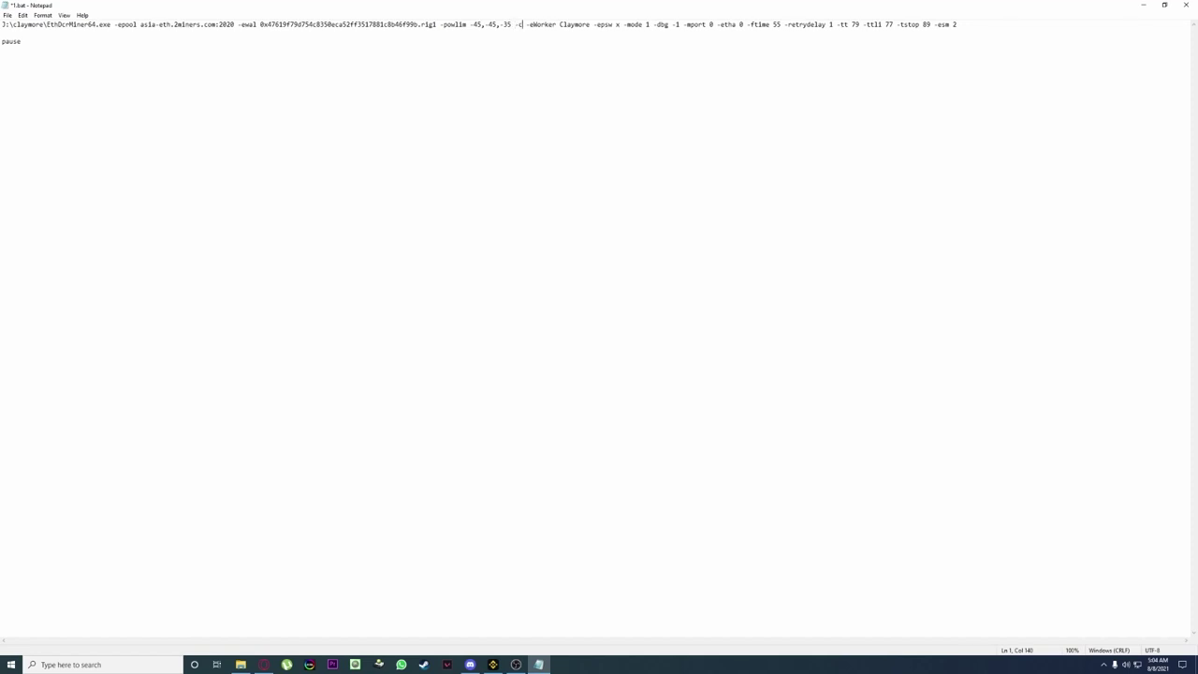
text(k)
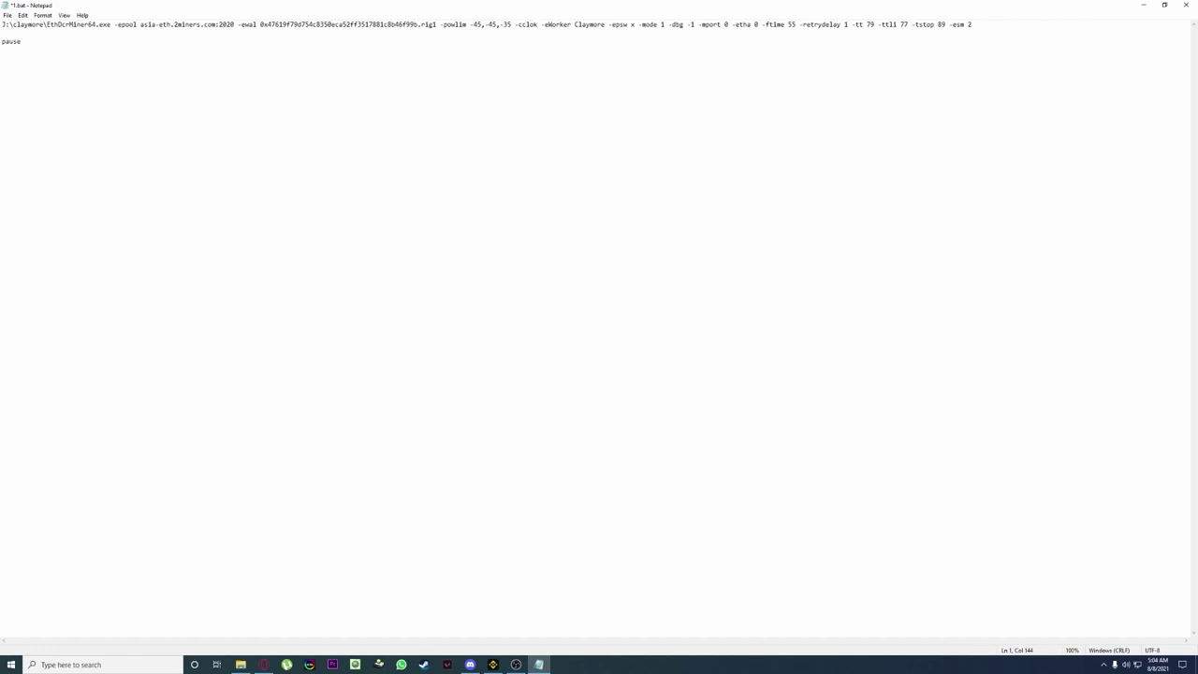
text(c)
key(Left)
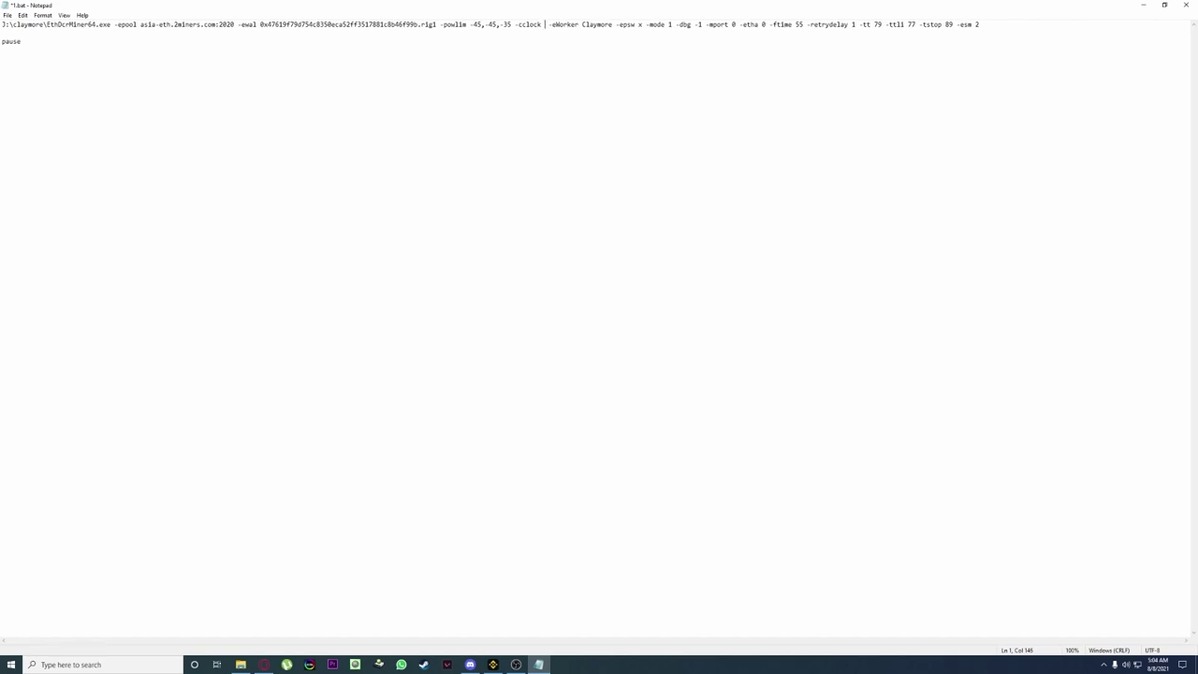
text(-502)
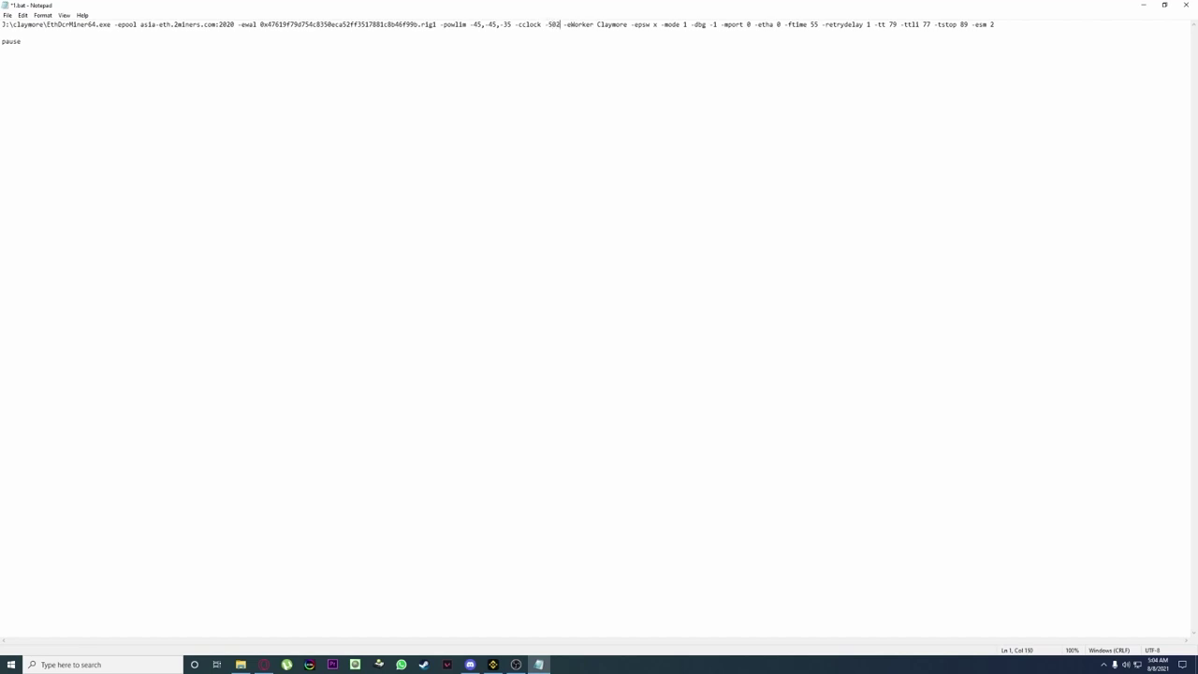
text(,-)
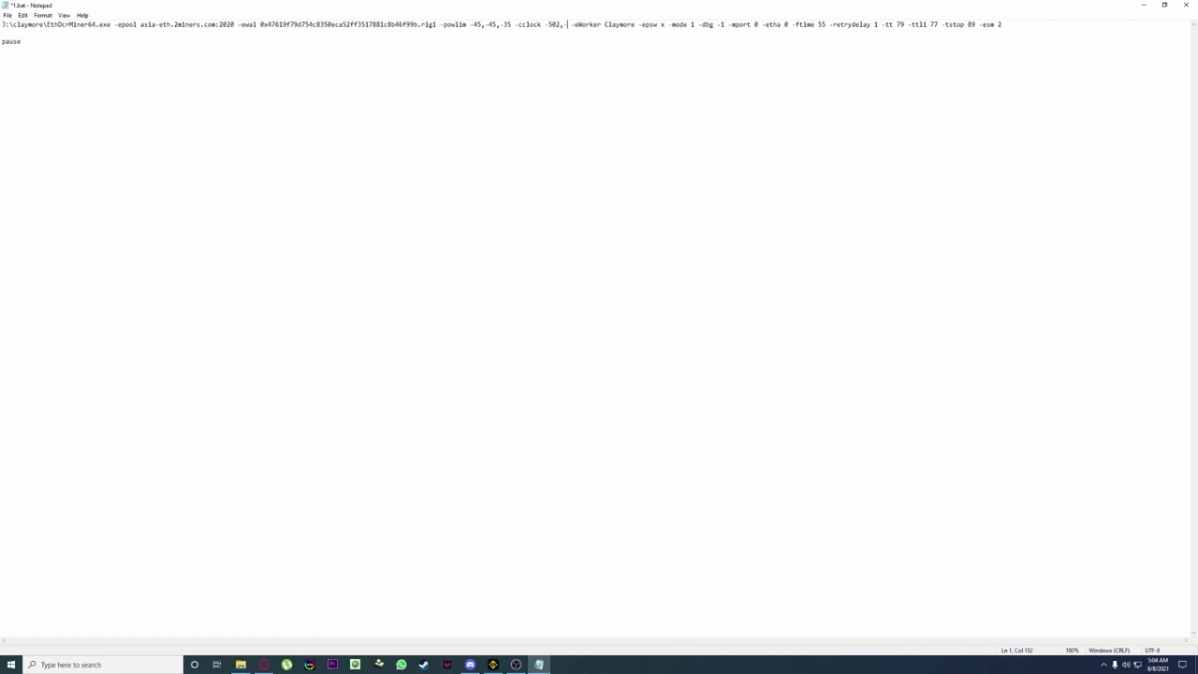
text(502,)
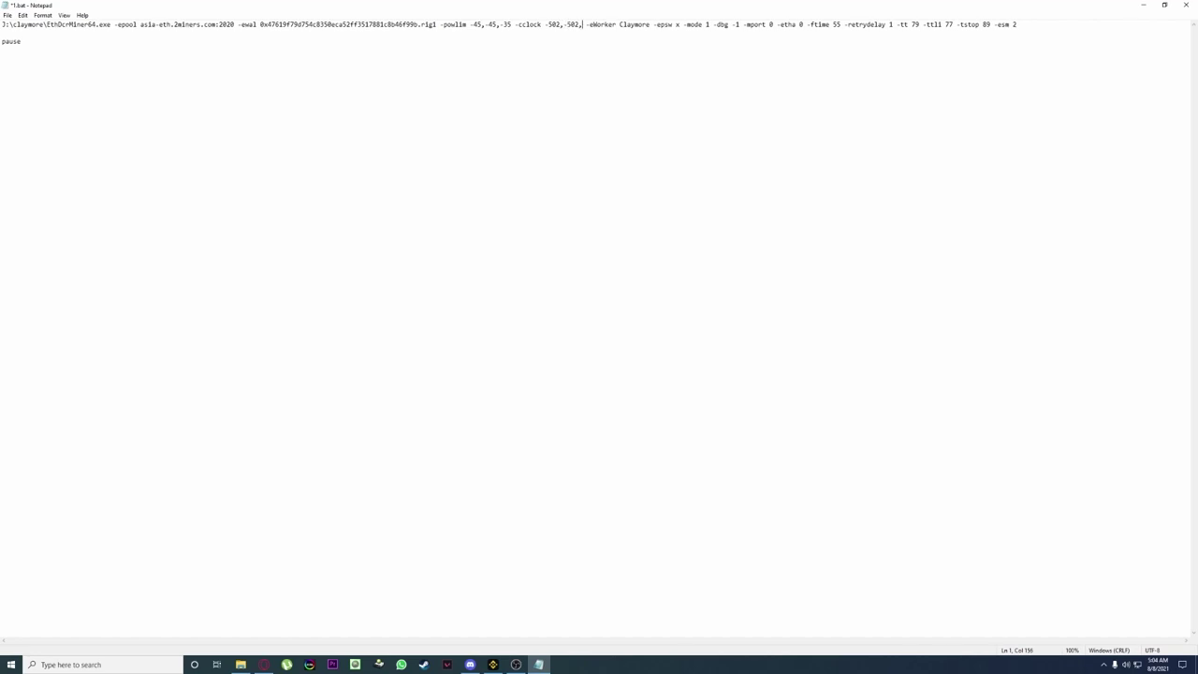
text(0)
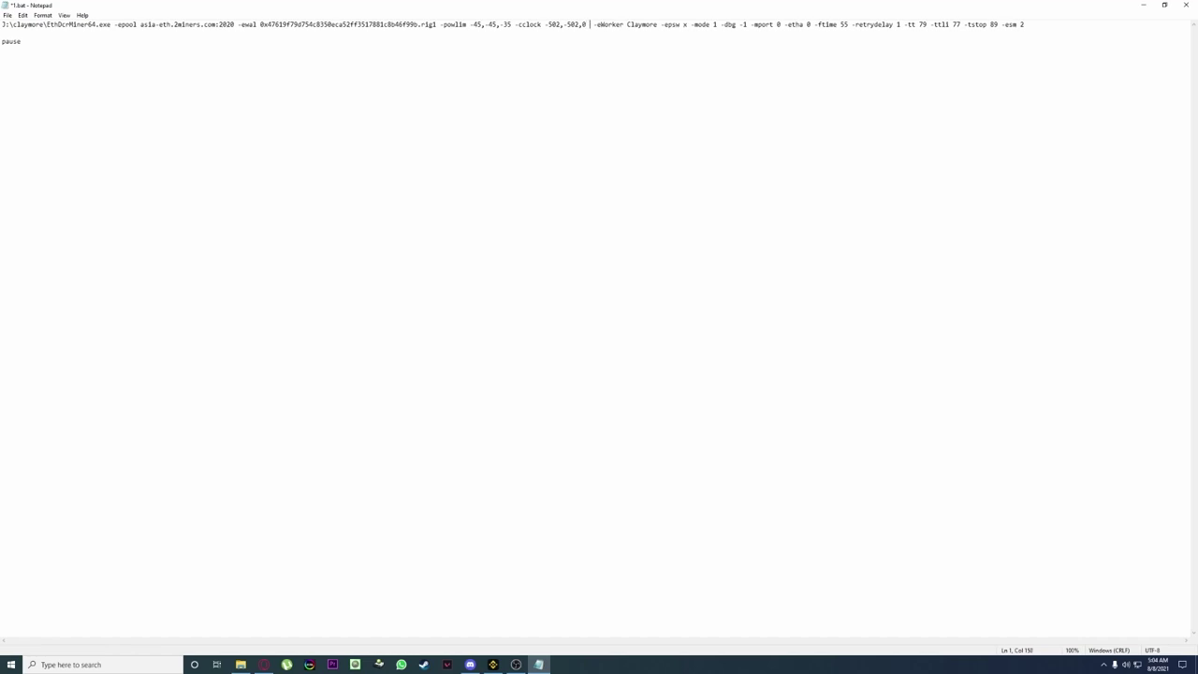
Add the memory clock option -mclock +1100,-1100,-502 after the -cclock values.
text( -)
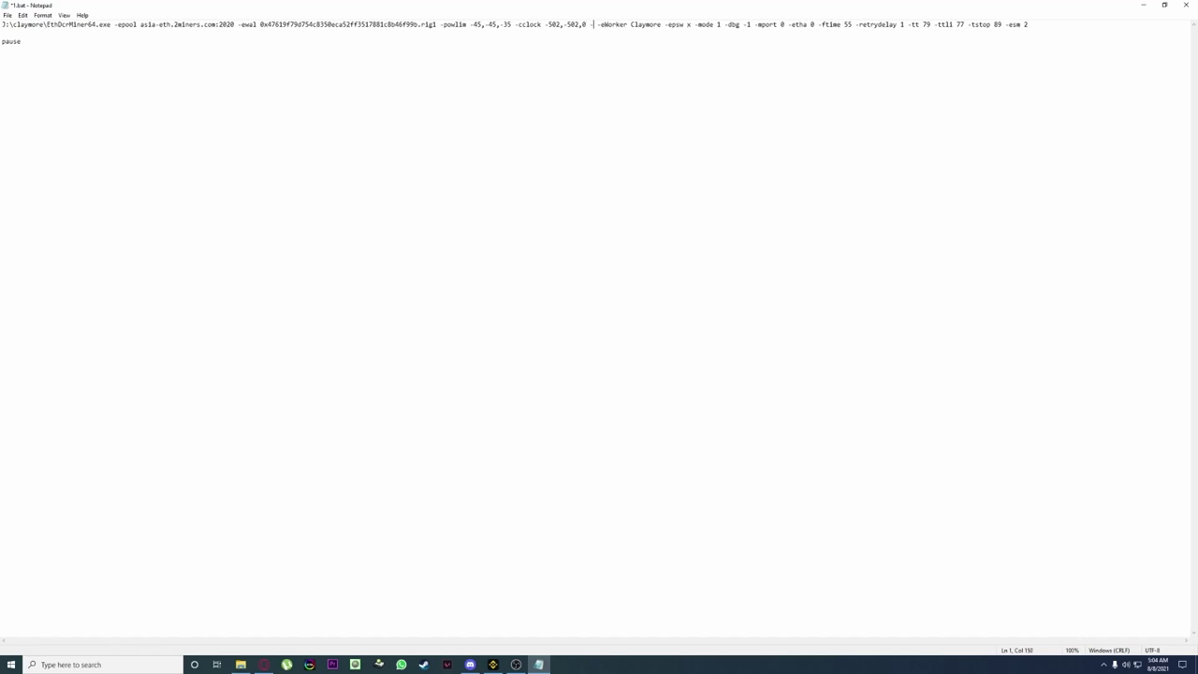
text(mclock)
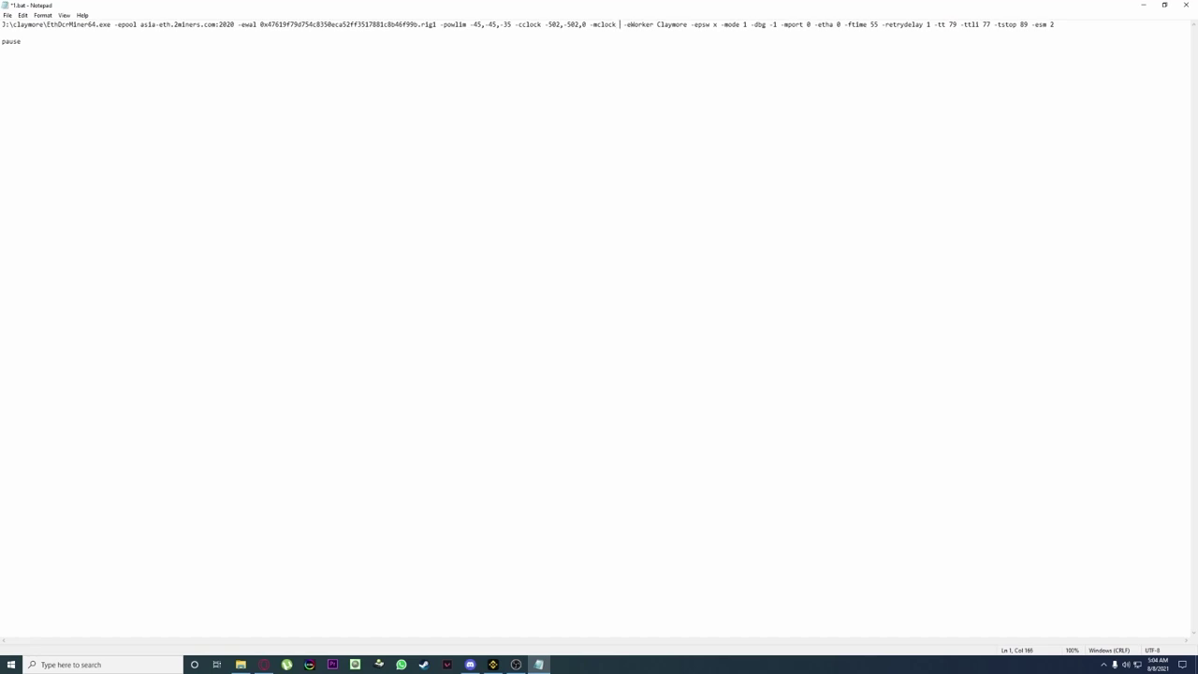
text( +1100)
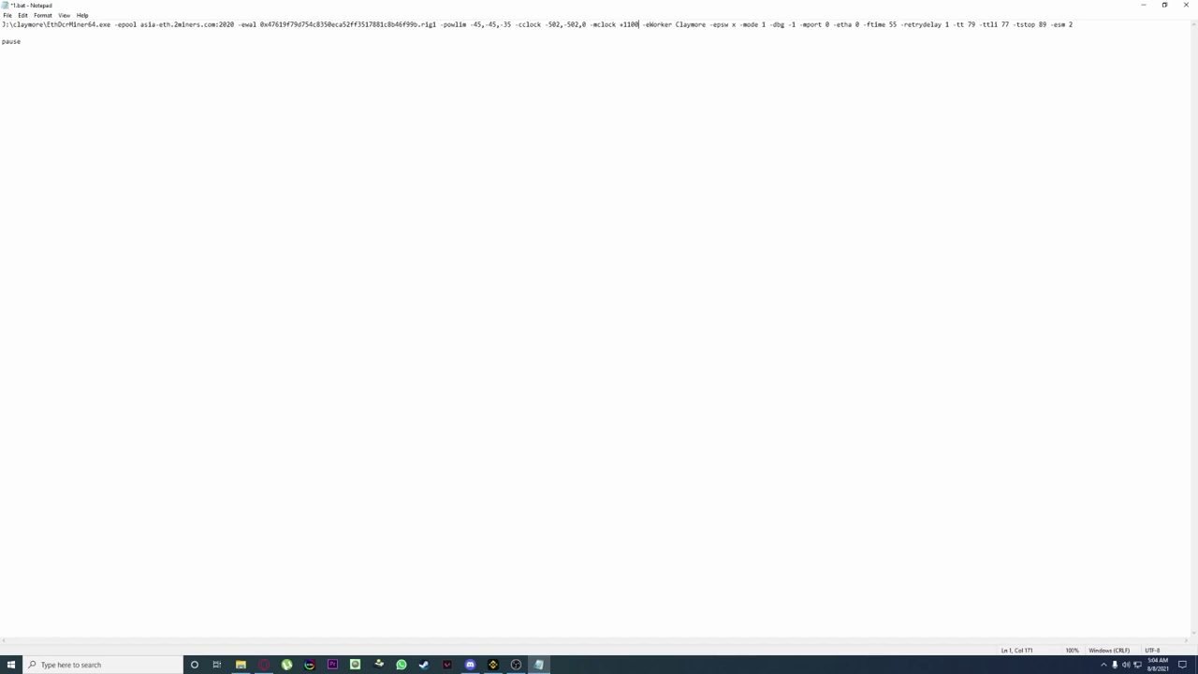
text(,)
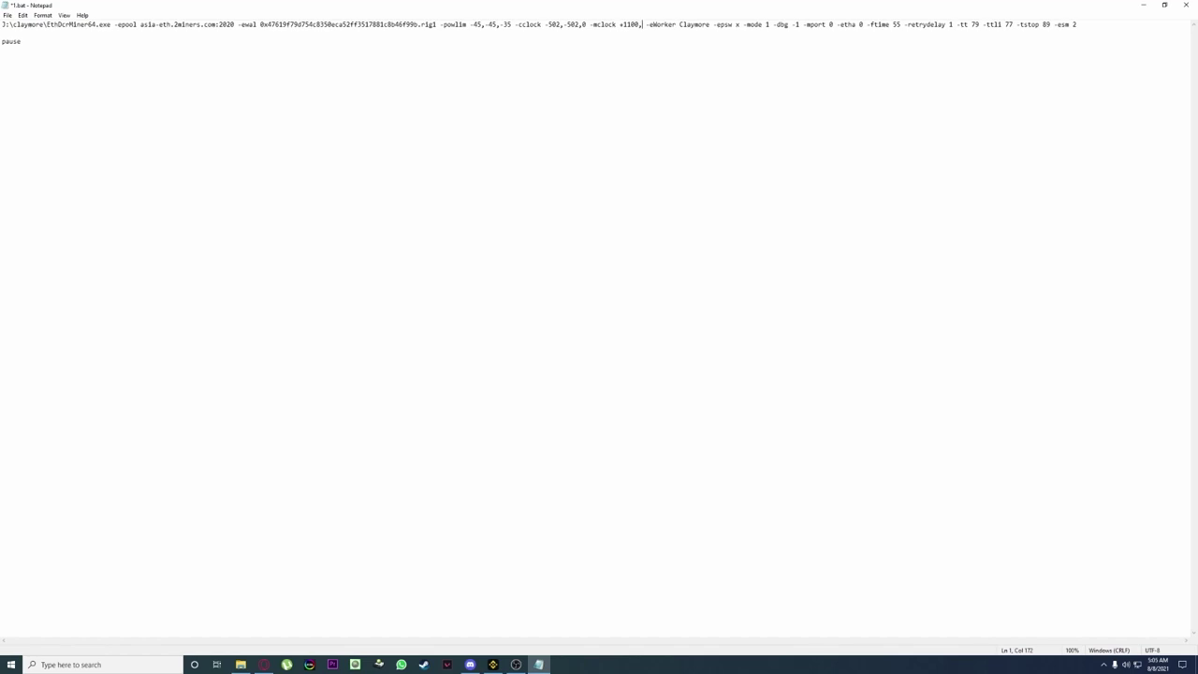
text(-1100,)
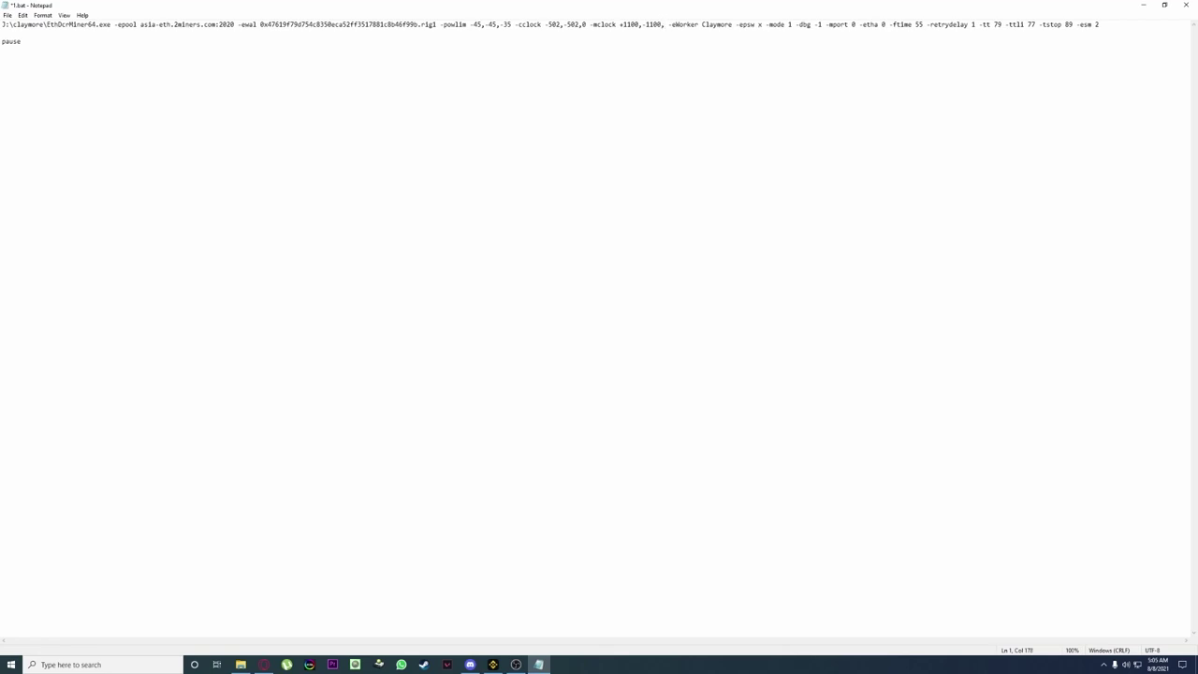
text(-)
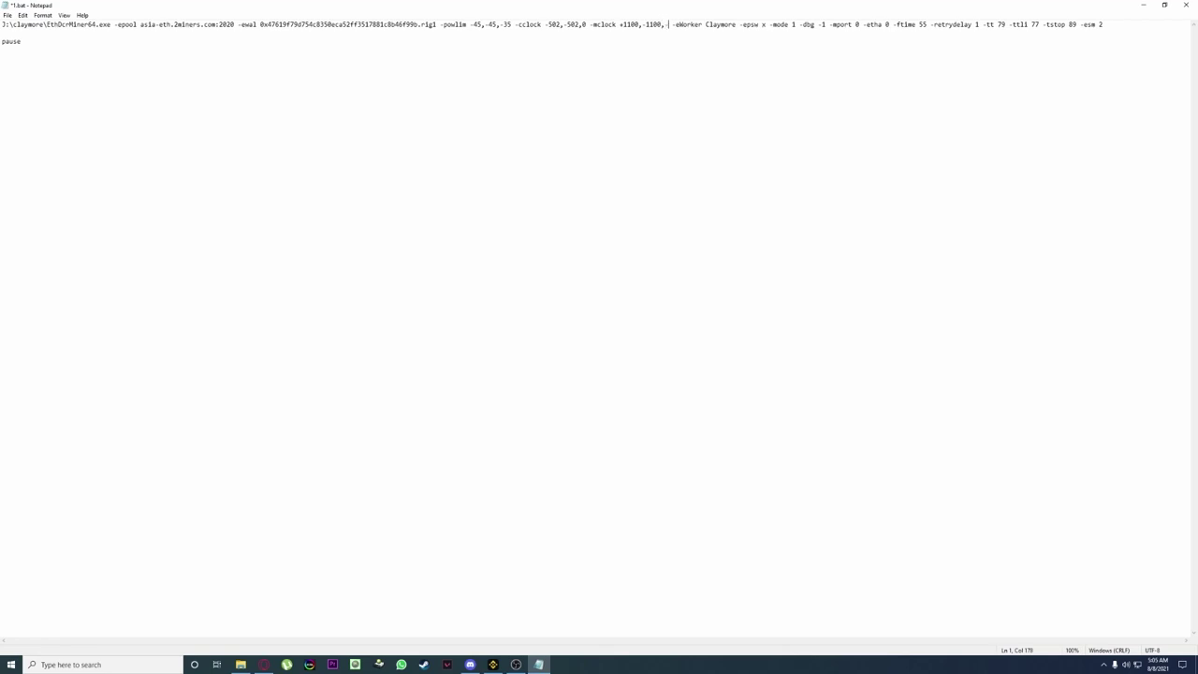
text(502)
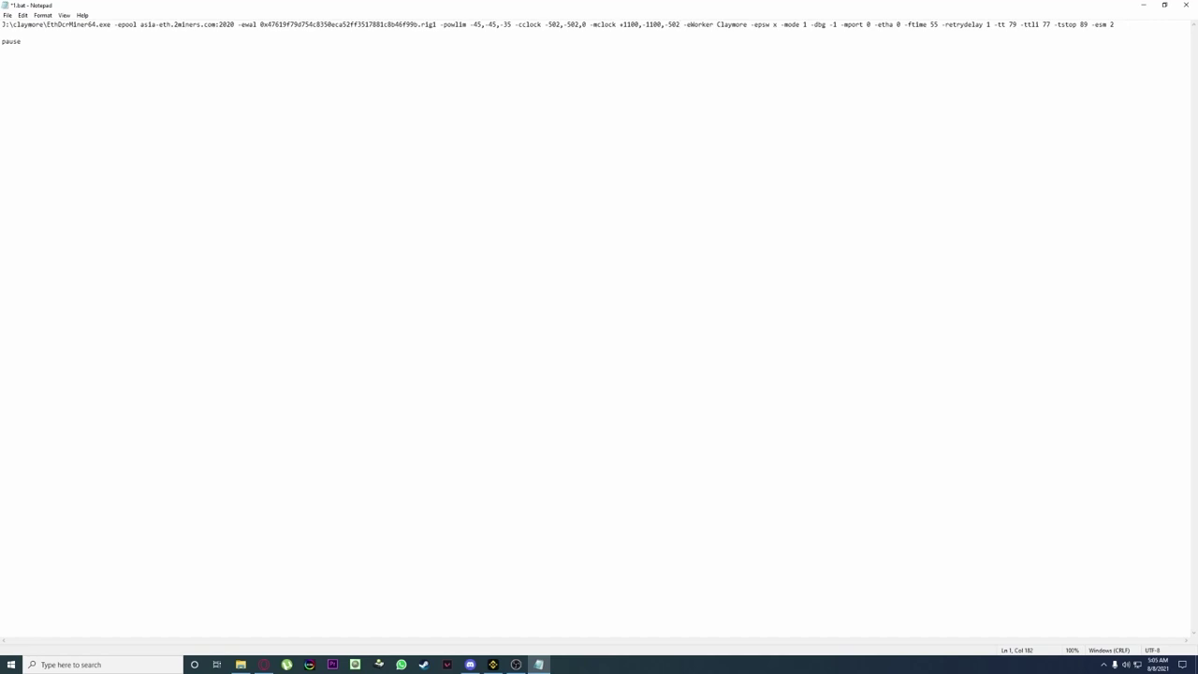
key(Left)
key(shift+Left)
key(shift+Left)
key(shift+Left)
key(shift+Left)
text(-502)
key(shift+Left)
key(shift+Left)
key(shift+Left)
text(-502)
Add the options -rxboost 1 and -strap 1 after the -mclock values.
text(-rxboost )
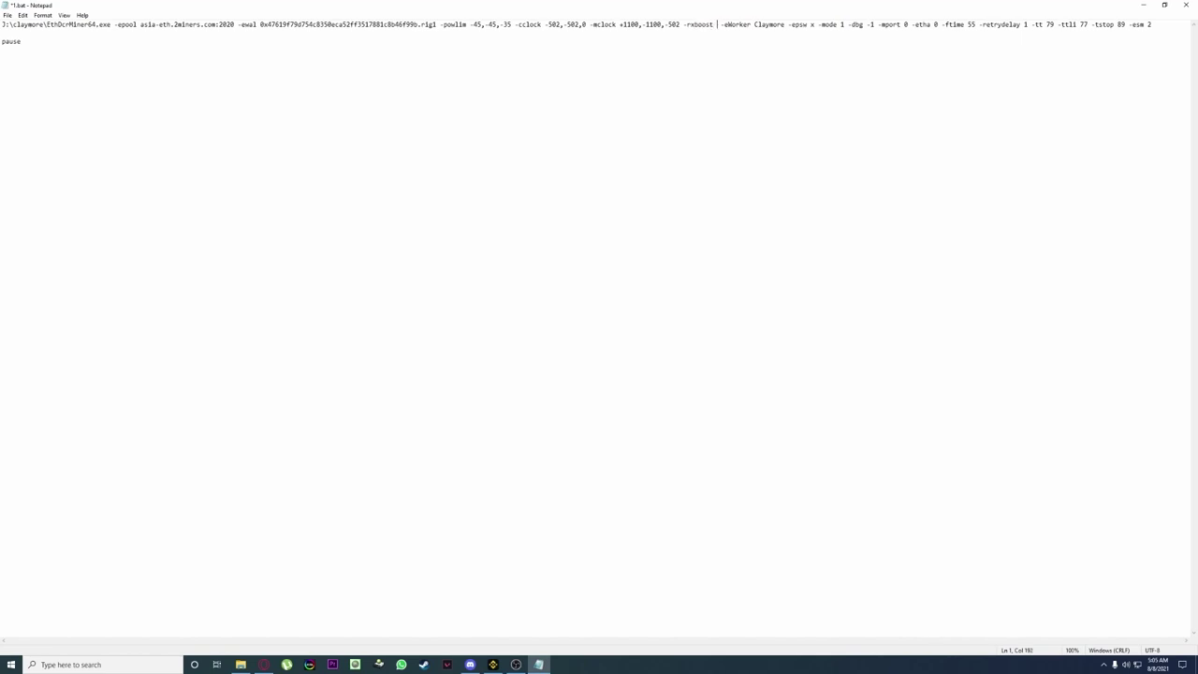
text(1 )
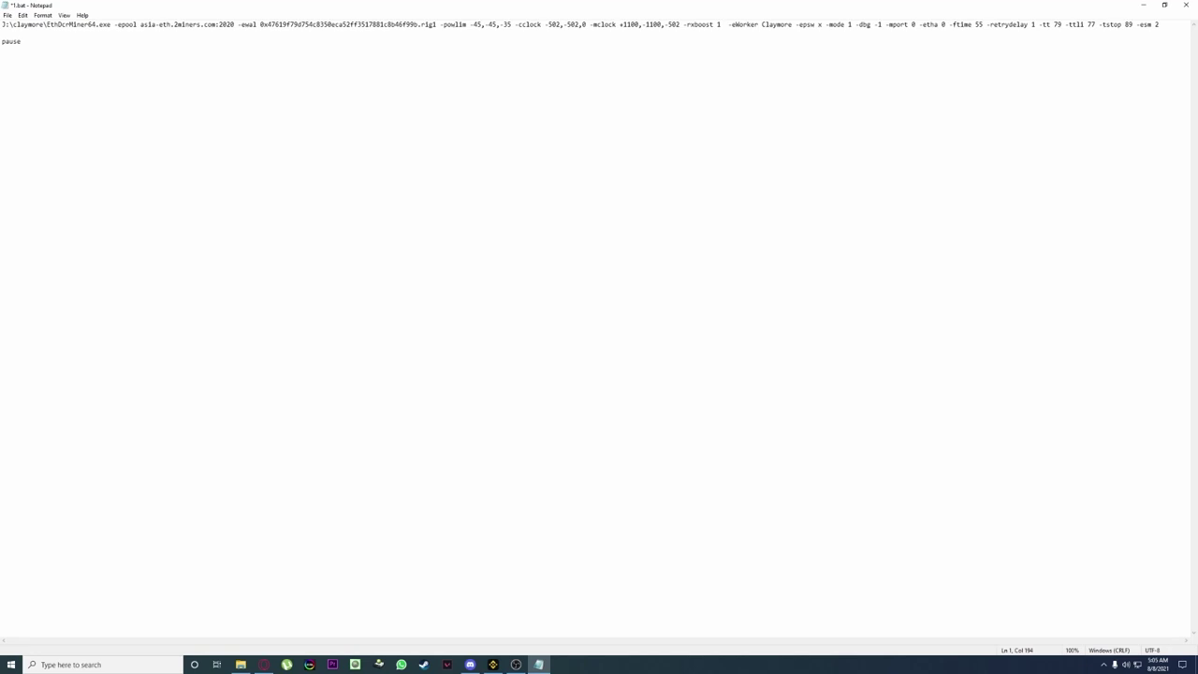
text(-strap)
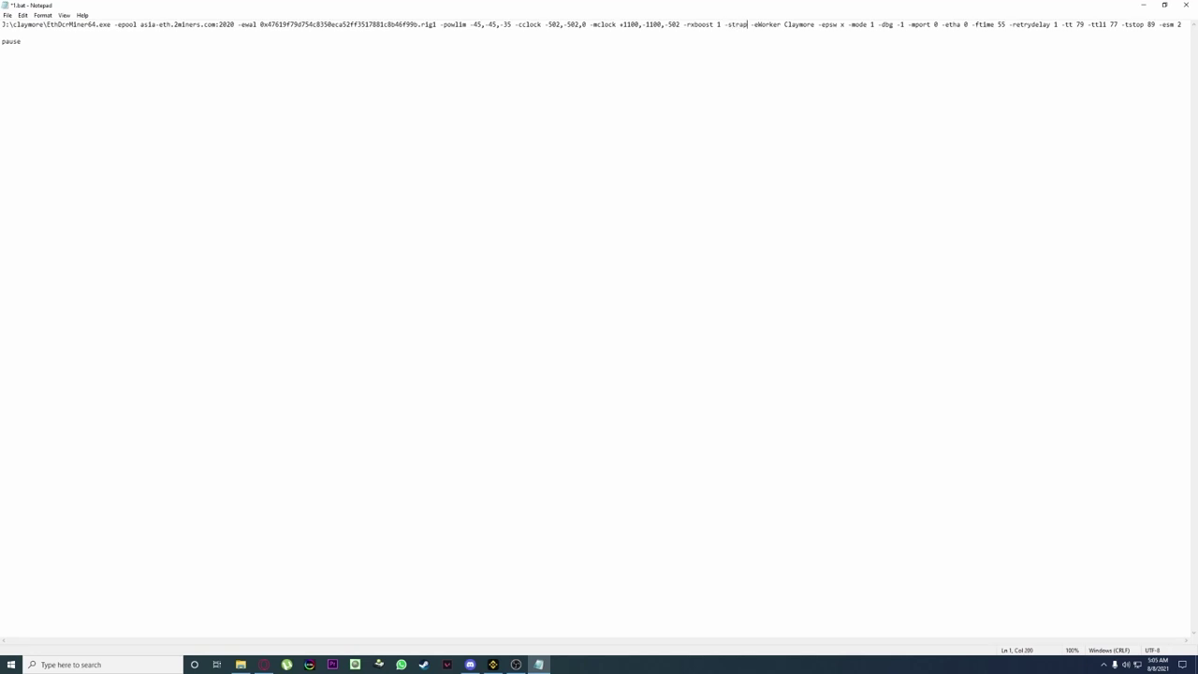
text( 1)
Delete the -rxboost 1 and -strap 1 options from the miner's command line.
key(shift+Left)
key(shift+Left)
key(shift+Left)
key(shift+Left)
key(shift+Left)
key(shift+Left)
key(shift+Left)
key(shift+Left)
key(shift+Left)
key(shift+Left)
key(shift+Left)
key(shift+Left)
key(shift+Left)
key(shift+Left)
key(shift+Left)
key(shift+Left)
key(shift+Left)
key(shift+Left)
key(shift+Left)
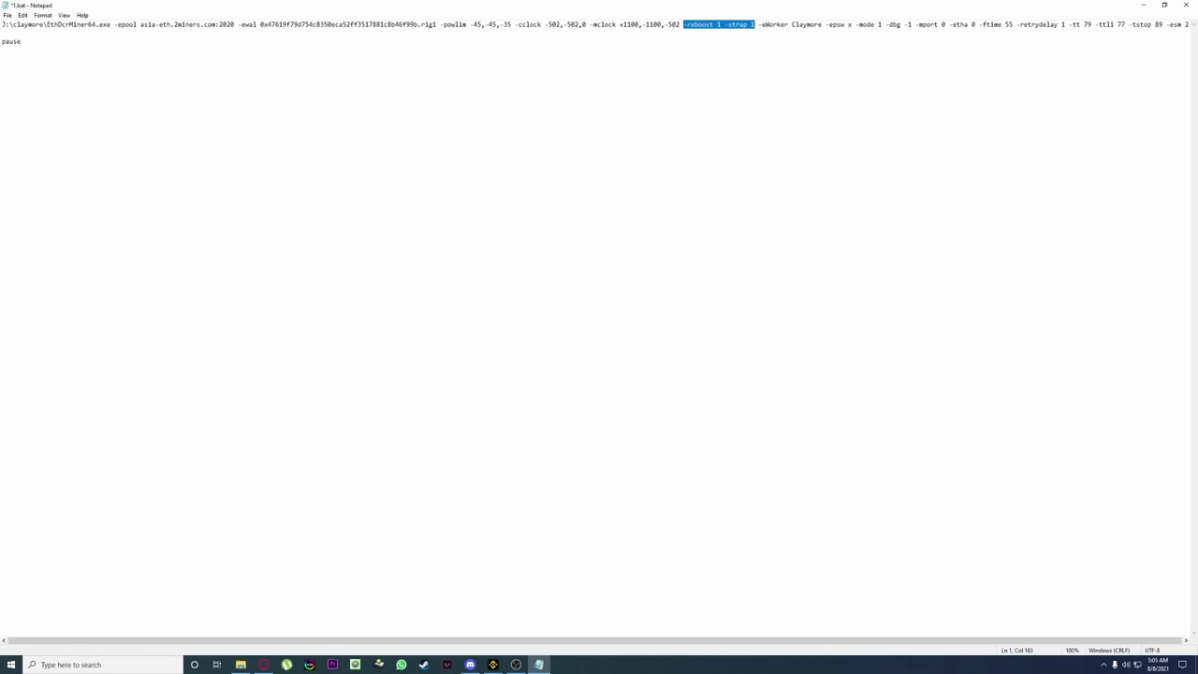
key(Delete)
key(BackSpace)
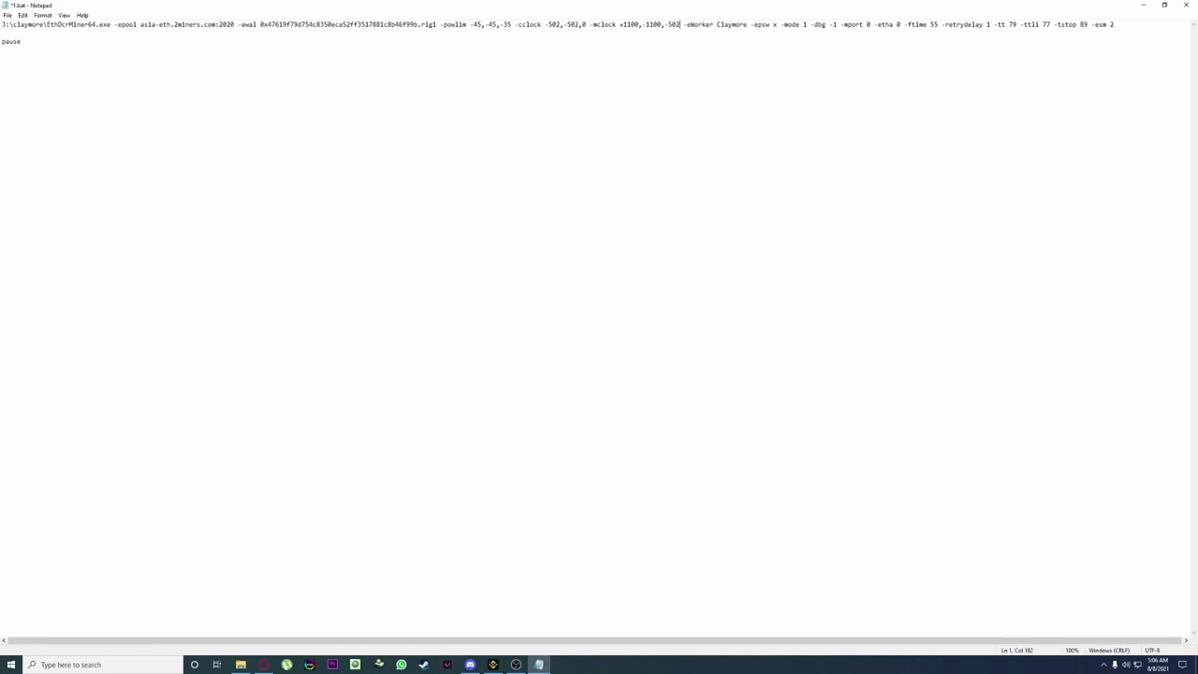
key(shift+Left)
key(shift+Left)
key(shift+Left)
key(shift+Left)
key(shift+Left)
key(shift+Left)
key(shift+Left)
key(shift+Left)
key(shift+Left)
key(shift+Left)
key(shift+Left)
key(shift+Left)
key(shift+Left)
key(shift+Left)
key(shift+Left)
key(shift+Left)
key(shift+Left)
key(shift+Left)
key(shift+Left)
key(shift+Left)
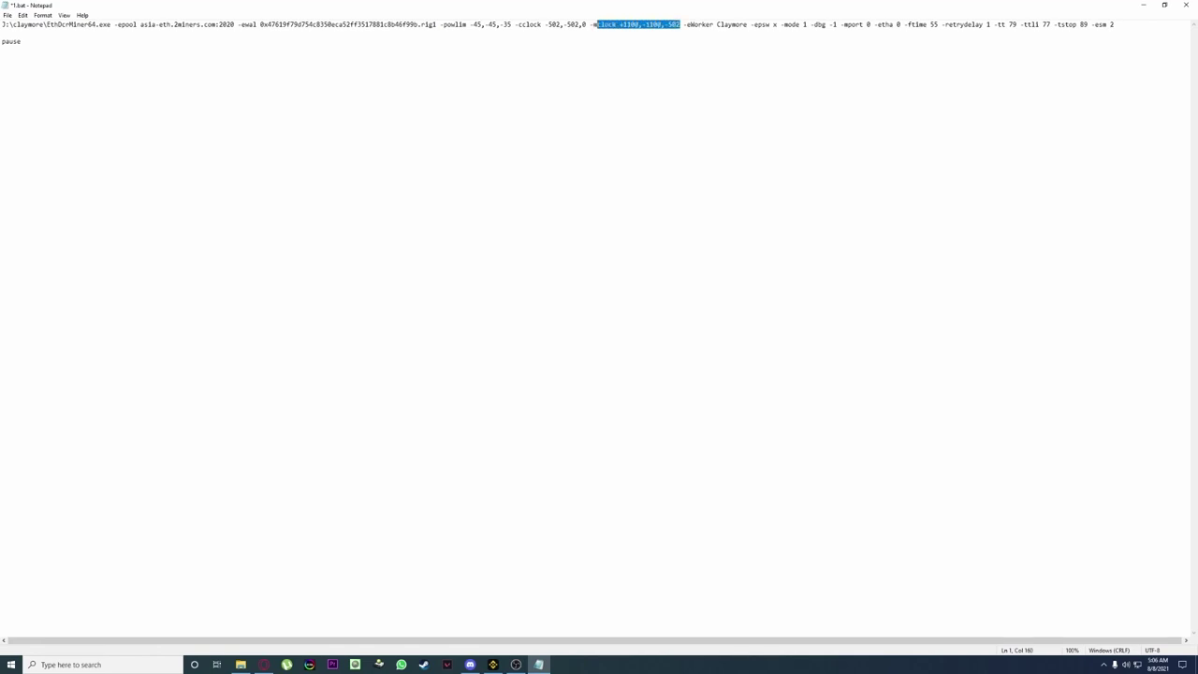
key(shift+Left)
key(shift+Left)
key(shift+Left)
key(shift+Left)
key(shift+Left)
key(shift+Left)
key(shift+Left)
key(shift+Left)
key(shift+Left)
key(shift+Left)
key(shift+Left)
key(shift+Left)
key(shift+Left)
key(shift+Left)
key(shift+Left)
key(shift+Left)
key(shift+Left)
key(shift+Left)
key(shift+Left)
key(shift+Left)
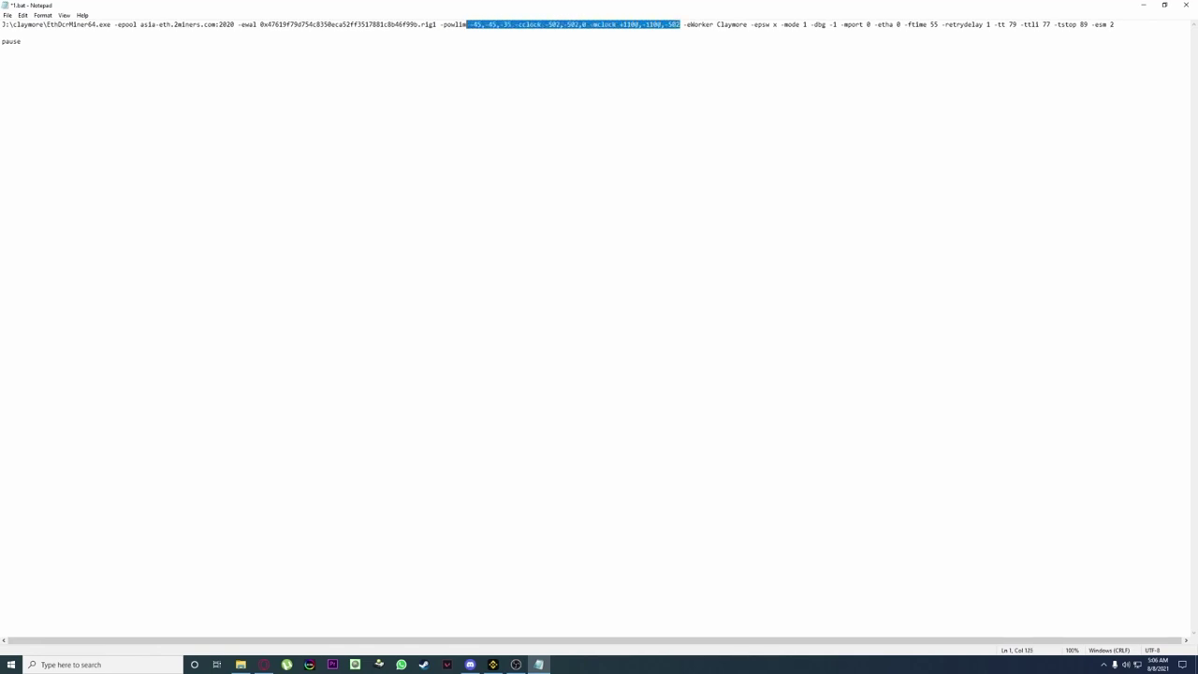
key(shift+Left)
key(shift+Left)
key(shift+Left)
key(shift+Left)
key(shift+Left)
key(shift+Right)
key(Right)
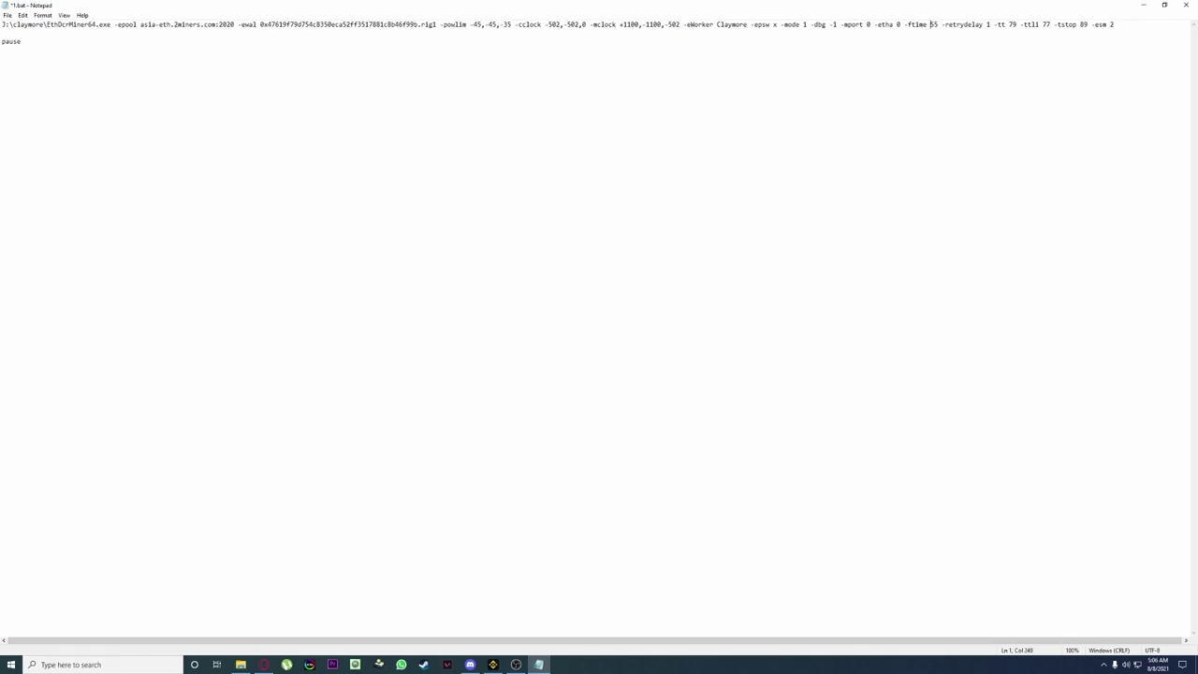
Append the fan speed options -fanmin 80 and -fanmax 90 after -esm 2 at the end of the miner's command line.
key(Right)
key(Right)
key(Right)
key(Right)
key(Right)
key(Right)
key(Right)
key(Right)
key(Right)
key(Right)
key(Right)
key(Right)
key(Right)
key(Right)
key(Right)
key(Right)
key(Right)
key(Right)
key(Right)
key(Right)
key(Right)
key(Right)
key(Right)
key(Right)
key(Right)
key(Right)
key(Right)
text(-fanmin 80)
text(-fanmax 90)
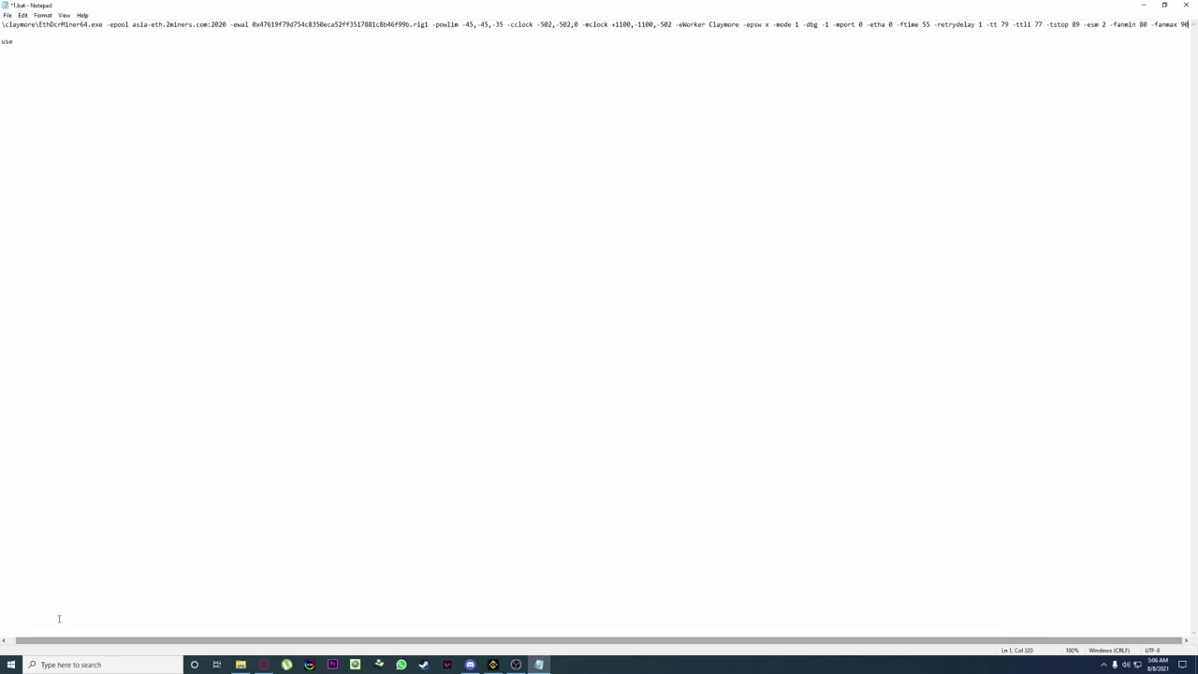
Insert a separate first line reading timeout /t 60 above the miner's command line.
drag(94, 645, 82, 644)
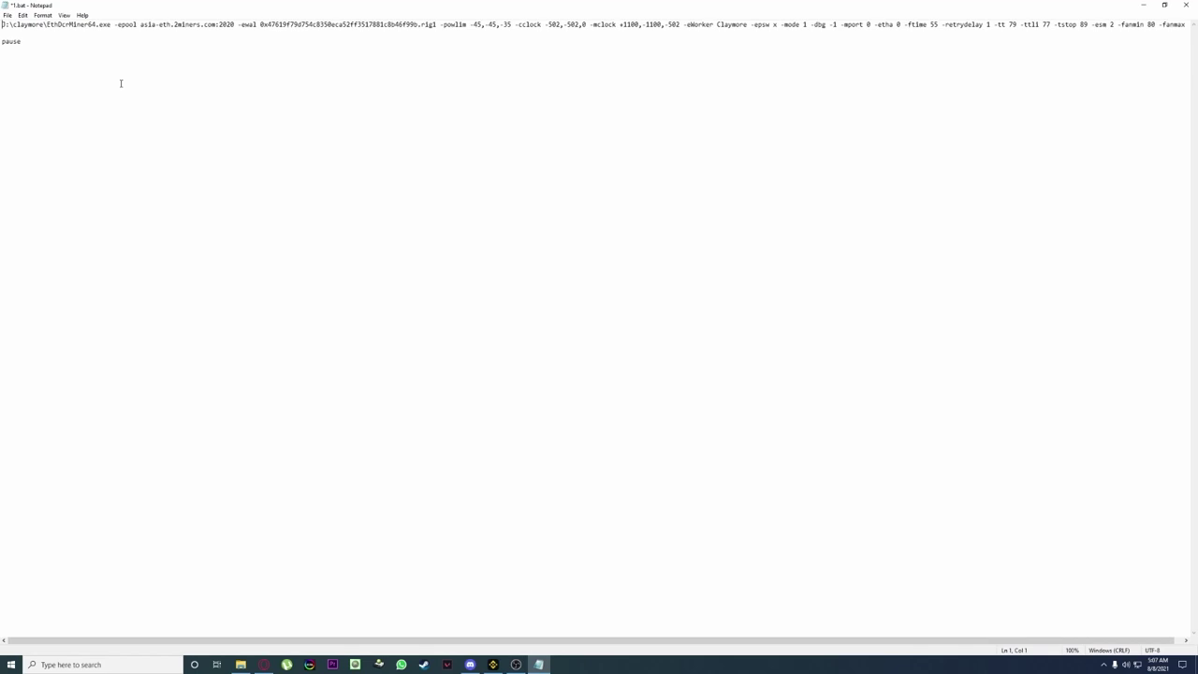
text(time)
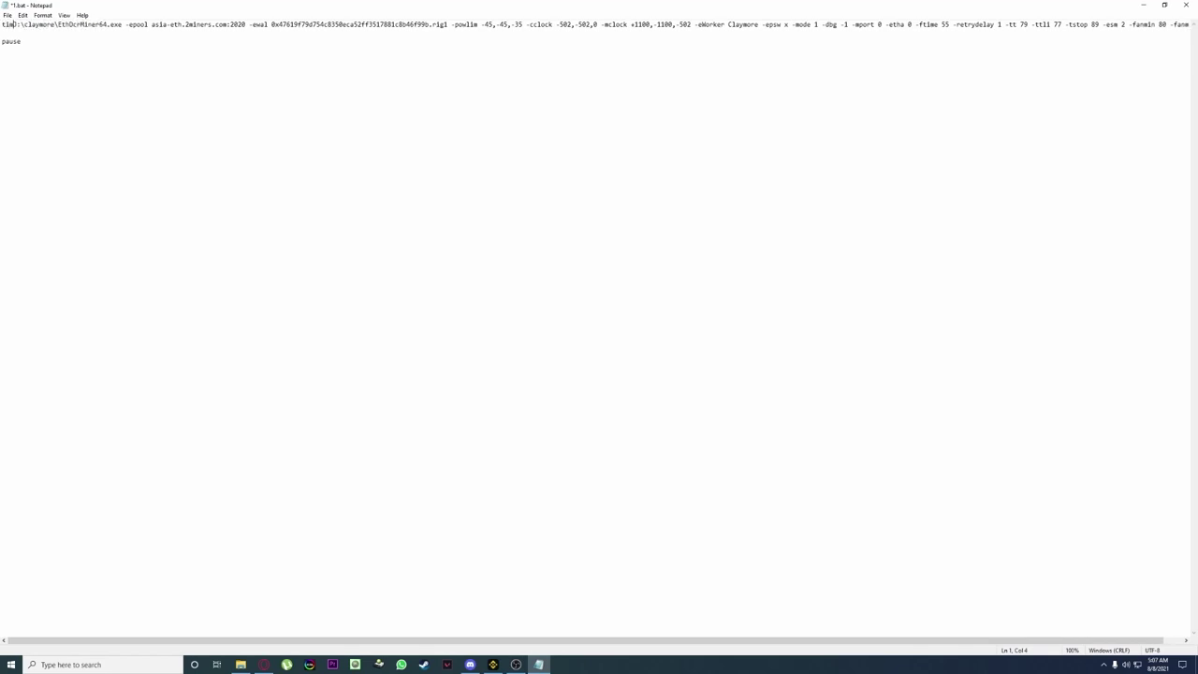
text(out)
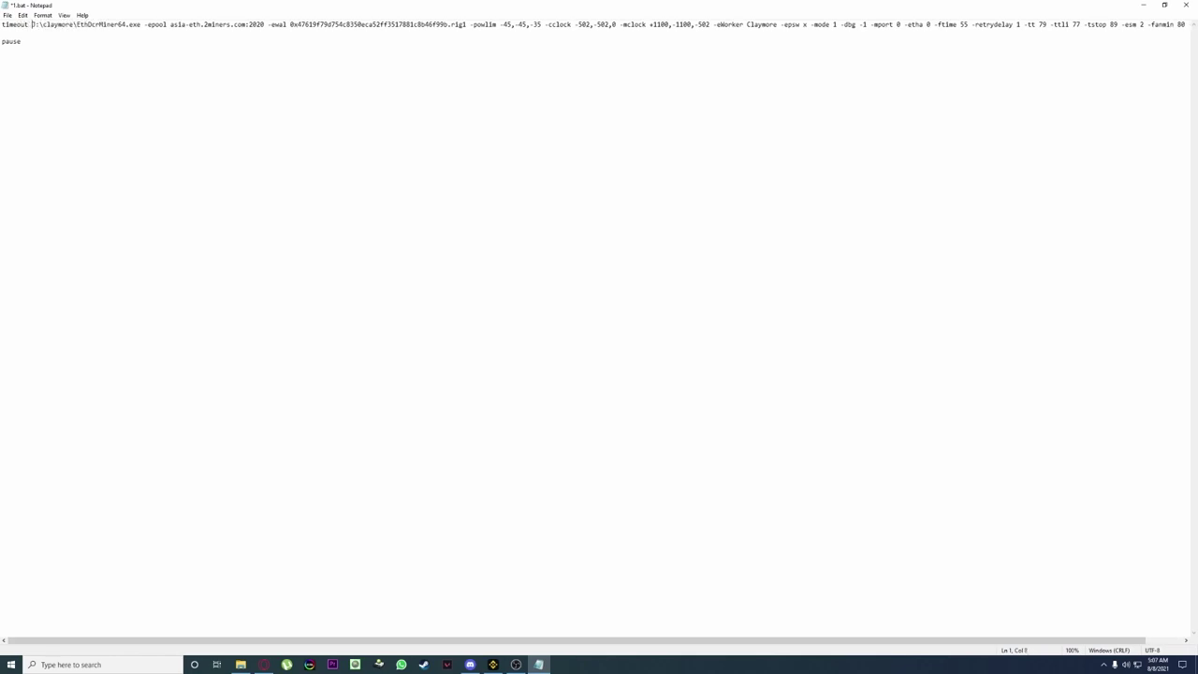
text( /)
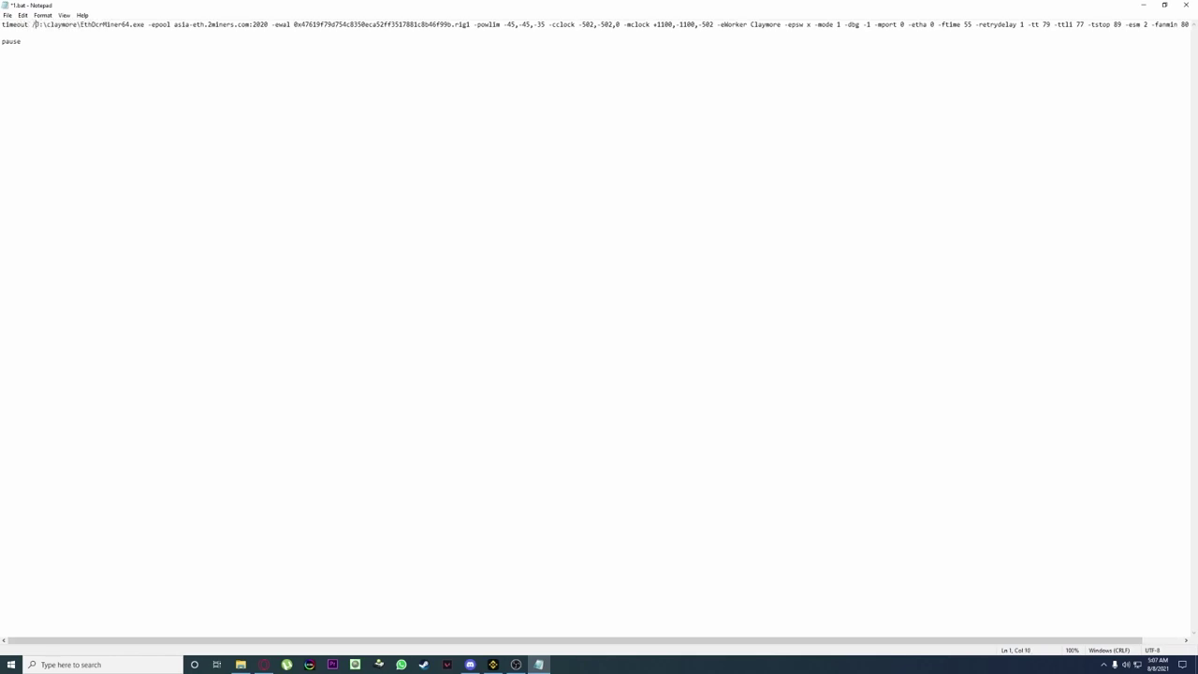
text(t 60)
key(Return)
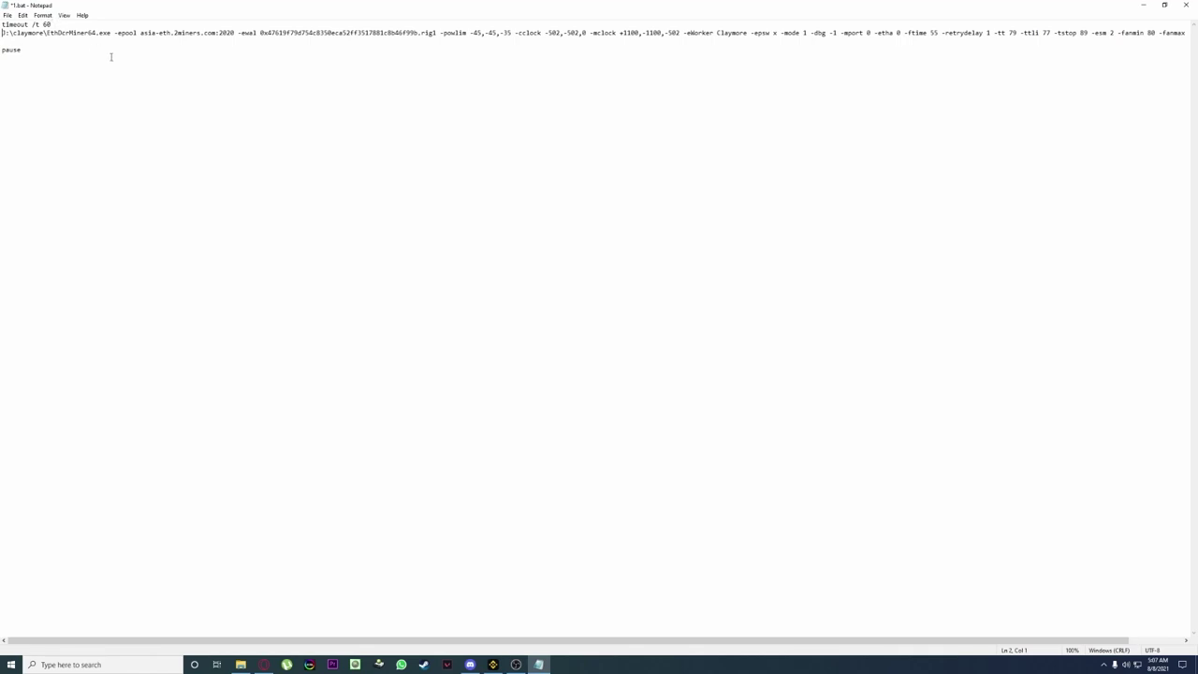
Save the changes to 1.bat and return to the claymore folder.
drag(245, 644, 215, 614)
click(7, 15)
click(30, 56)
click(1141, 6)
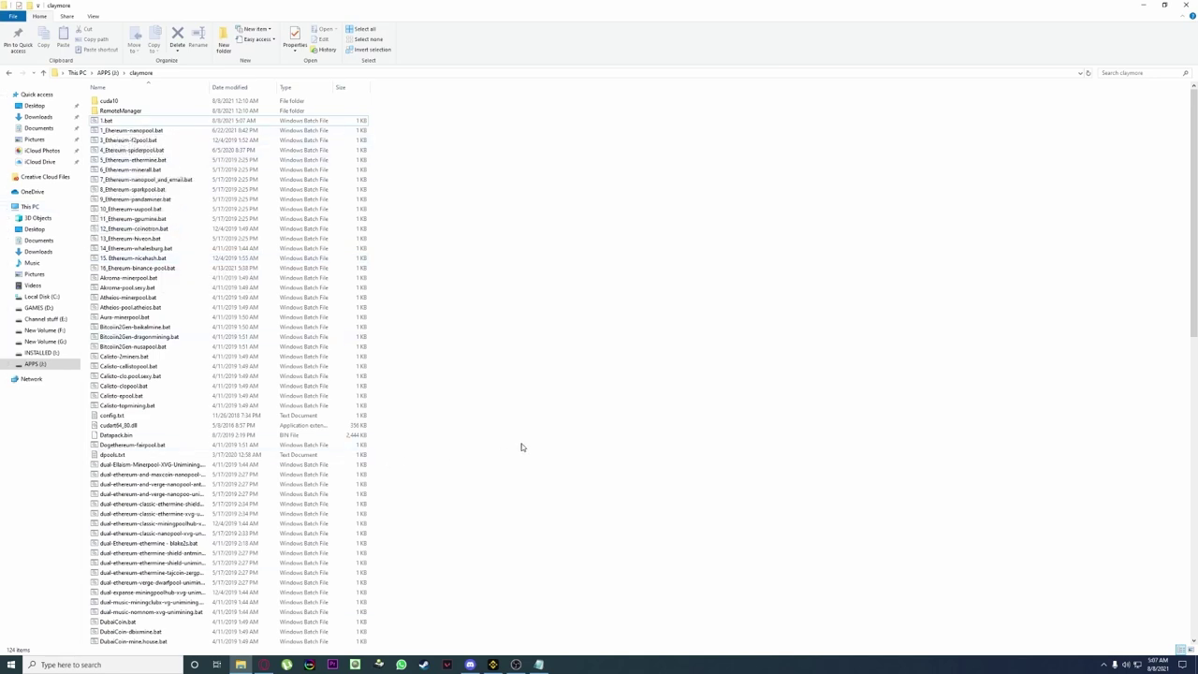
Open the Windows Startup folder by running shell:startup.
key(super+r)
drag(90, 555, 680, 287)
key(BackSpace)
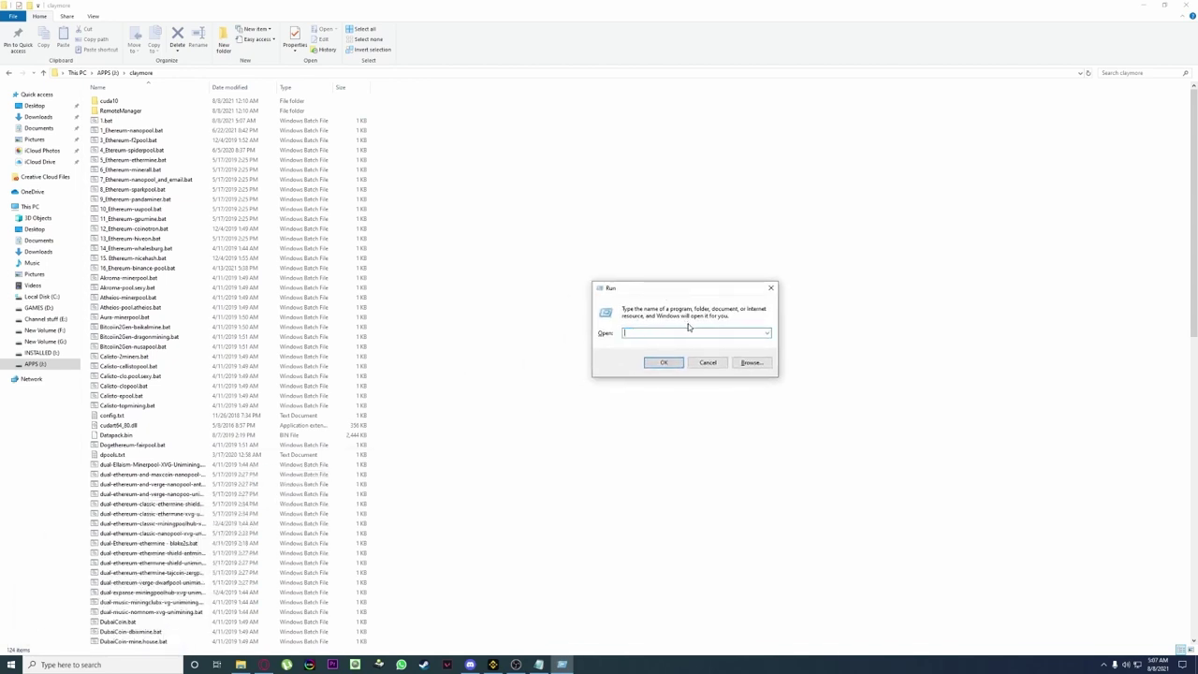
text(she)
text(ll:startup)
key(Return)
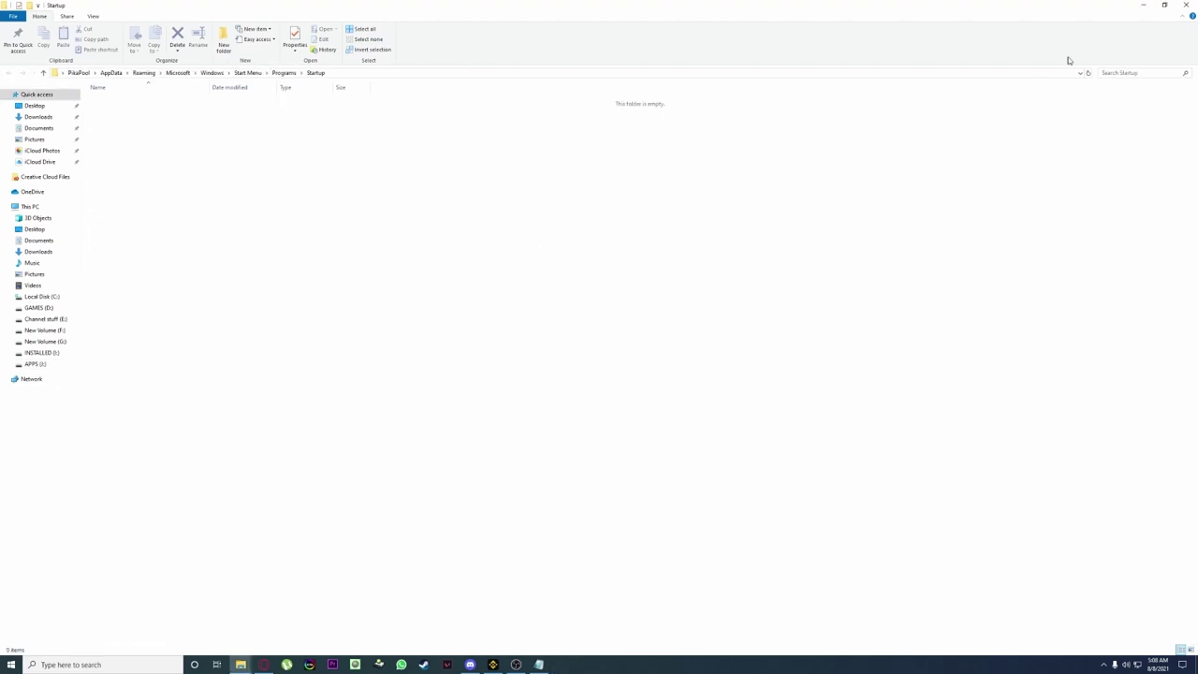
Copy 1.bat from the claymore folder and paste it as a shortcut into the Startup folder.
key(alt+Left)
right_click(107, 123)
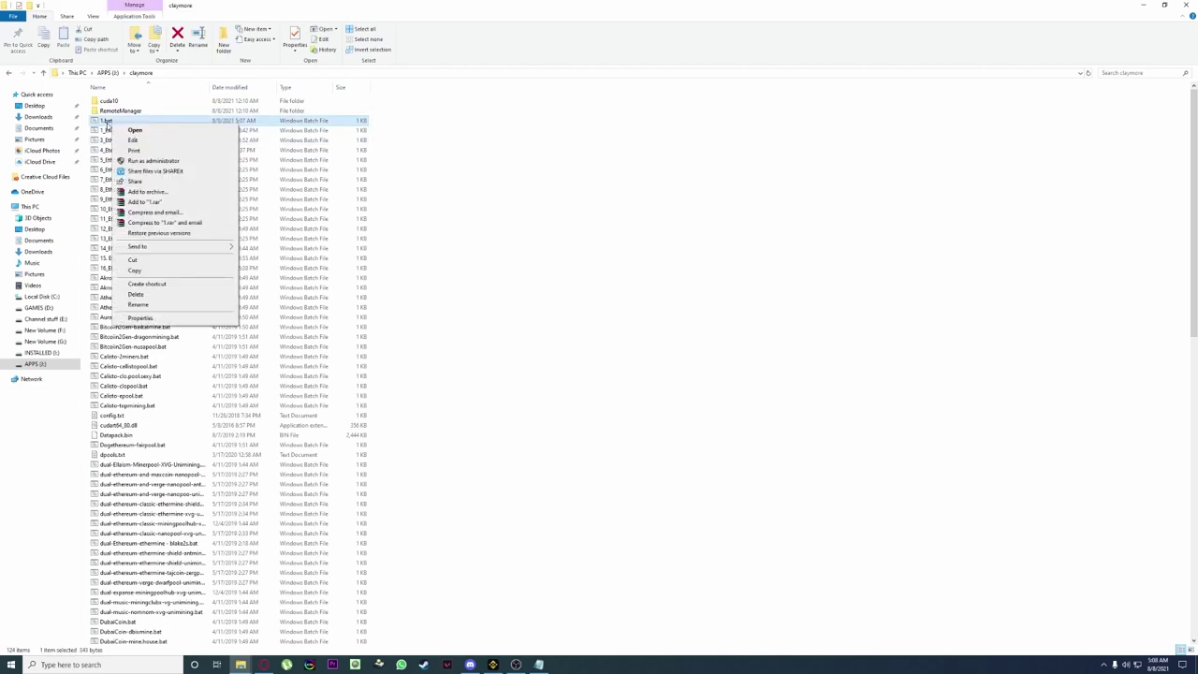
click(187, 269)
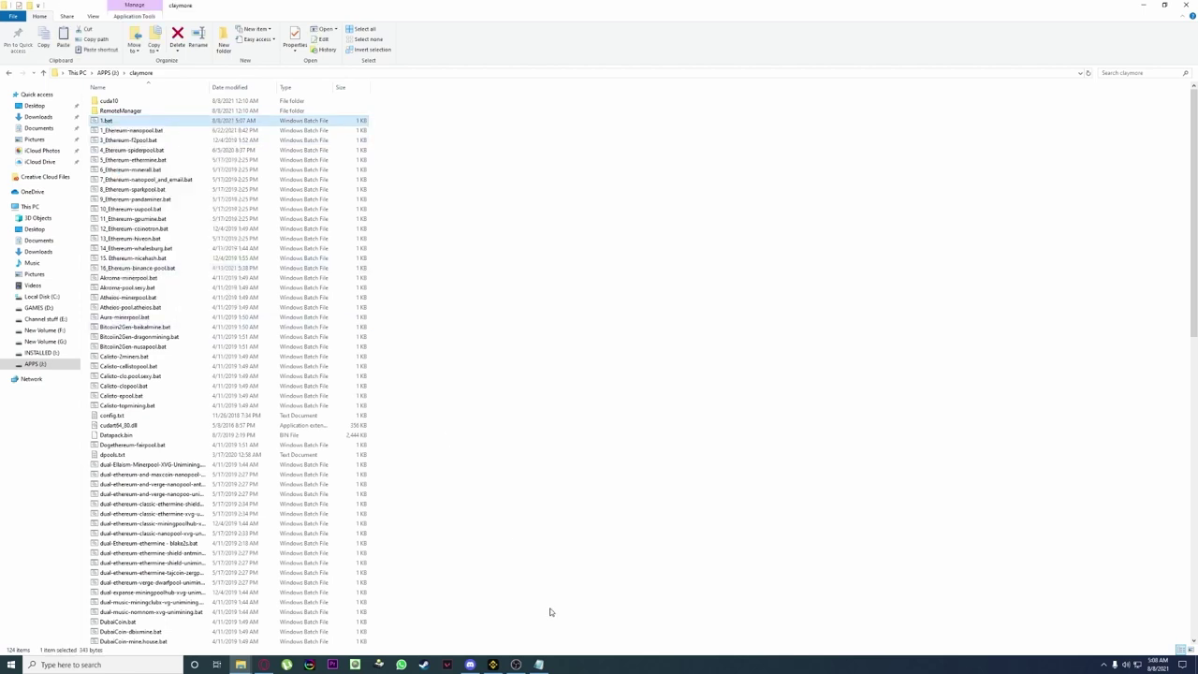
mouse_move(241, 664)
click(317, 623)
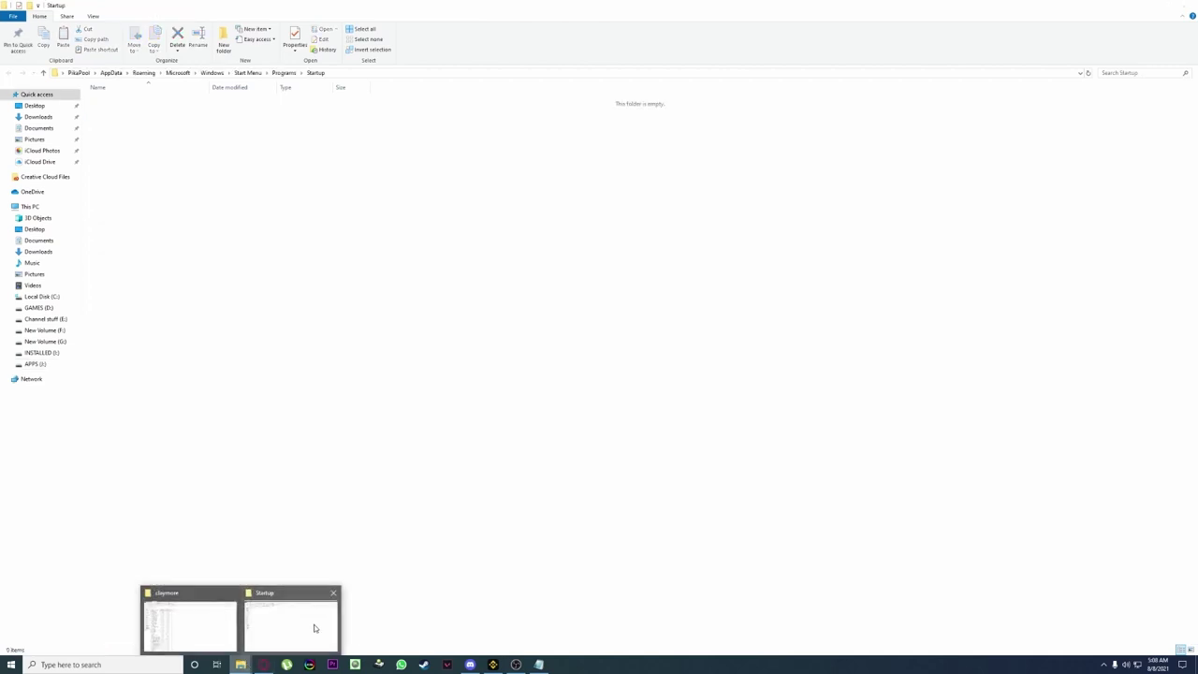
right_click(346, 281)
click(383, 357)
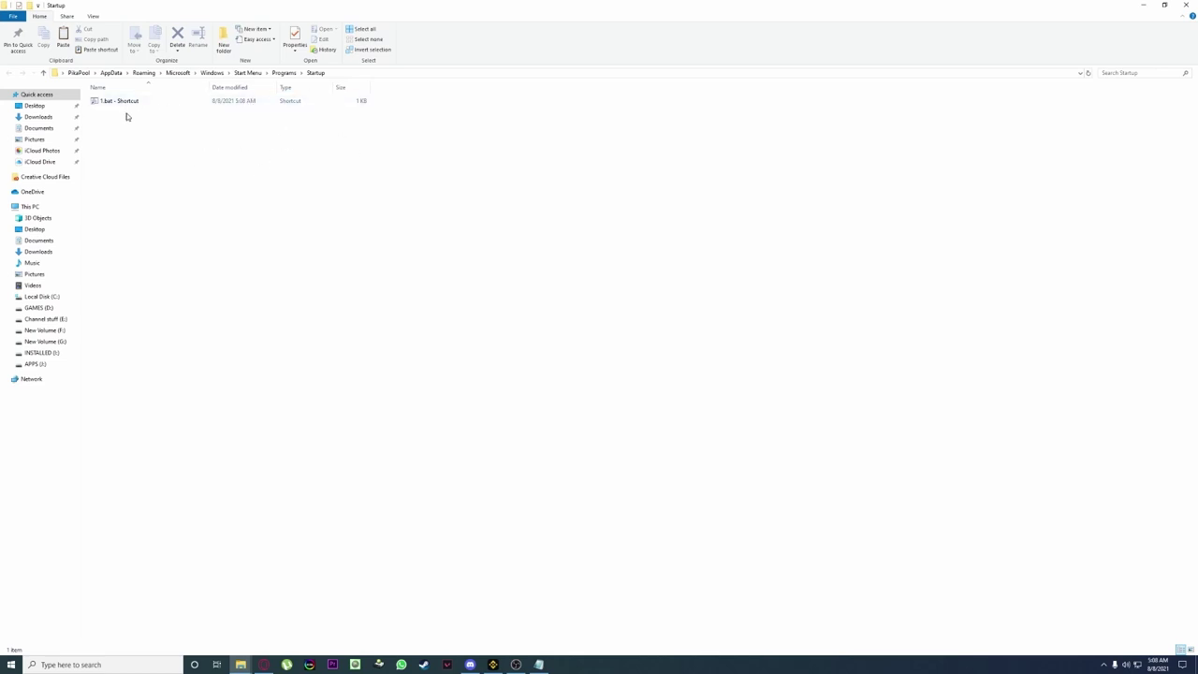
click(1142, 5)
click(538, 665)
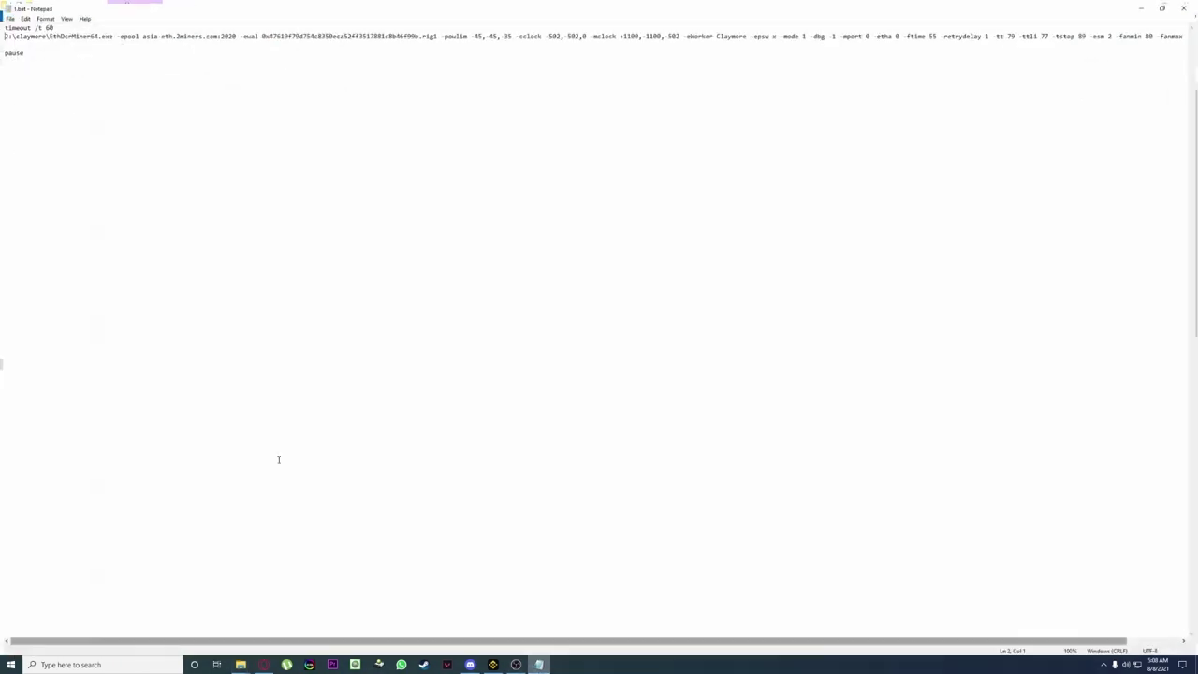
drag(249, 643, 290, 643)
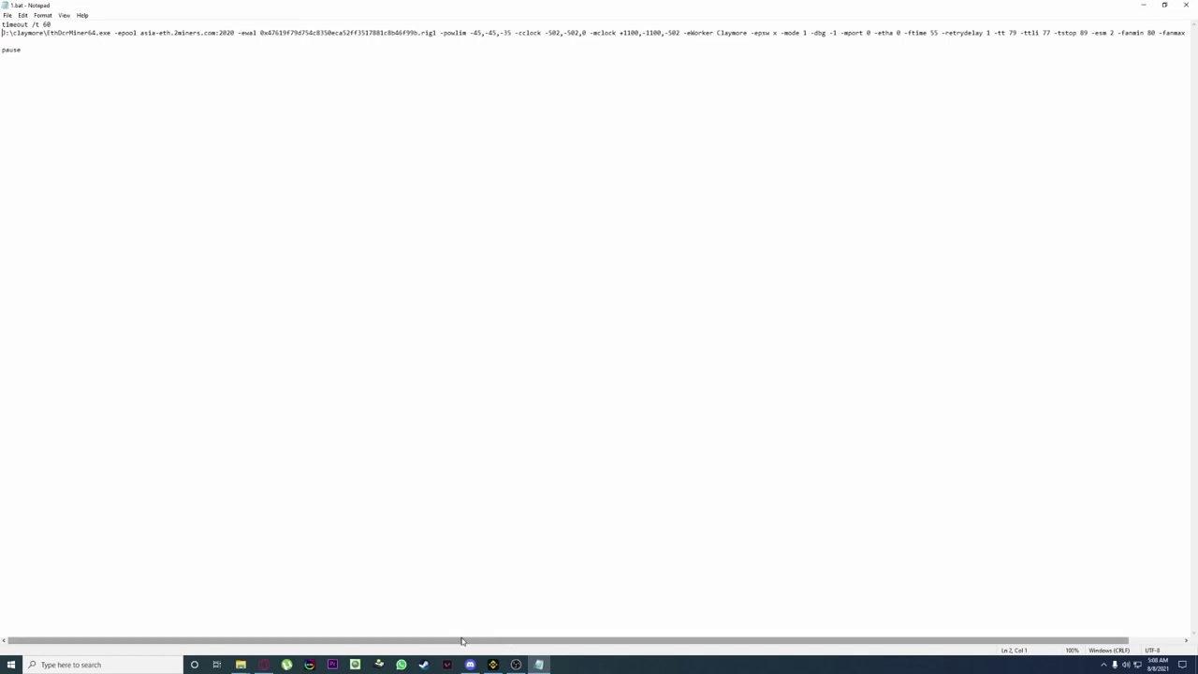
click(1139, 6)
Enable running as an administrator in the compatibility properties of EthDcrMiner64.exe in the claymore folder.
scroll(280, 379, down, 1)
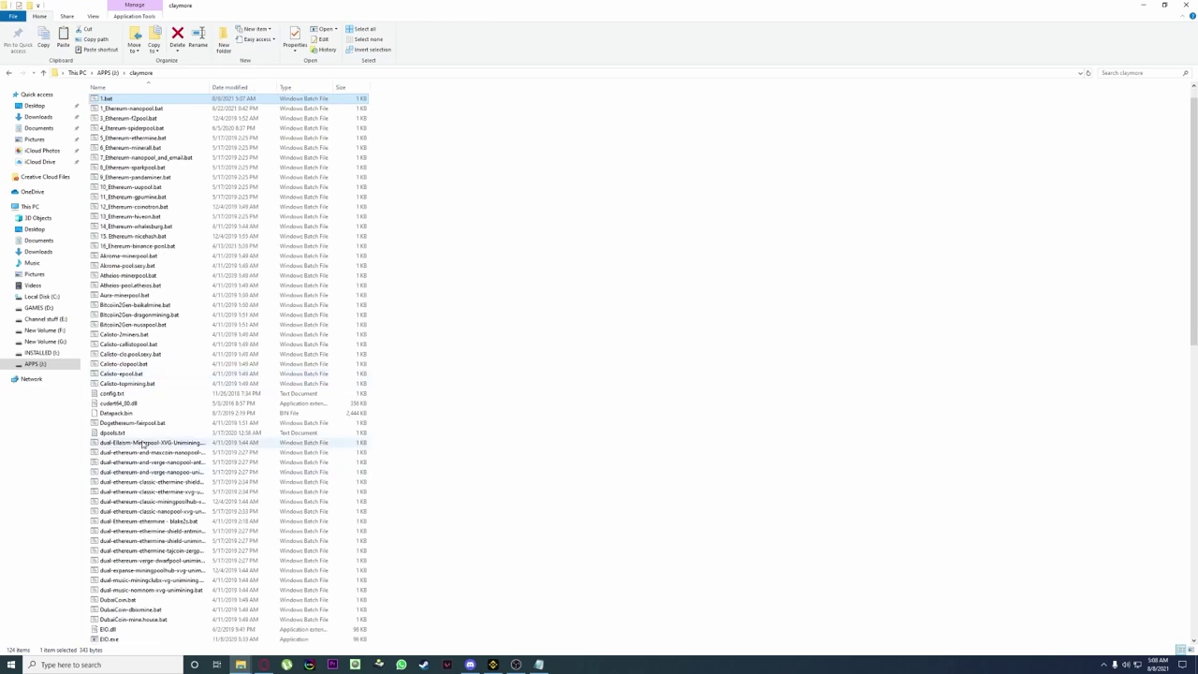
scroll(142, 442, down, 9)
click(114, 433)
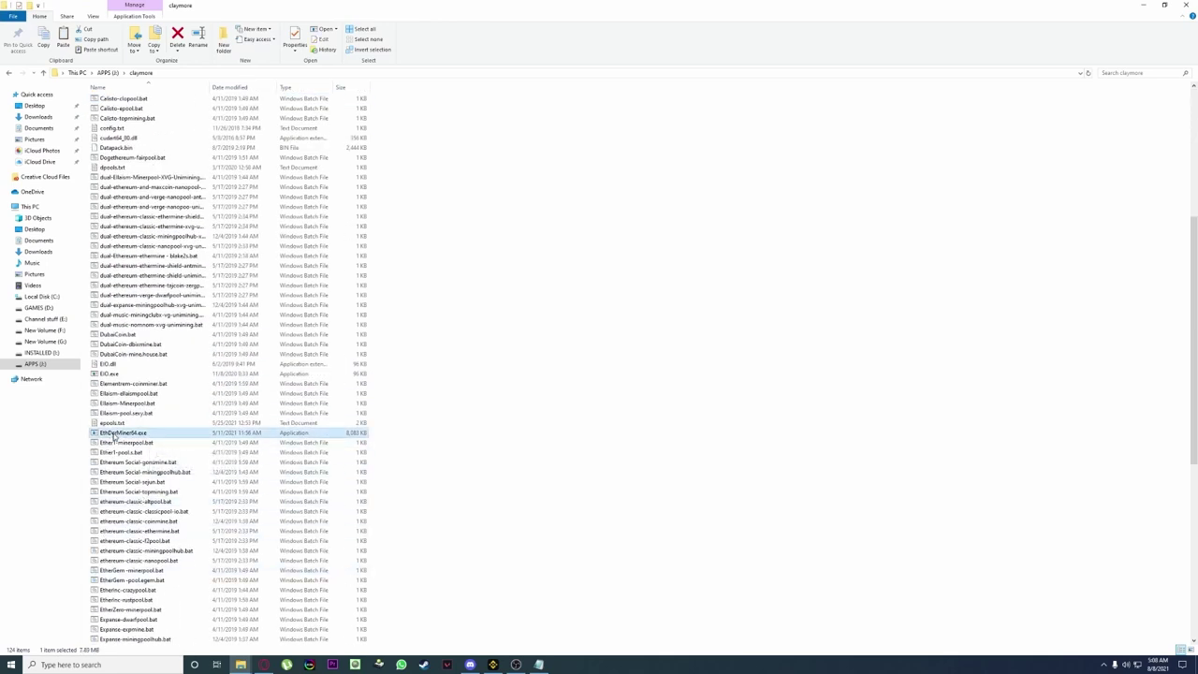
right_click(133, 439)
click(153, 428)
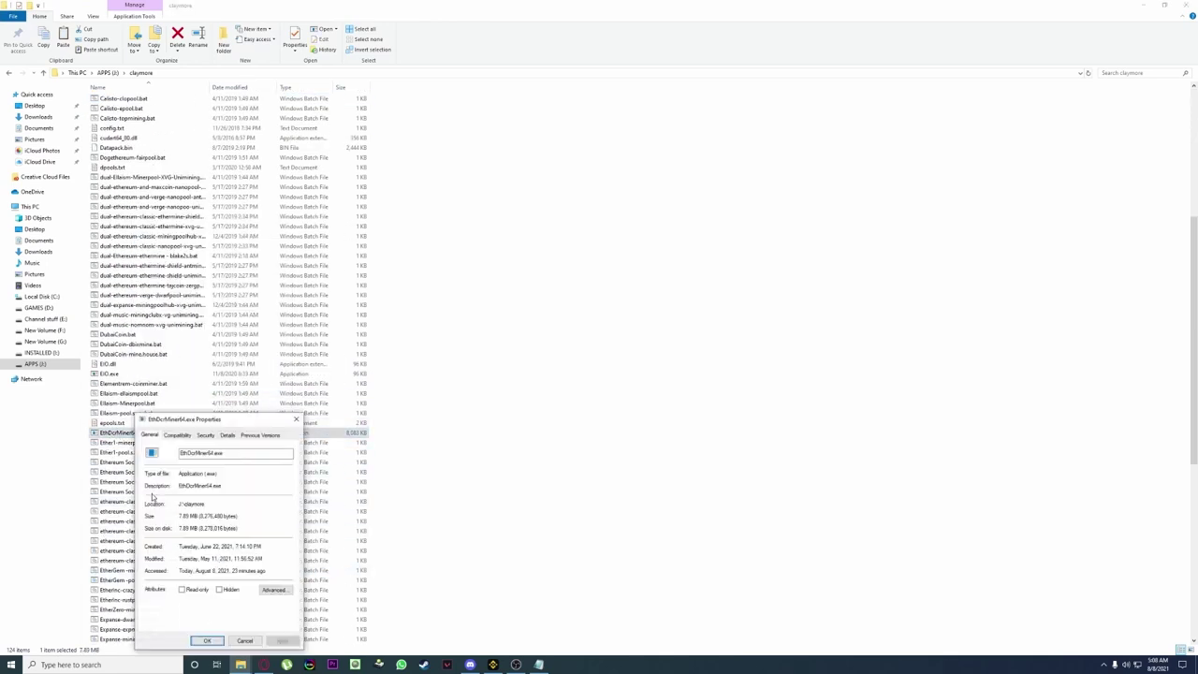
click(183, 435)
drag(193, 419, 309, 276)
click(313, 440)
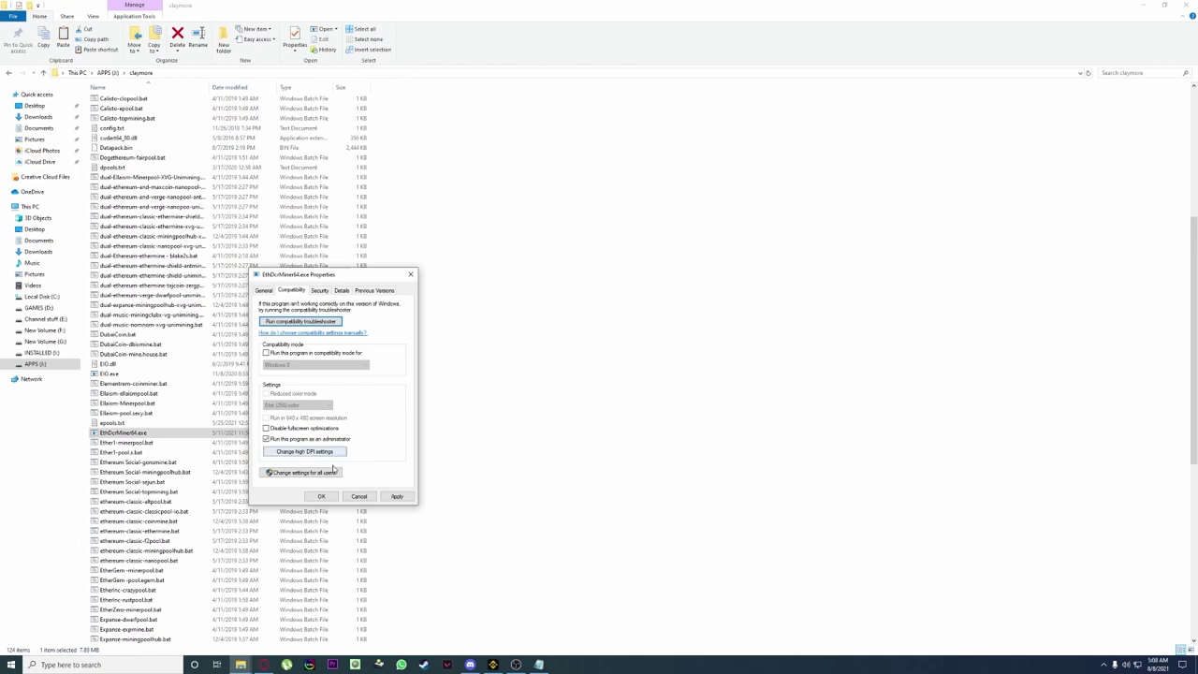
Enable running EthDcrMiner64.exe as an administrator for all users as well, and apply the properties.
click(315, 472)
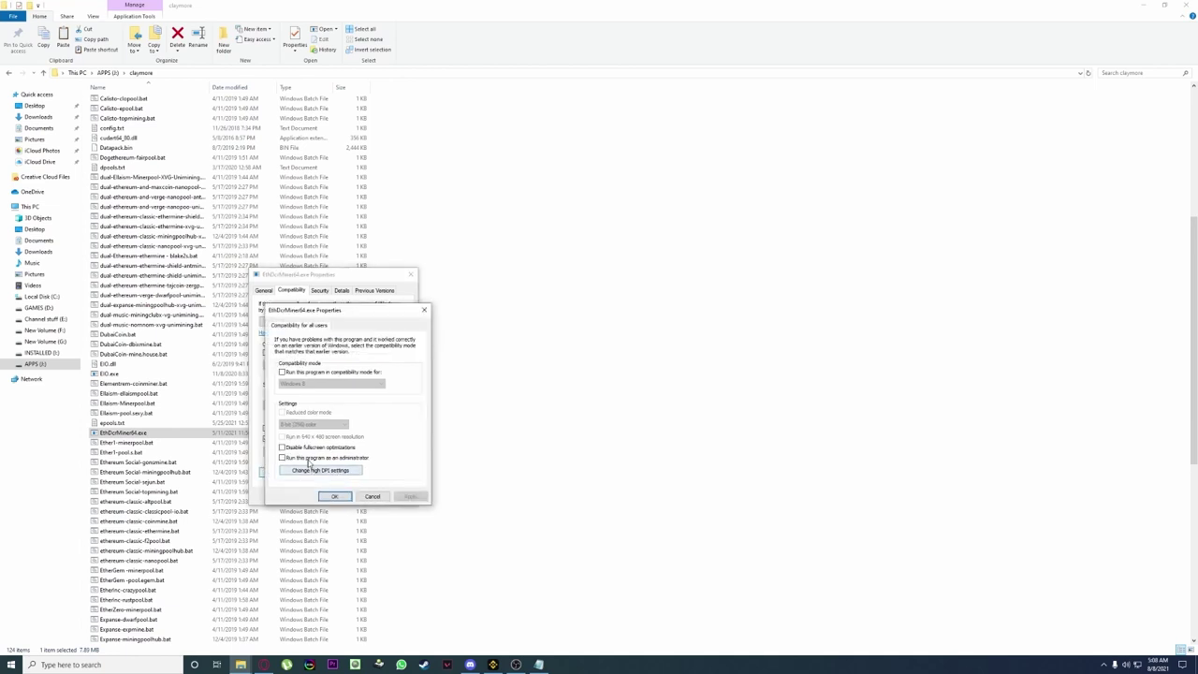
click(307, 460)
click(336, 498)
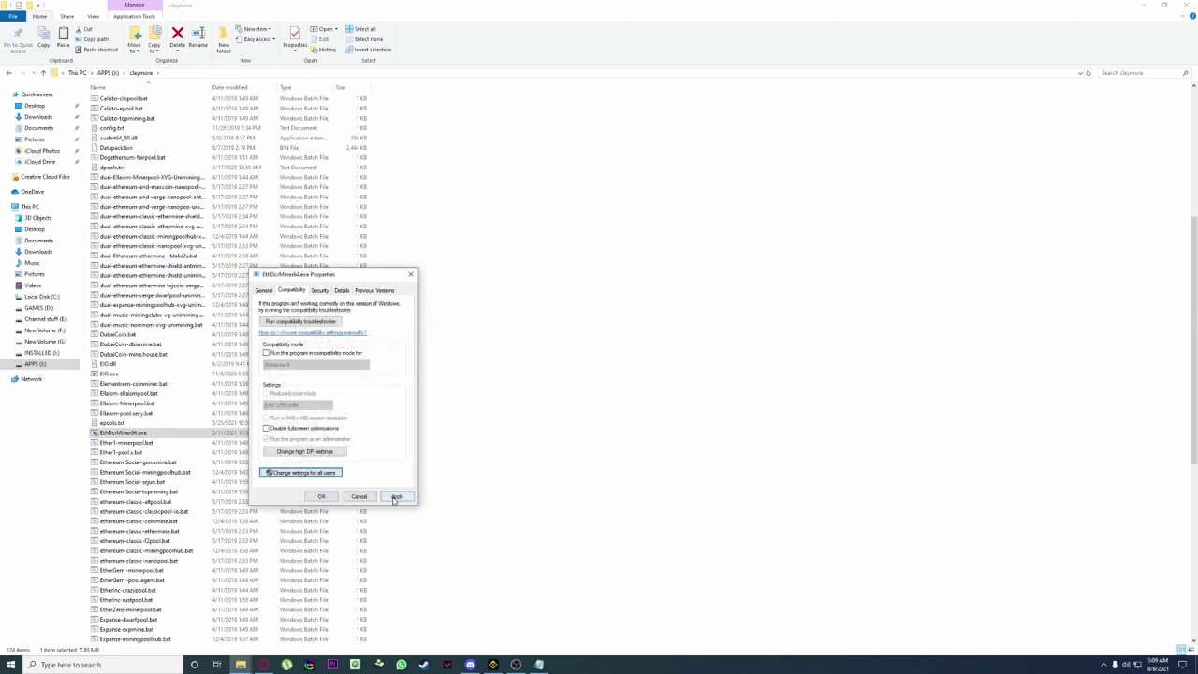
click(320, 497)
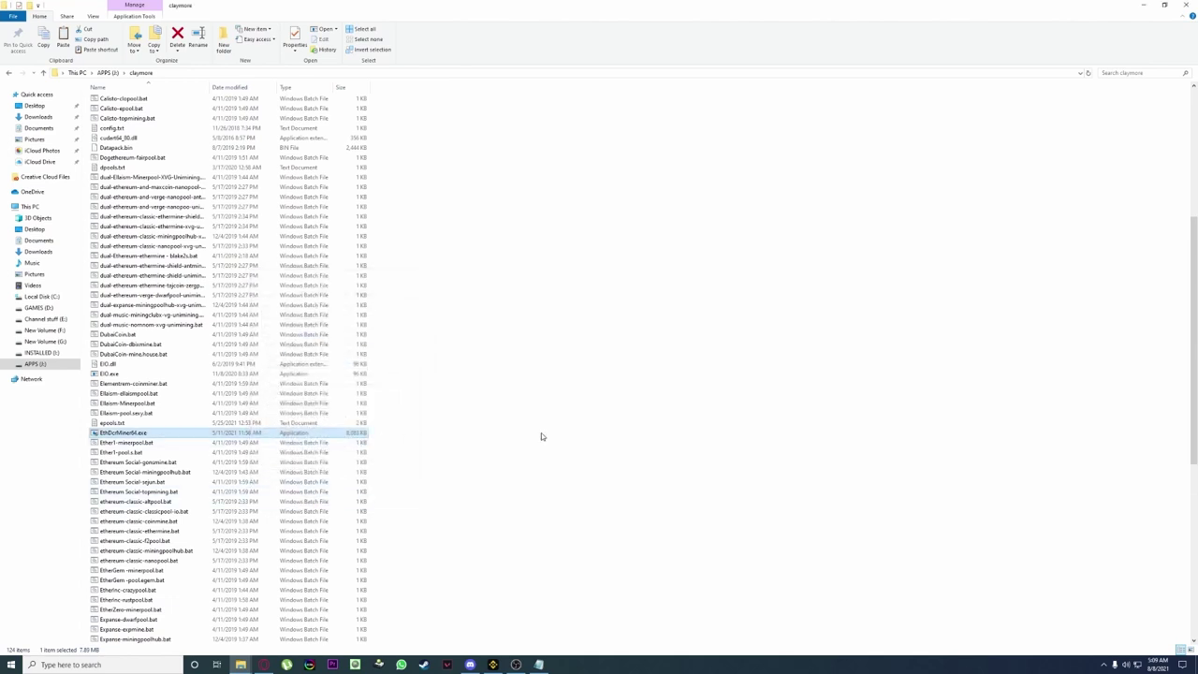
mouse_move(240, 662)
click(282, 607)
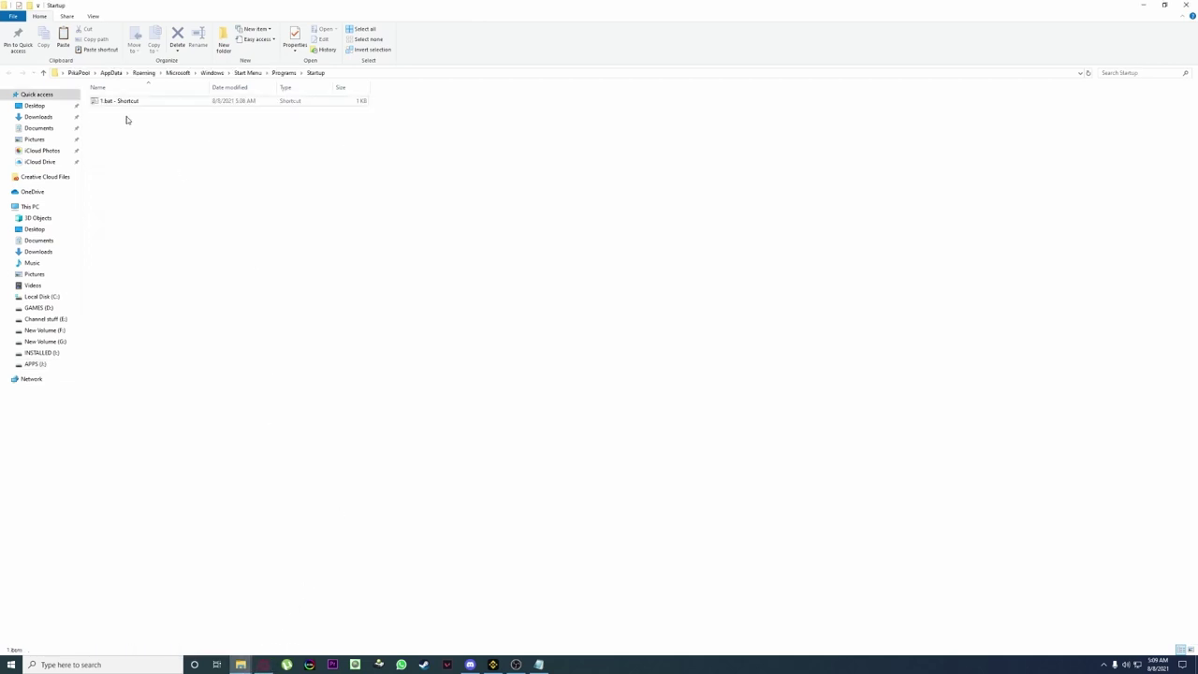
click(1142, 5)
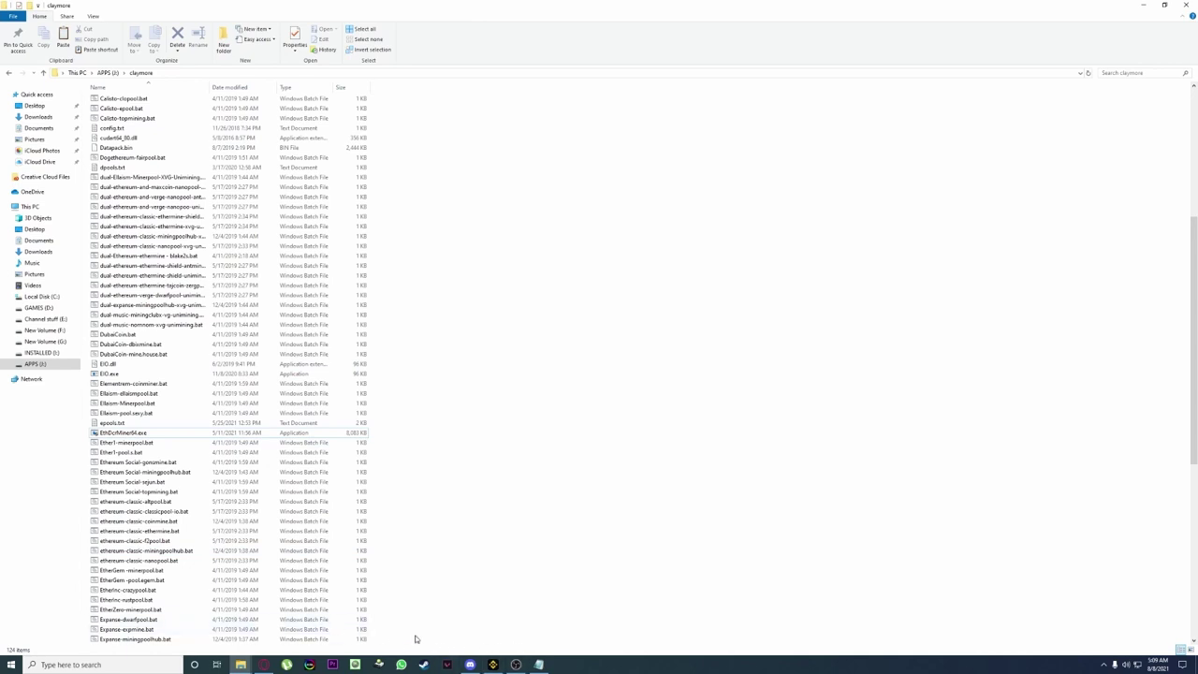
right_click(423, 664)
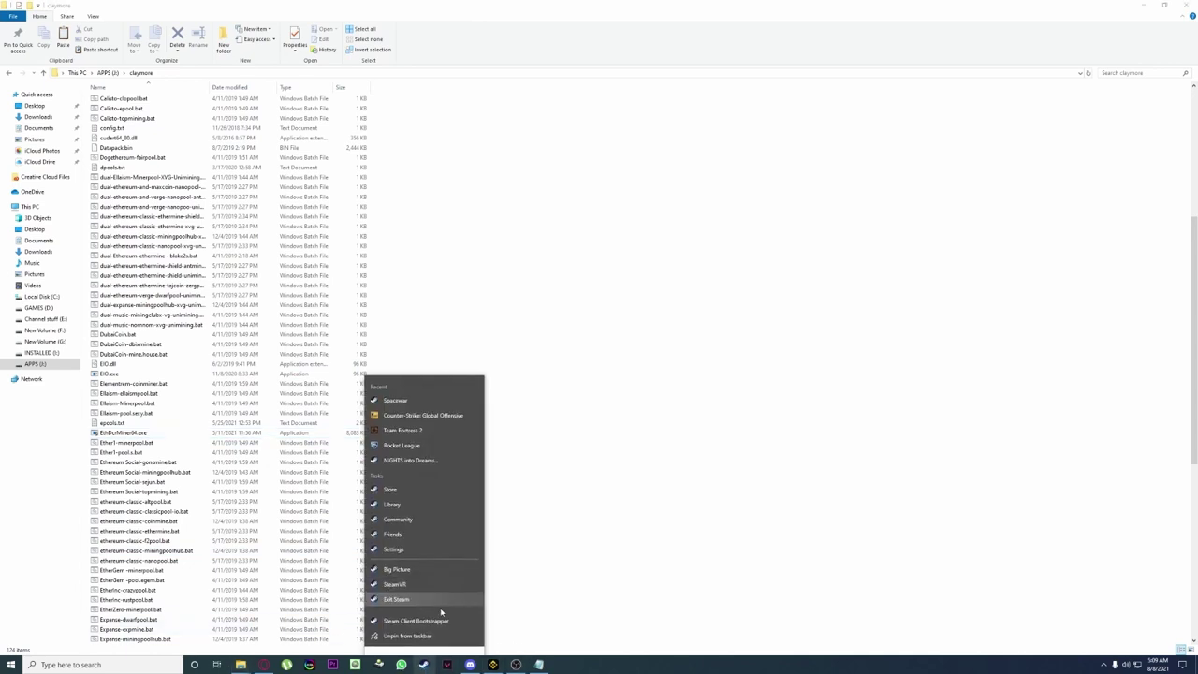
click(517, 586)
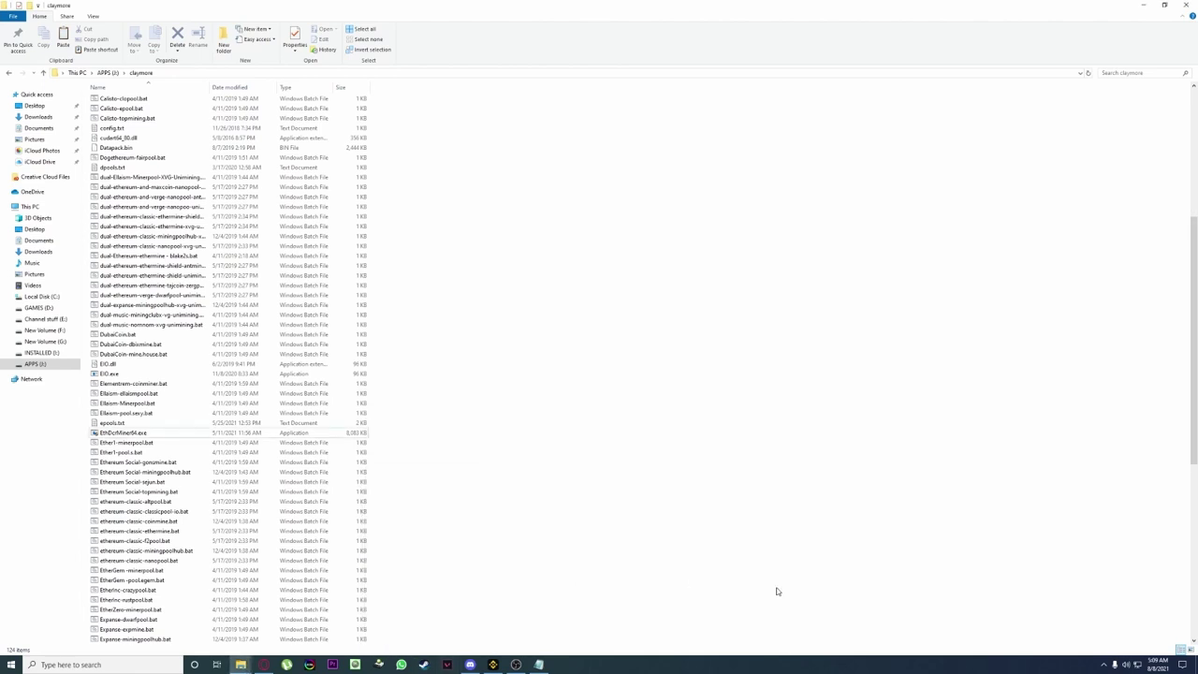
right_click(129, 433)
click(166, 449)
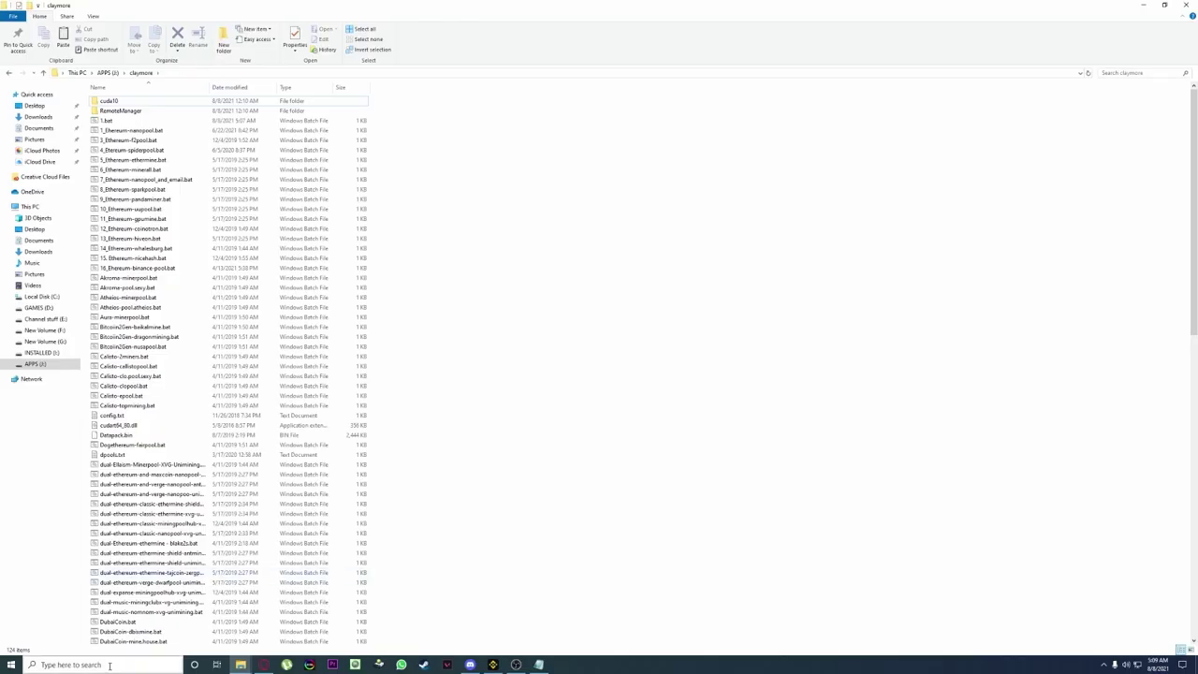
Search Windows for the User Account Control settings, lower the notification level and accept the change.
click(112, 661)
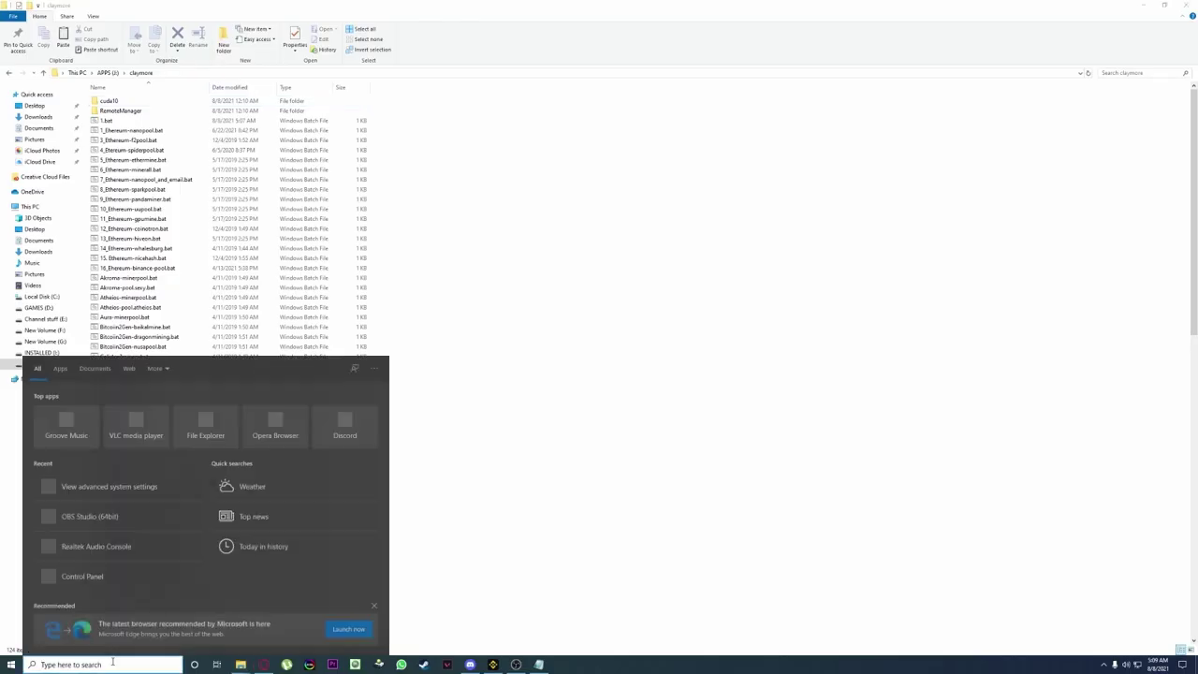
text(CHANGE)
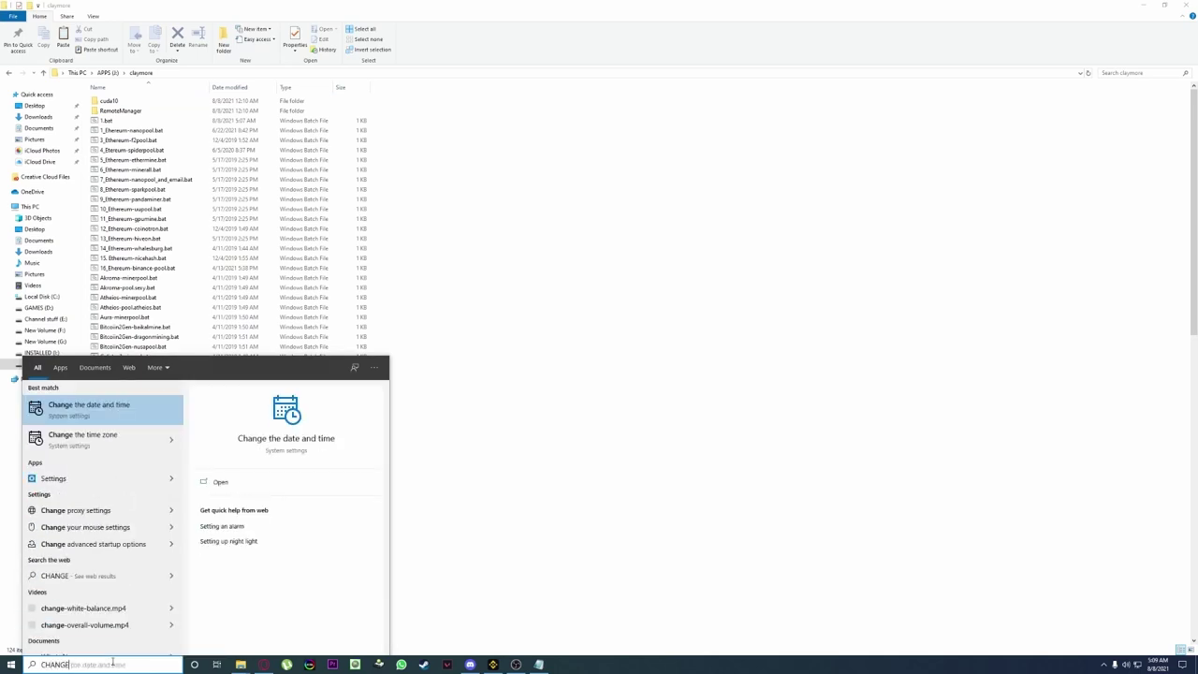
text( USER)
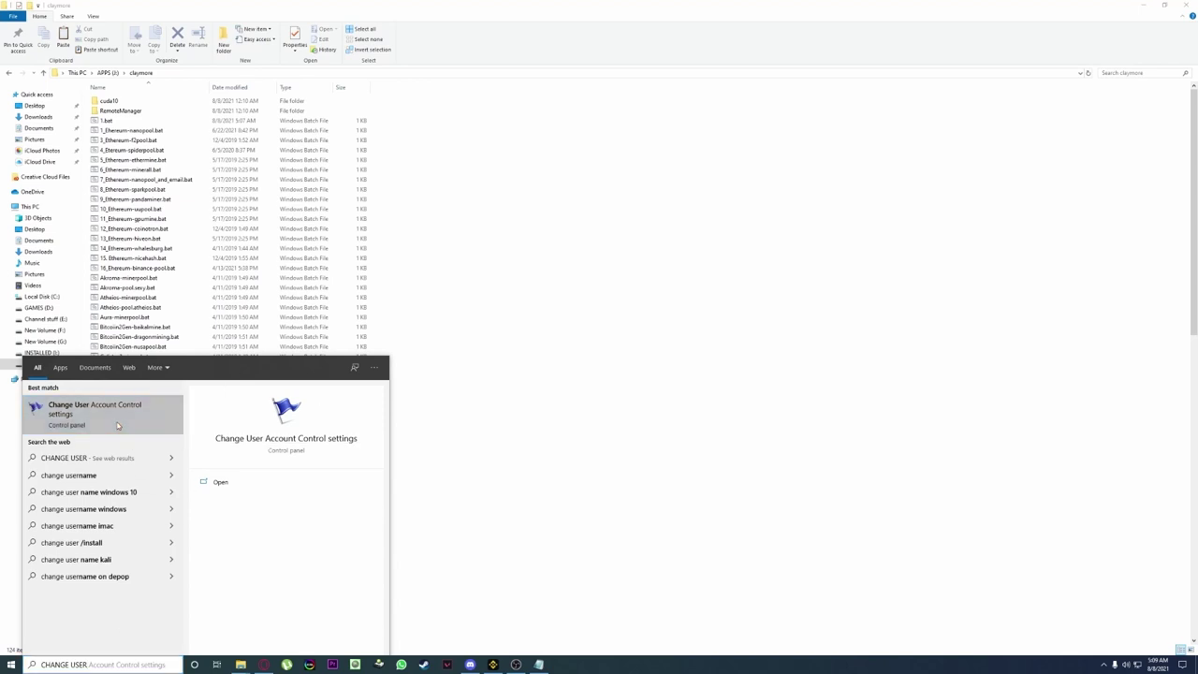
click(117, 426)
drag(491, 311, 494, 341)
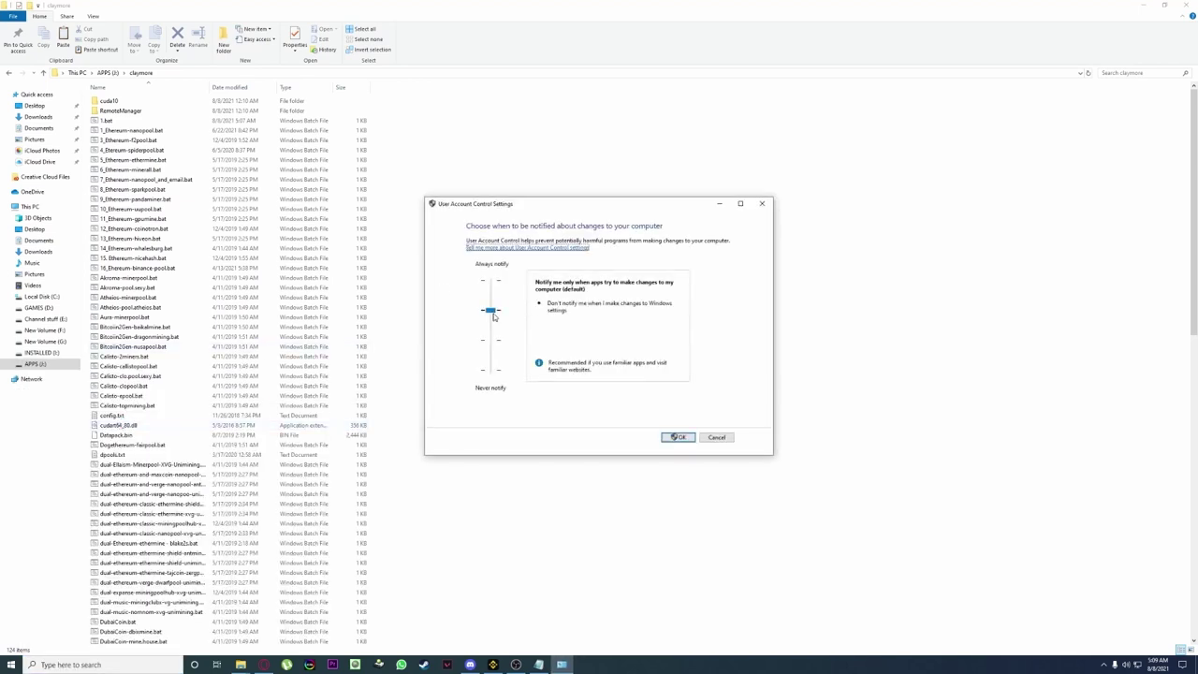
click(500, 383)
click(675, 437)
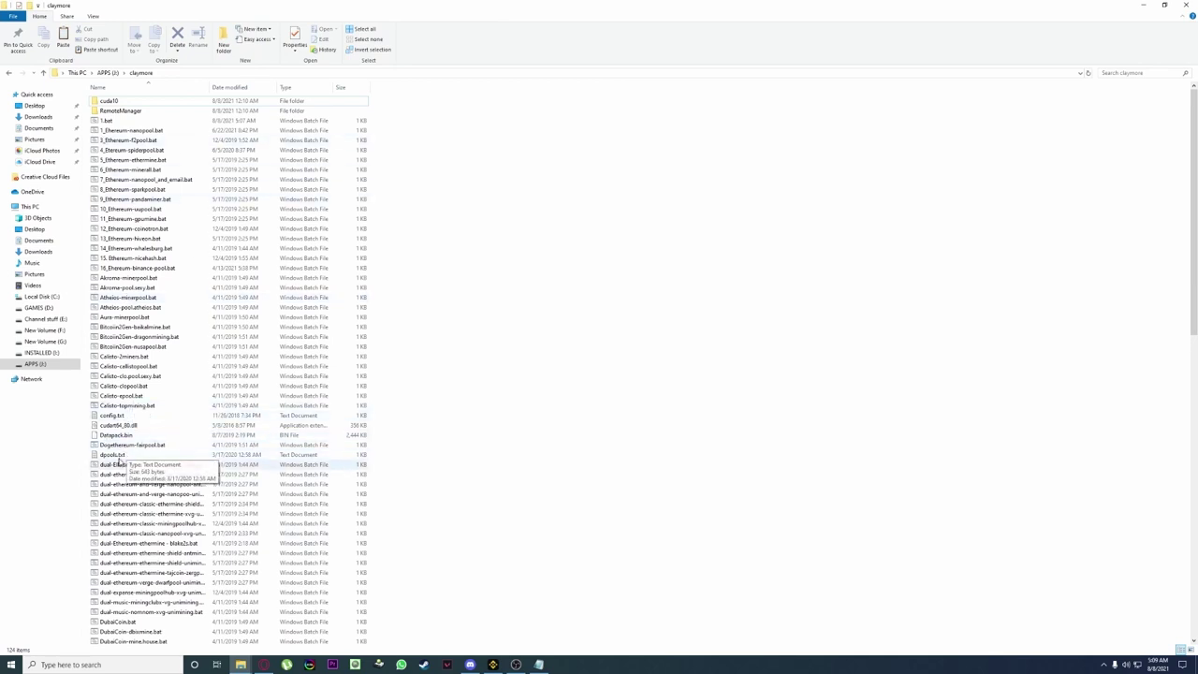
Find EthDcrMiner64.exe in the claymore folder and run it as administrator.
scroll(155, 505, down, 20)
click(140, 609)
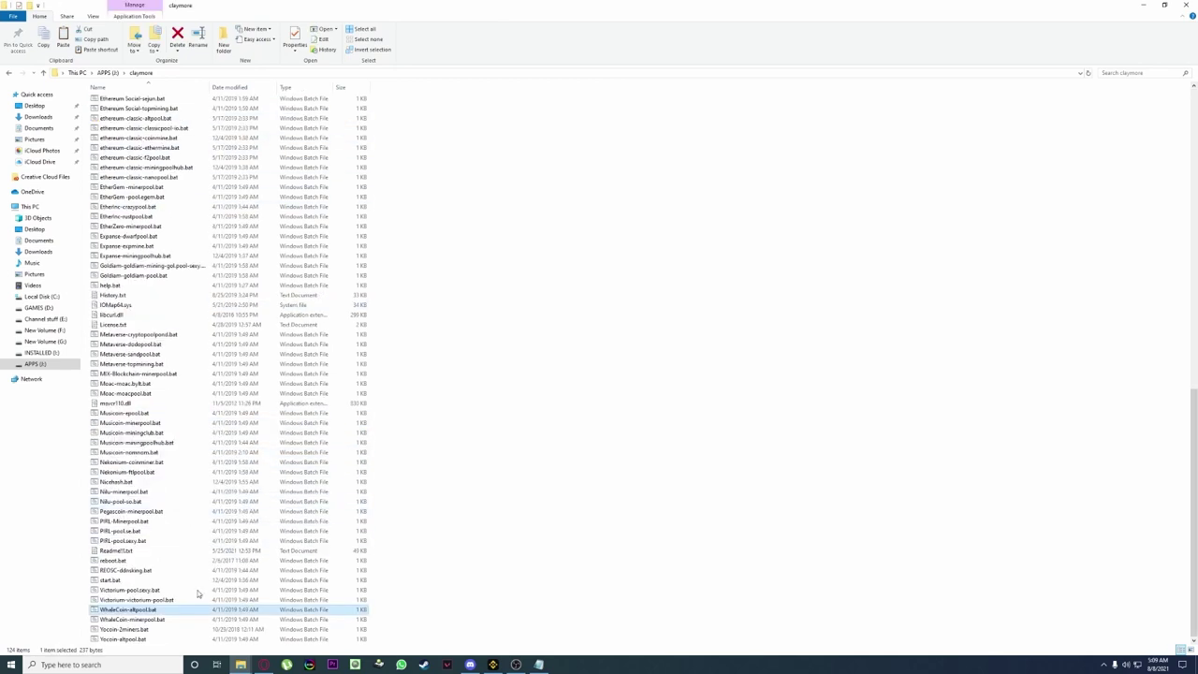
key(r)
key(e)
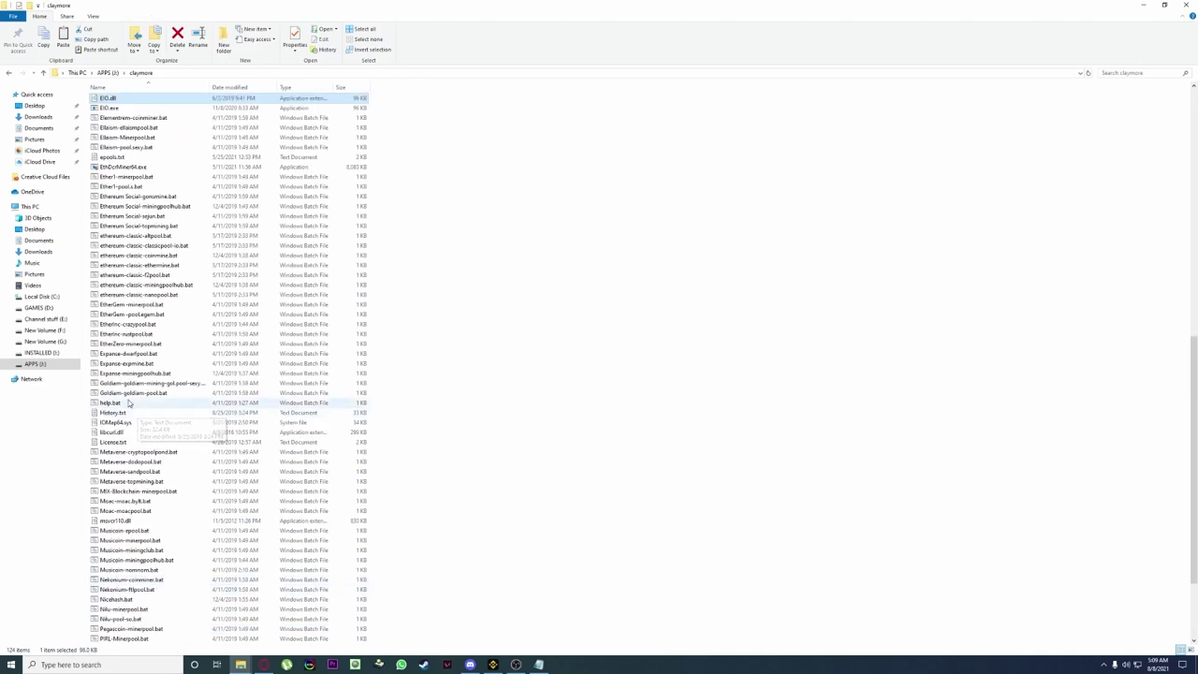
right_click(111, 165)
click(129, 171)
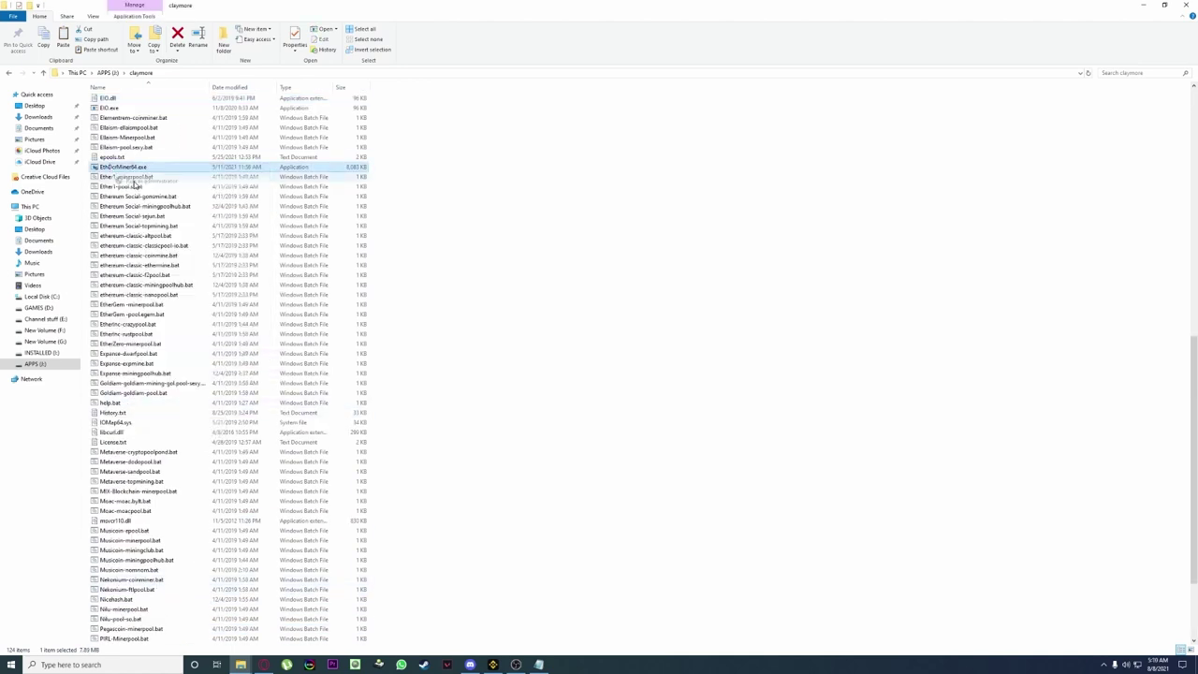
Quit the running EthDcrMiner64.exe miner, cancel its firewall access request and close the claymore folder window.
click(534, 91)
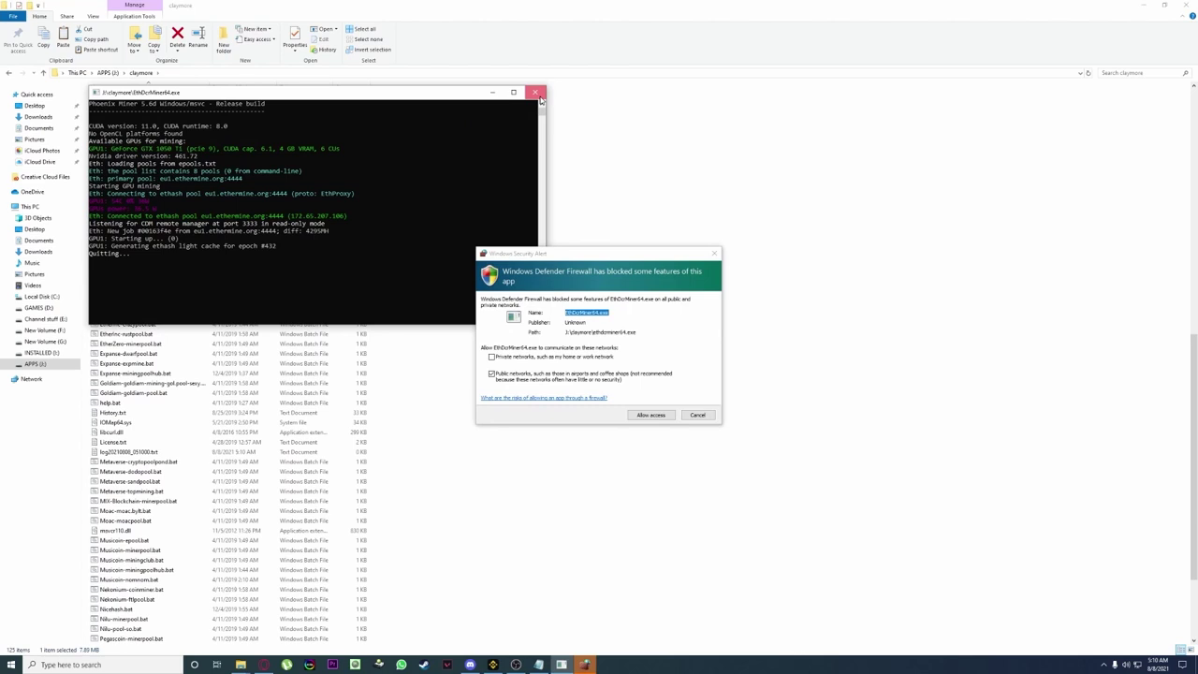
click(697, 414)
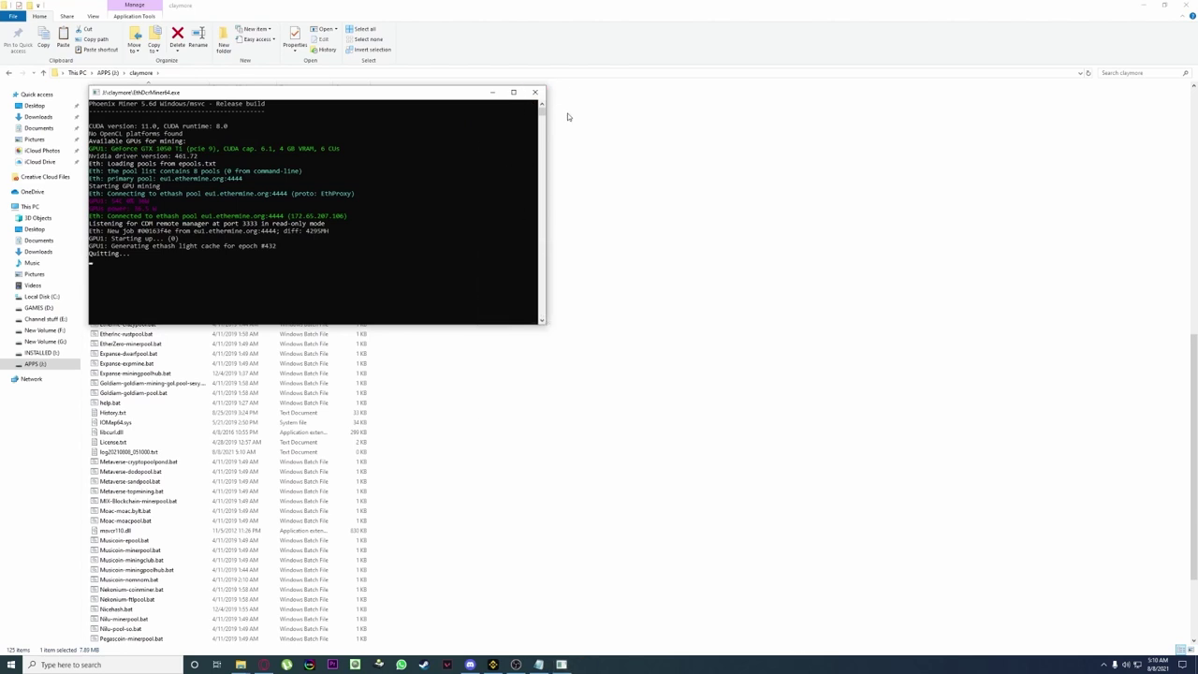
click(535, 93)
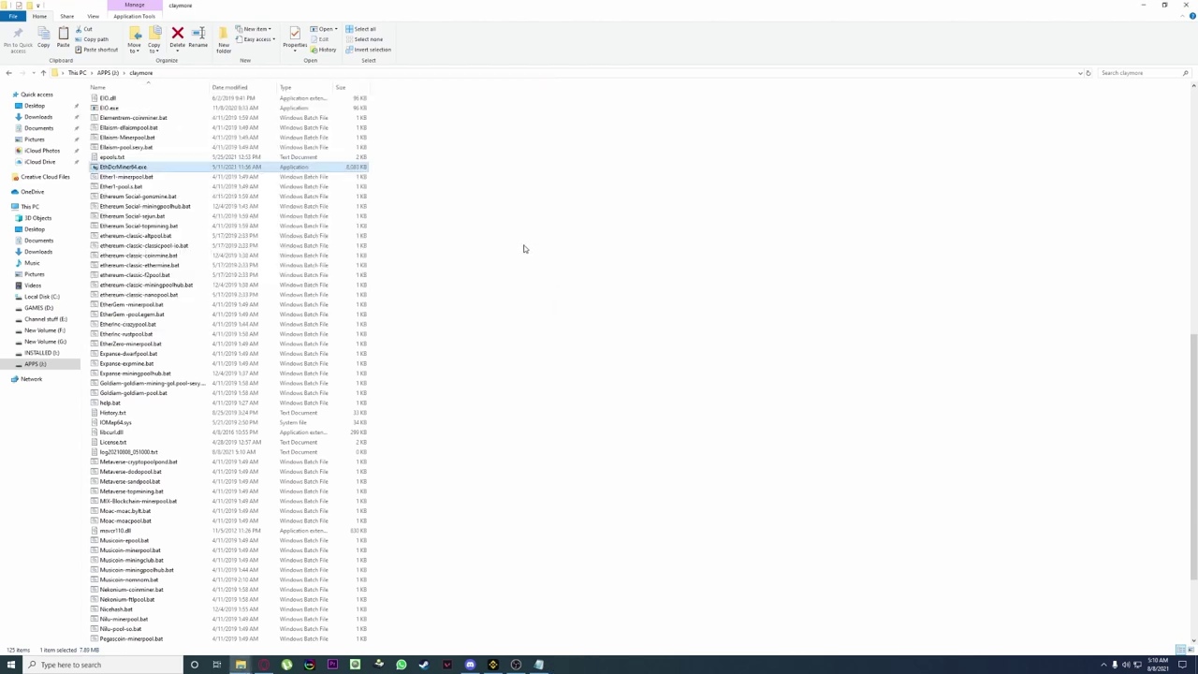
right_click(565, 299)
click(597, 335)
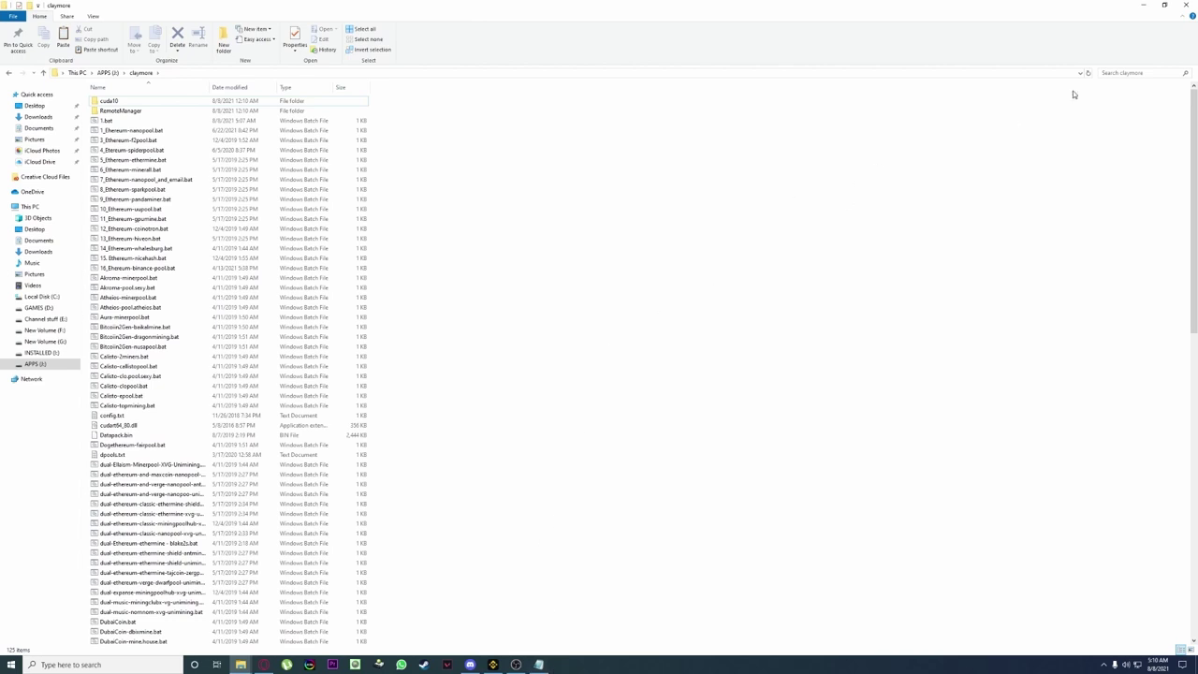
click(1186, 5)
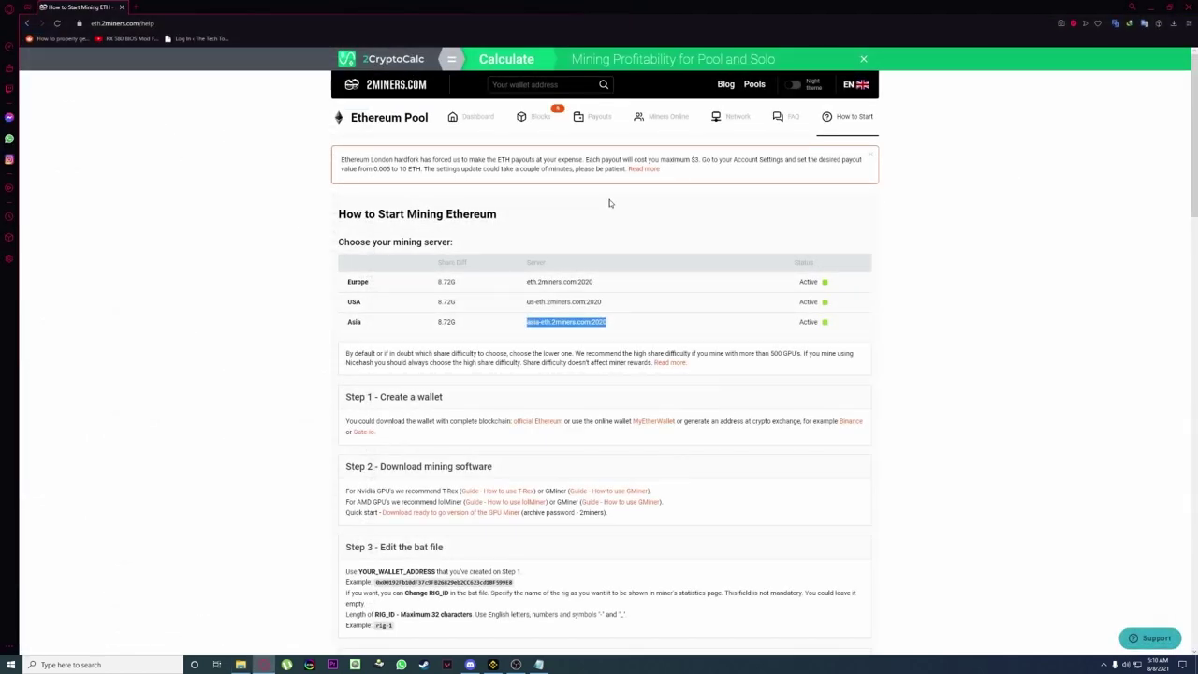
Switch to Binance and copy the ETH (ERC20) deposit address, then return to the browser.
click(964, 292)
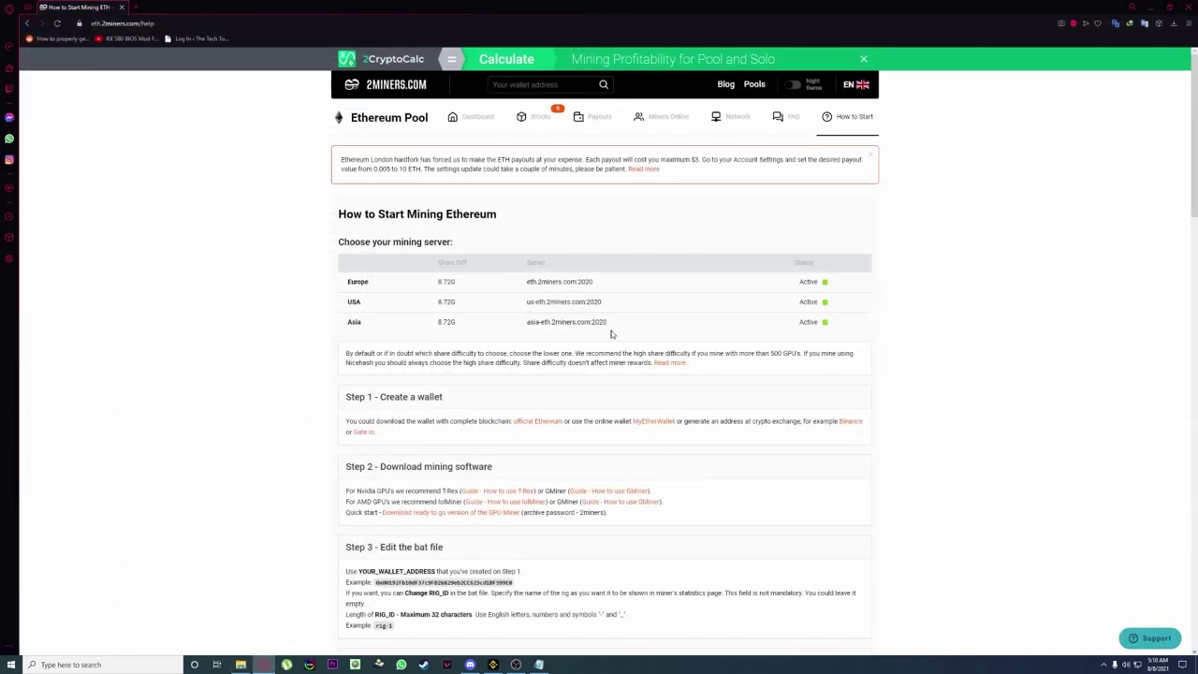
click(493, 664)
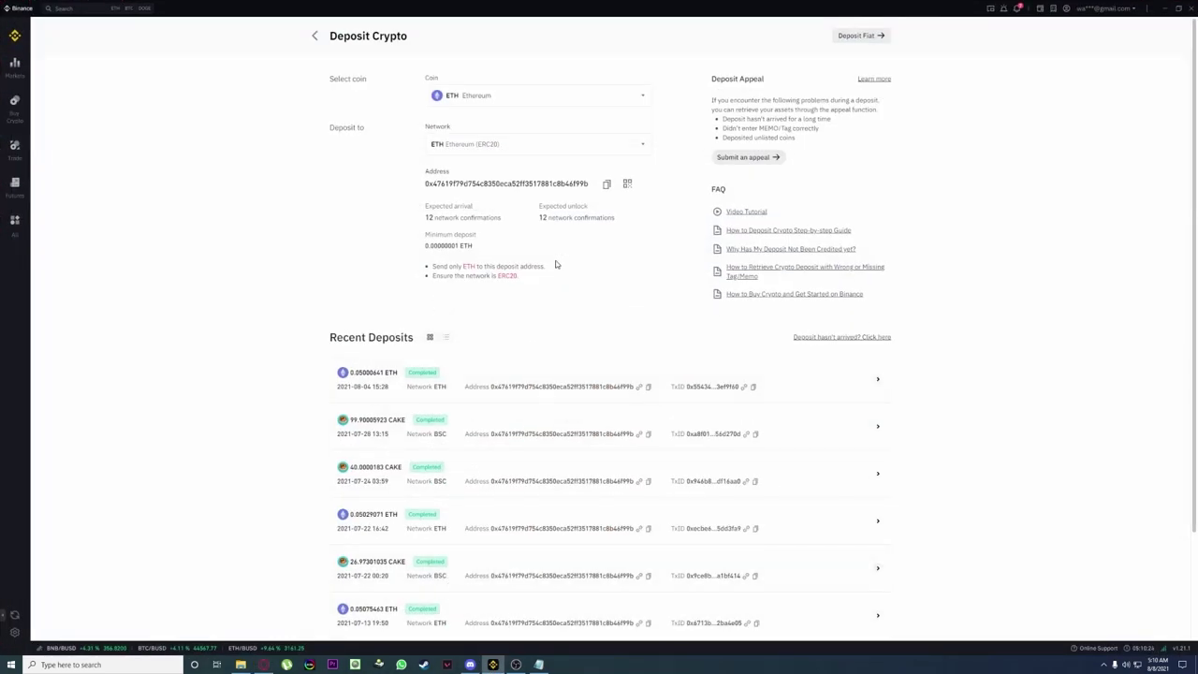
click(606, 184)
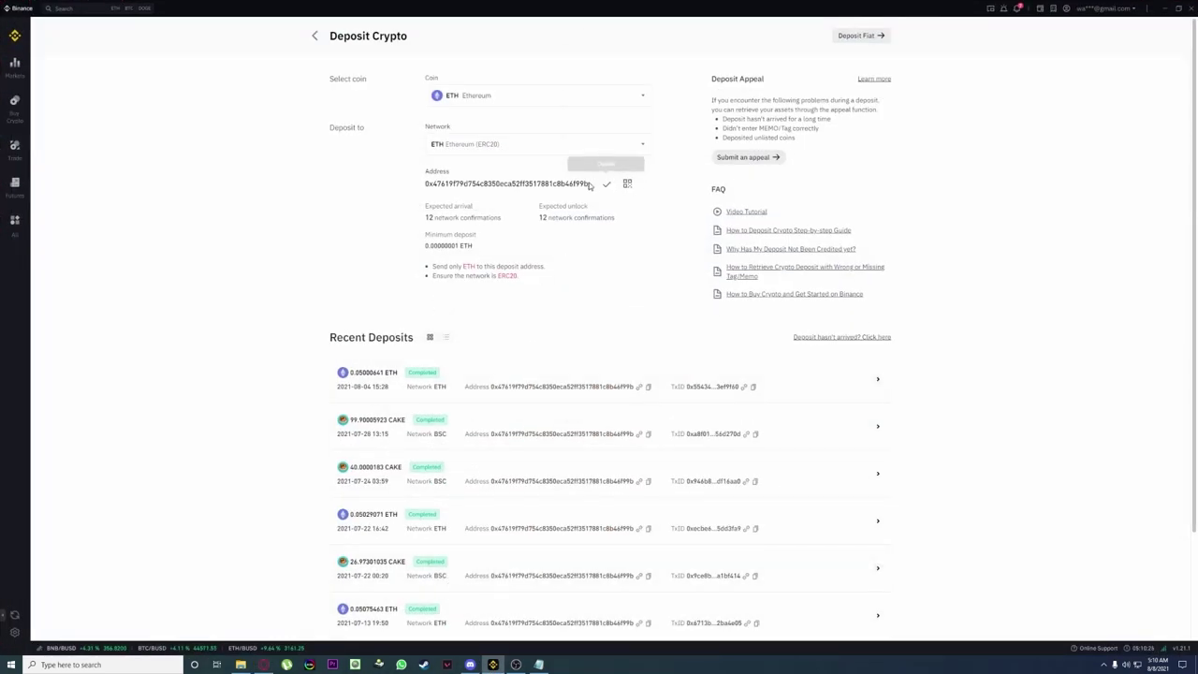
click(1166, 9)
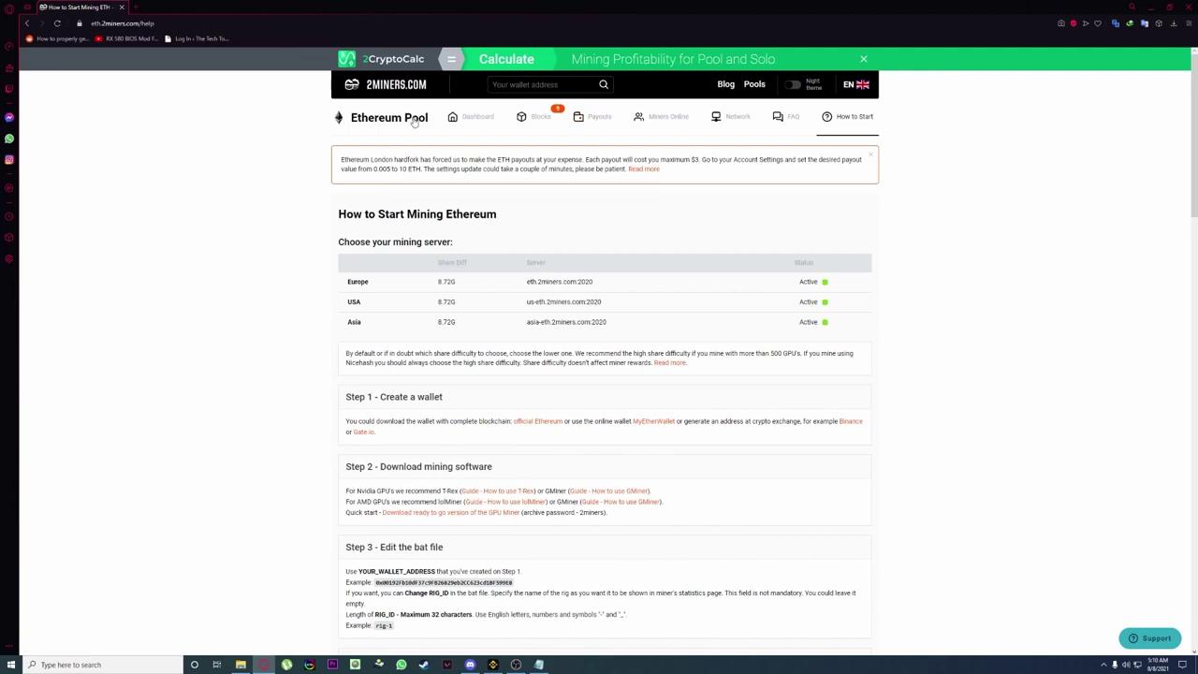
Open 2miners.com and look up the miner statistics for the copied wallet address.
click(122, 23)
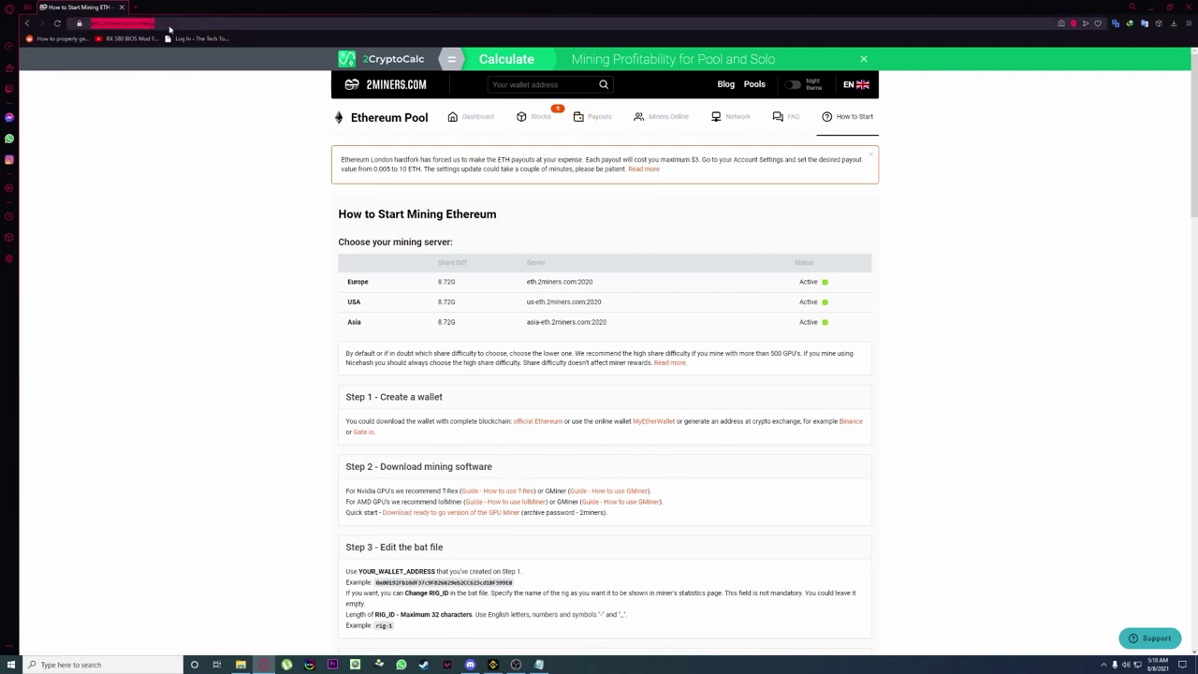
text(2MINERs.com/)
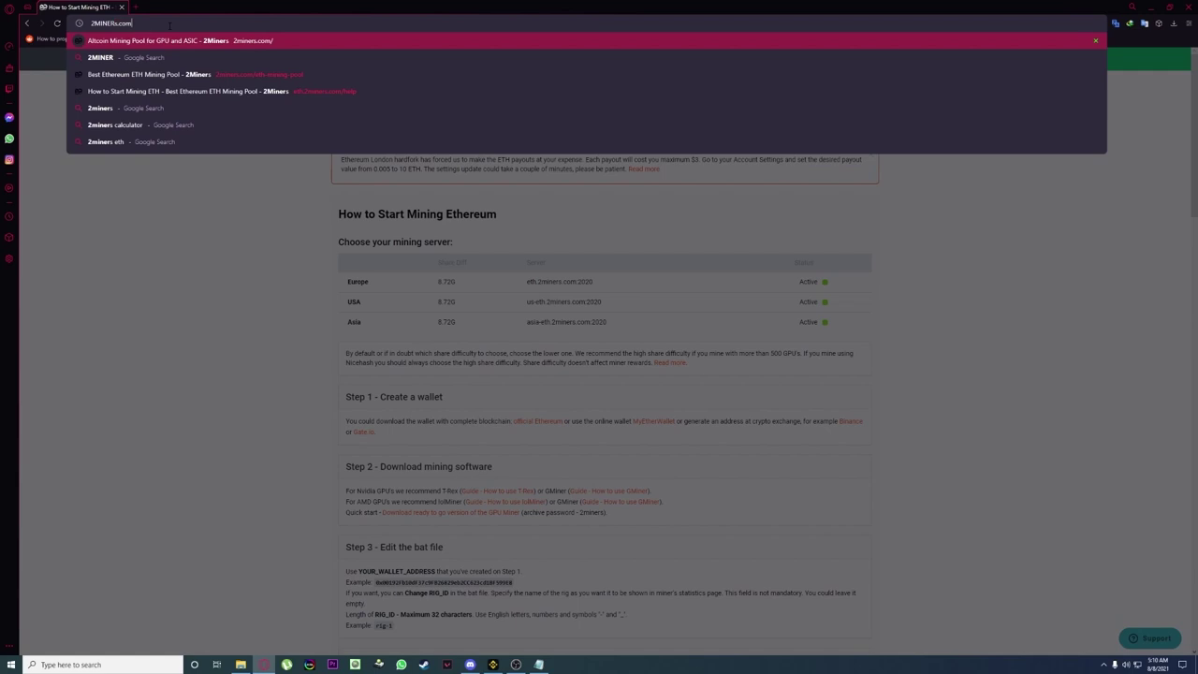
key(Return)
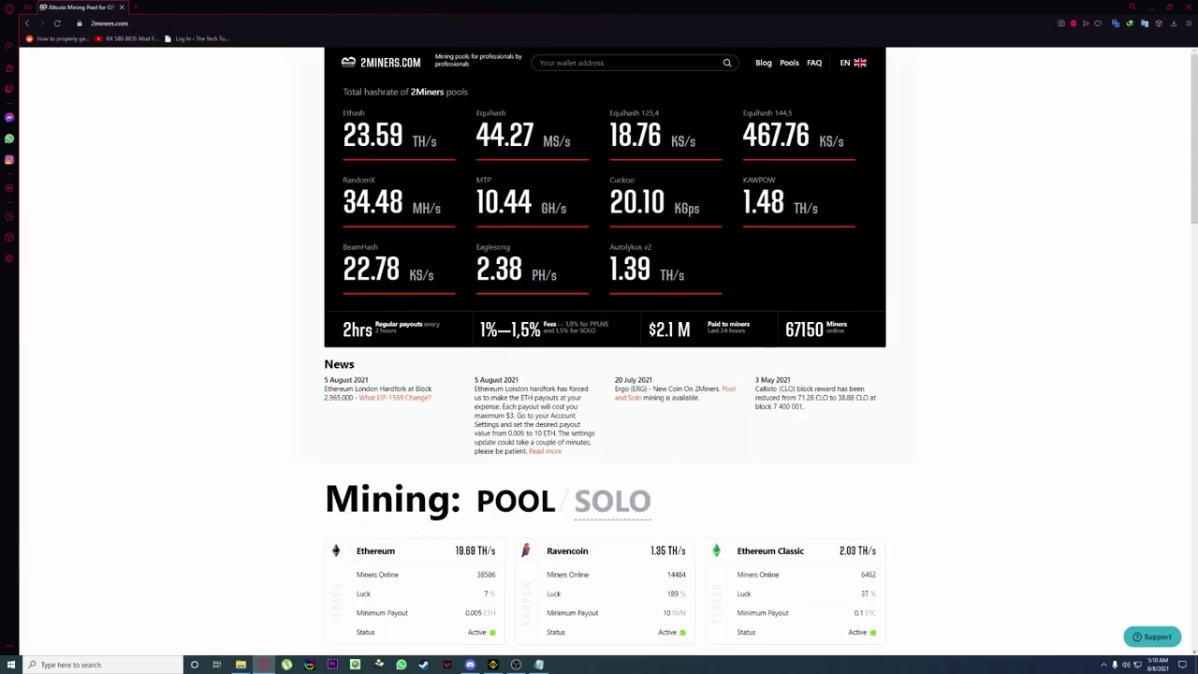
right_click(582, 62)
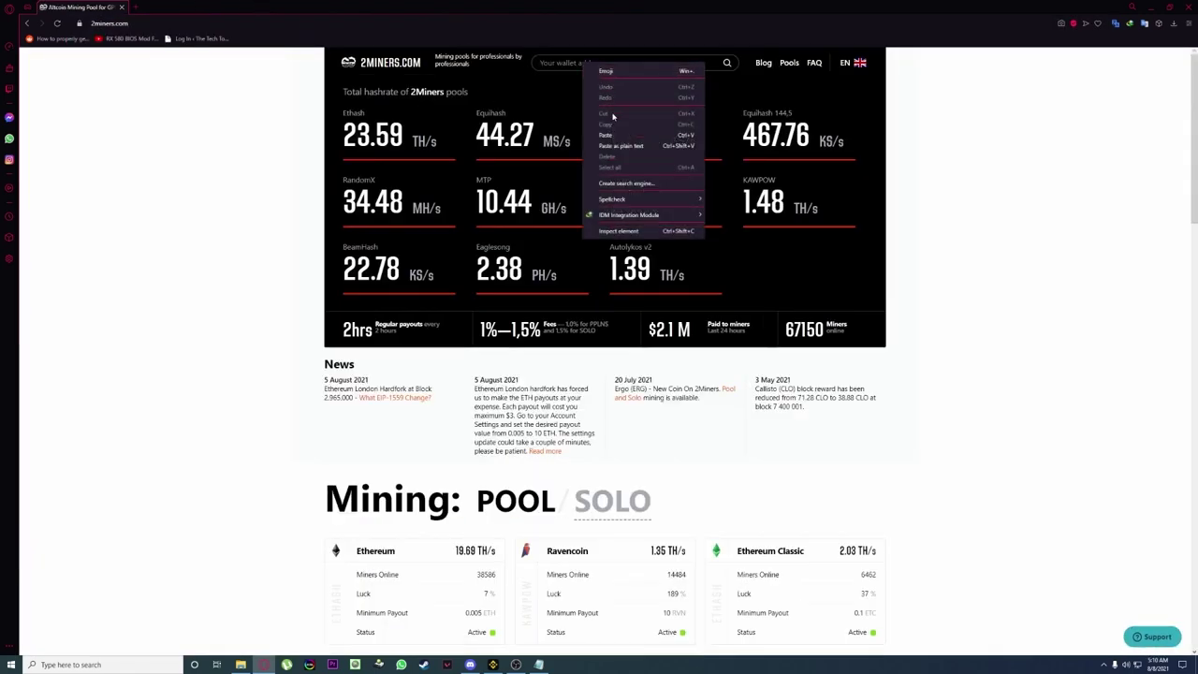
click(617, 136)
click(726, 63)
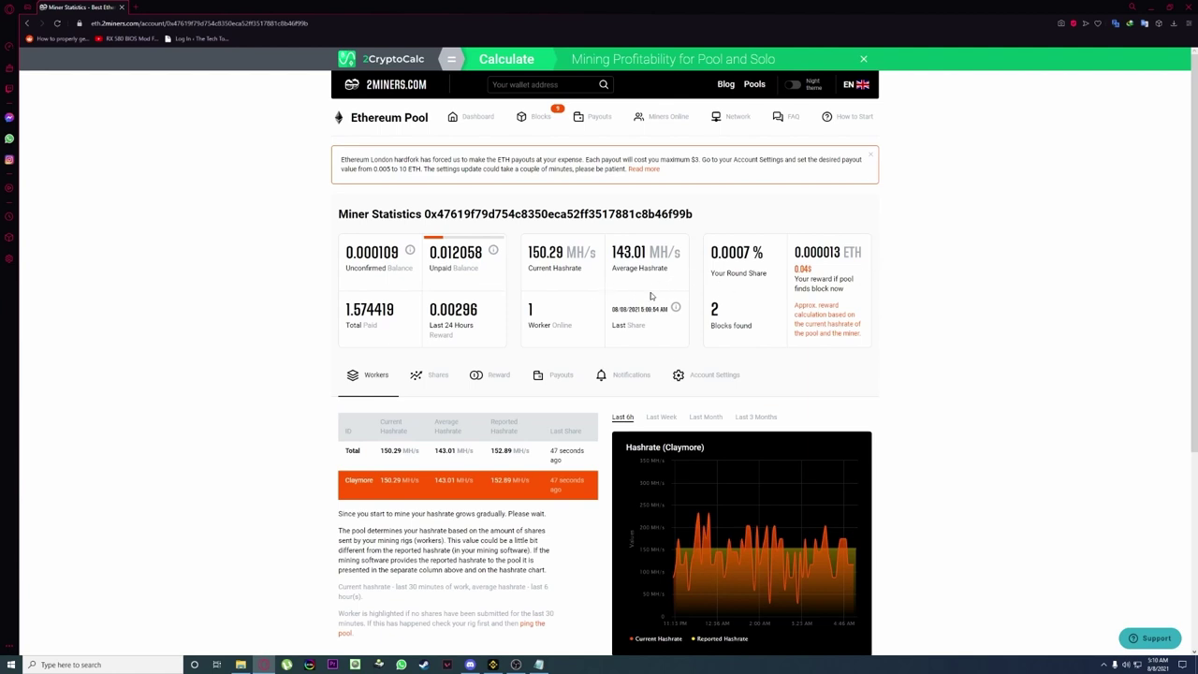
Examine the worker IP address and payout value fields in the miner's account settings on 2Miners.
click(702, 380)
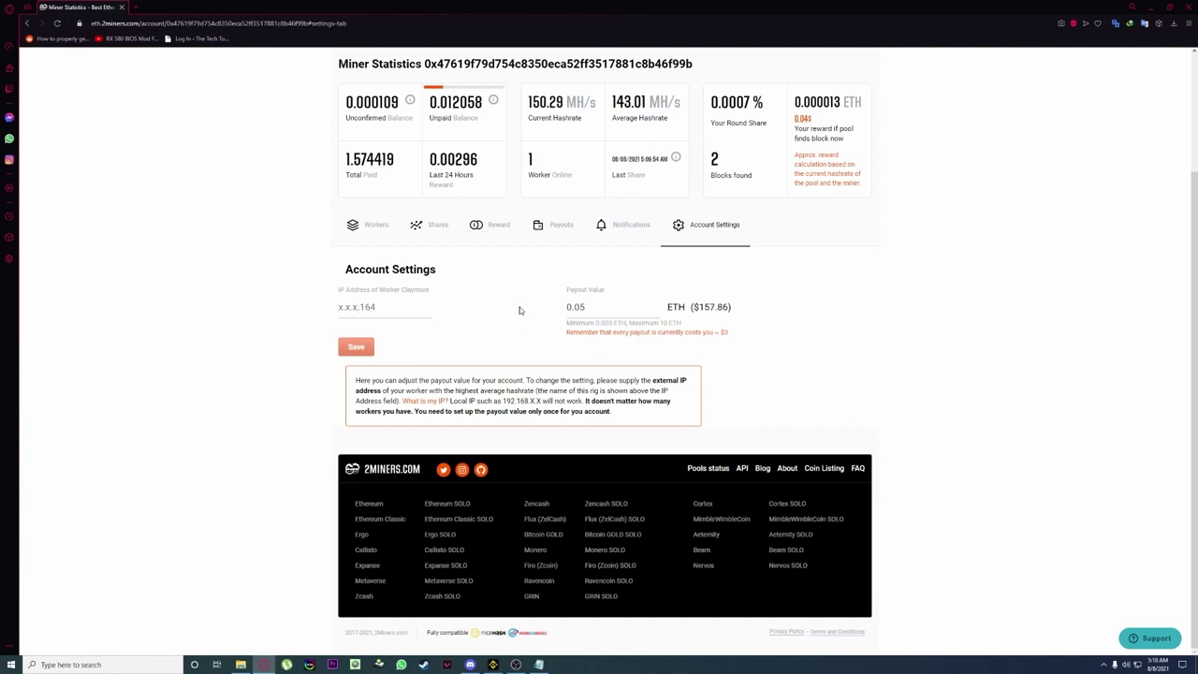
click(566, 290)
click(598, 306)
click(493, 663)
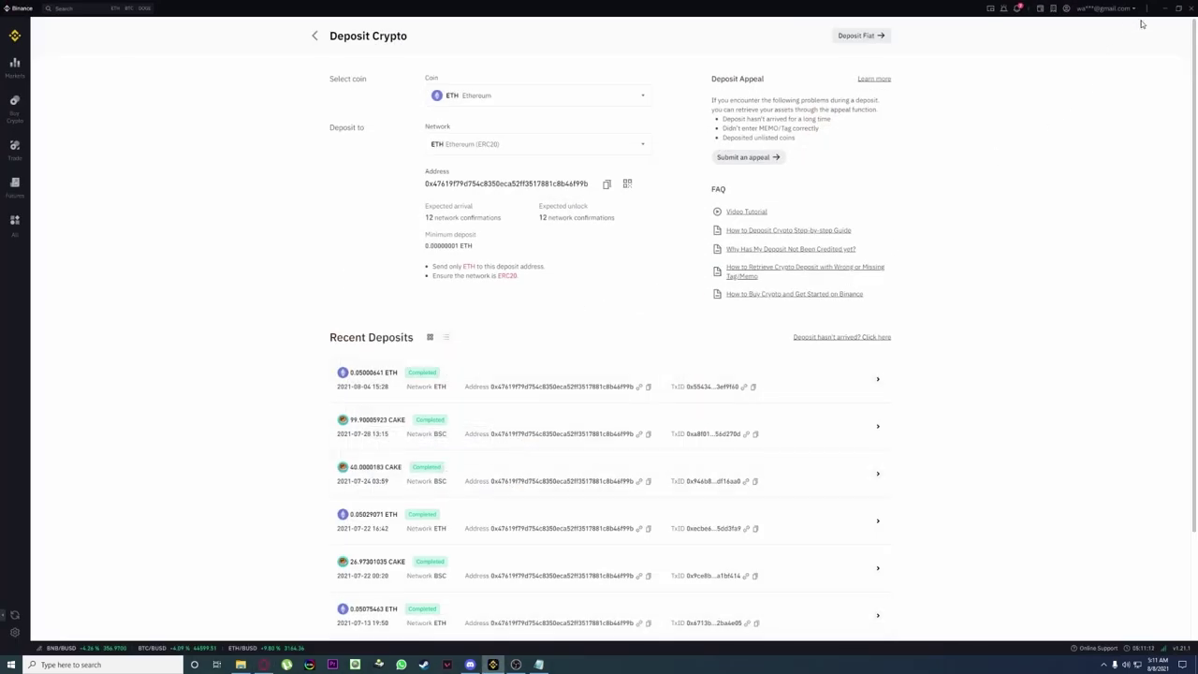
key(alt+Tab)
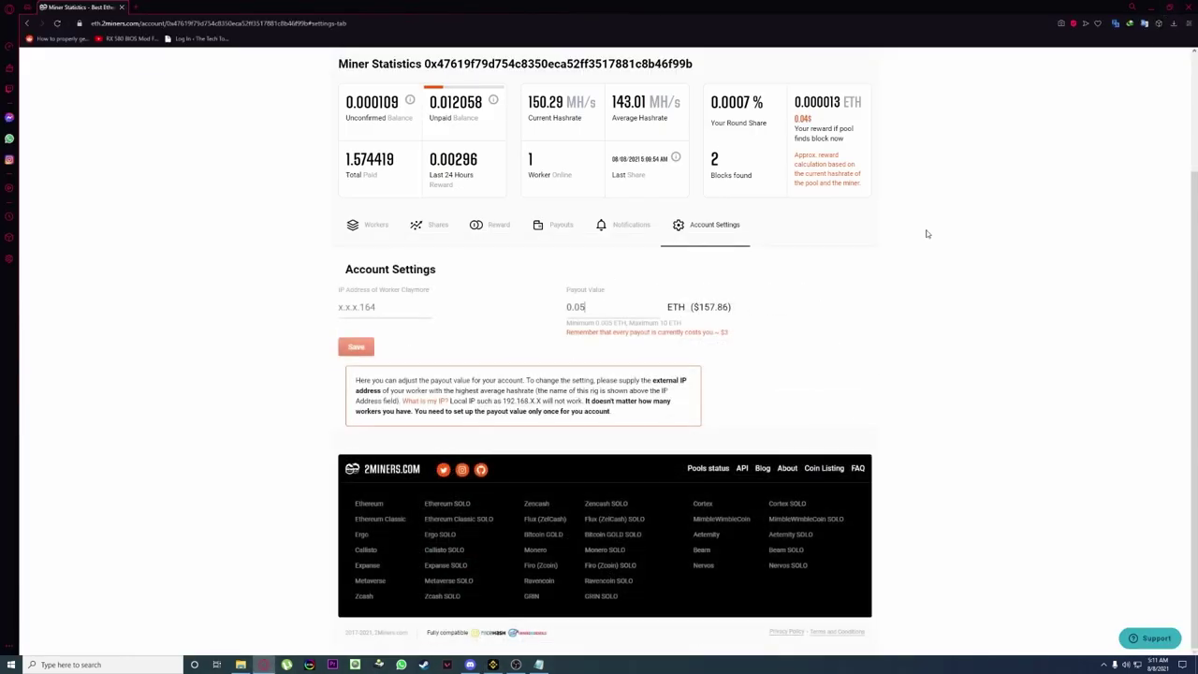
click(582, 302)
Look up the external IP address on myip.com in a new tab and return to the 2Miners account settings.
key(ctrl+t)
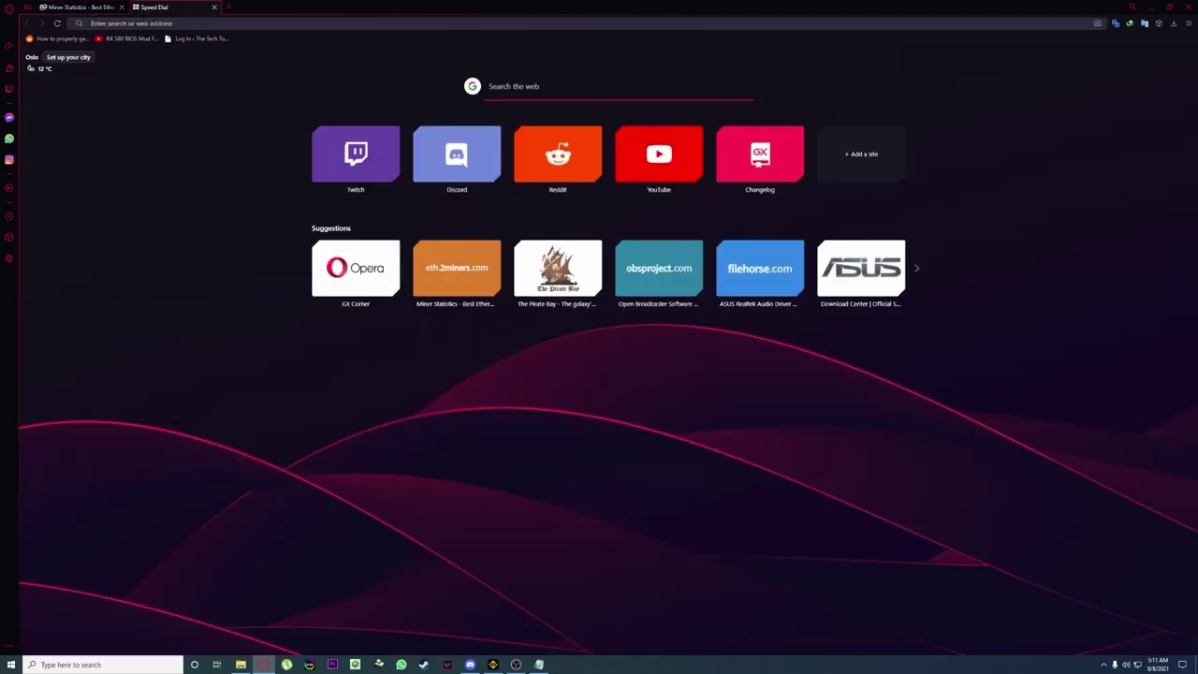
text(myip)
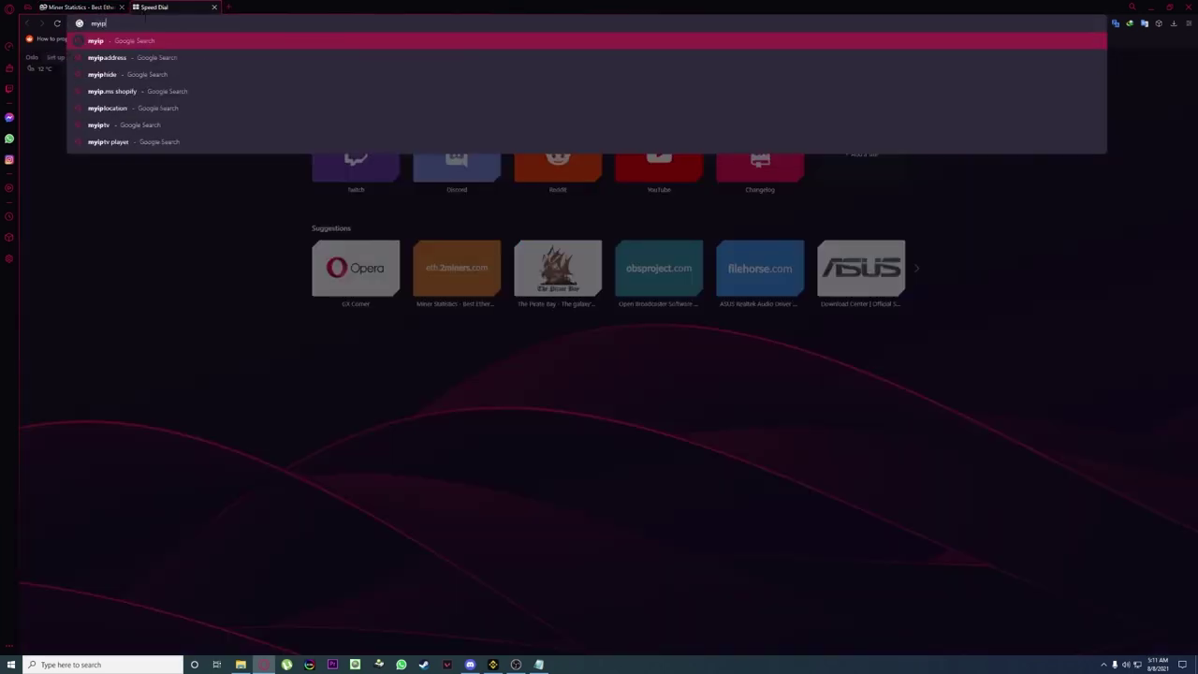
text(.com/)
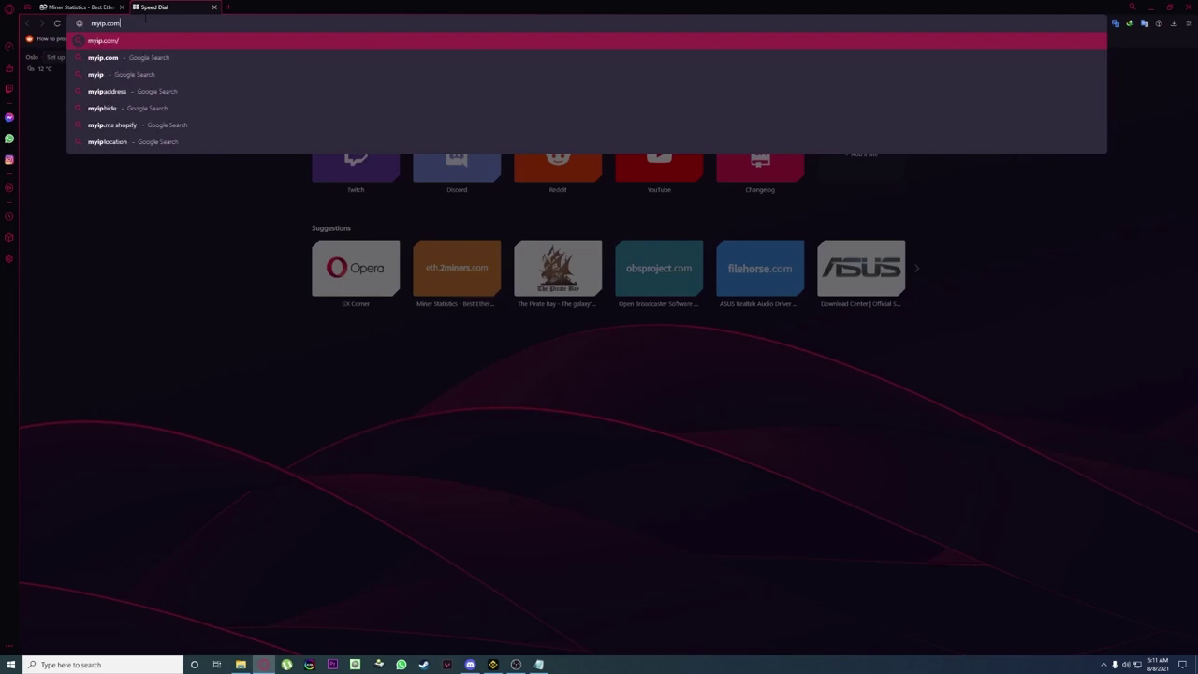
key(Return)
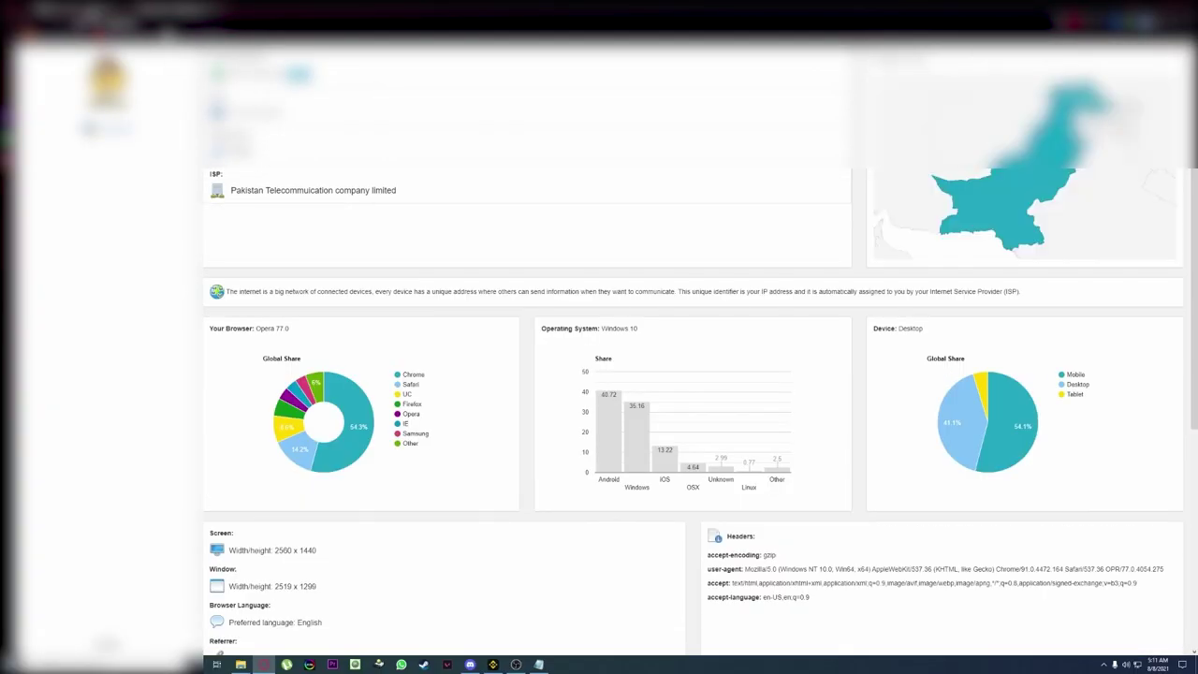
click(135, 11)
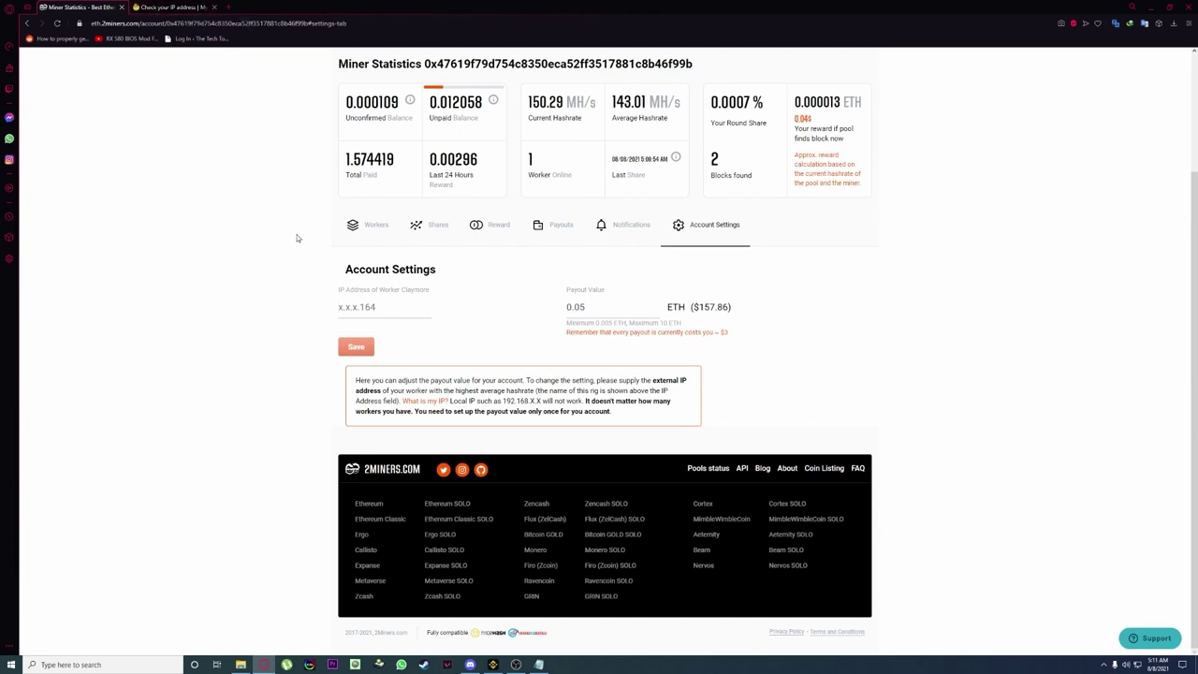
right_click(356, 307)
click(655, 322)
scroll(224, 304, up, 2)
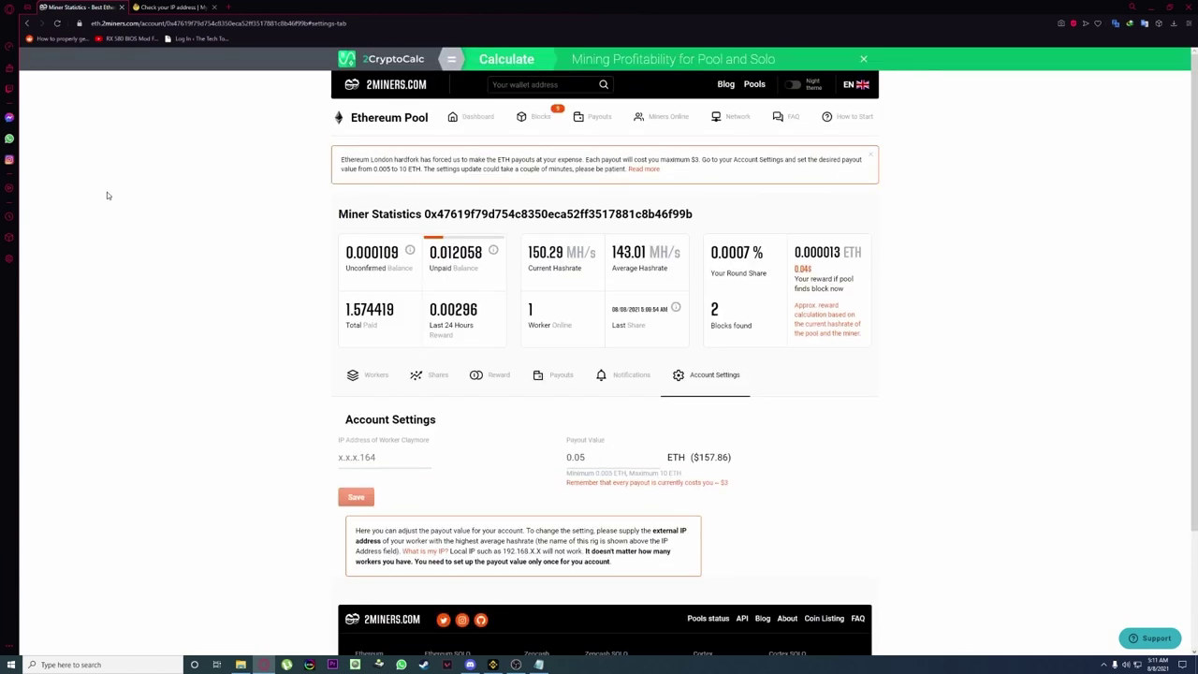
Close the 2Miners and IP lookup pages, minimize the browser and refresh the desktop.
click(121, 7)
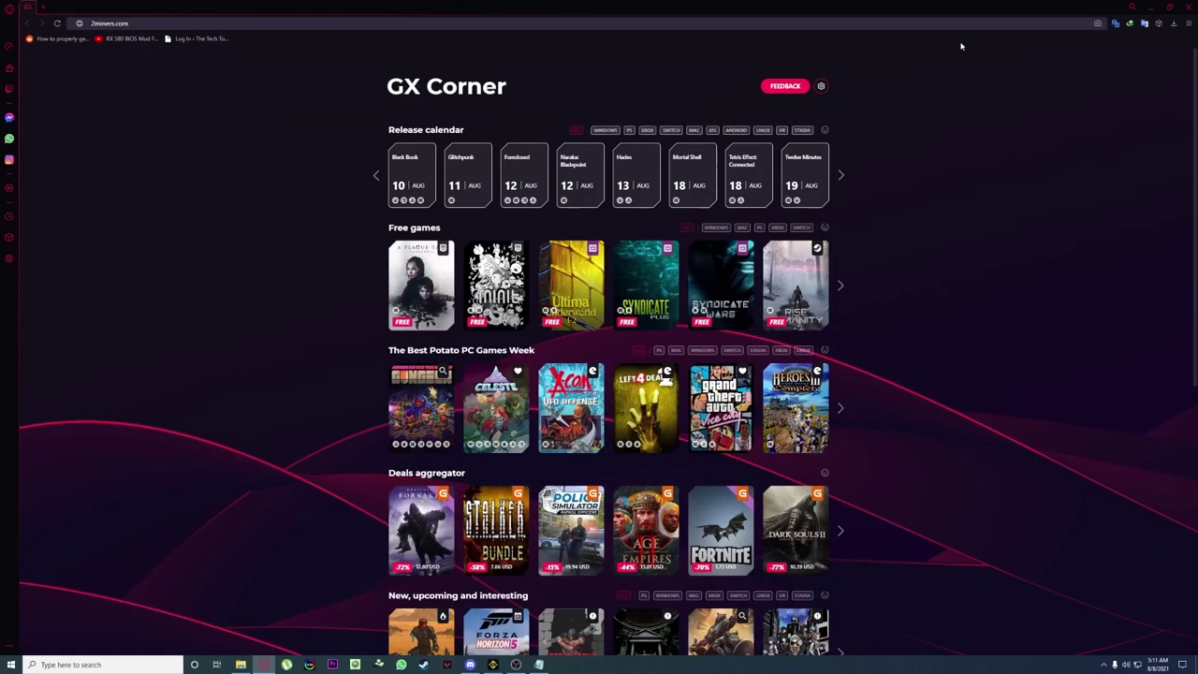
click(1149, 7)
right_click(756, 168)
click(777, 193)
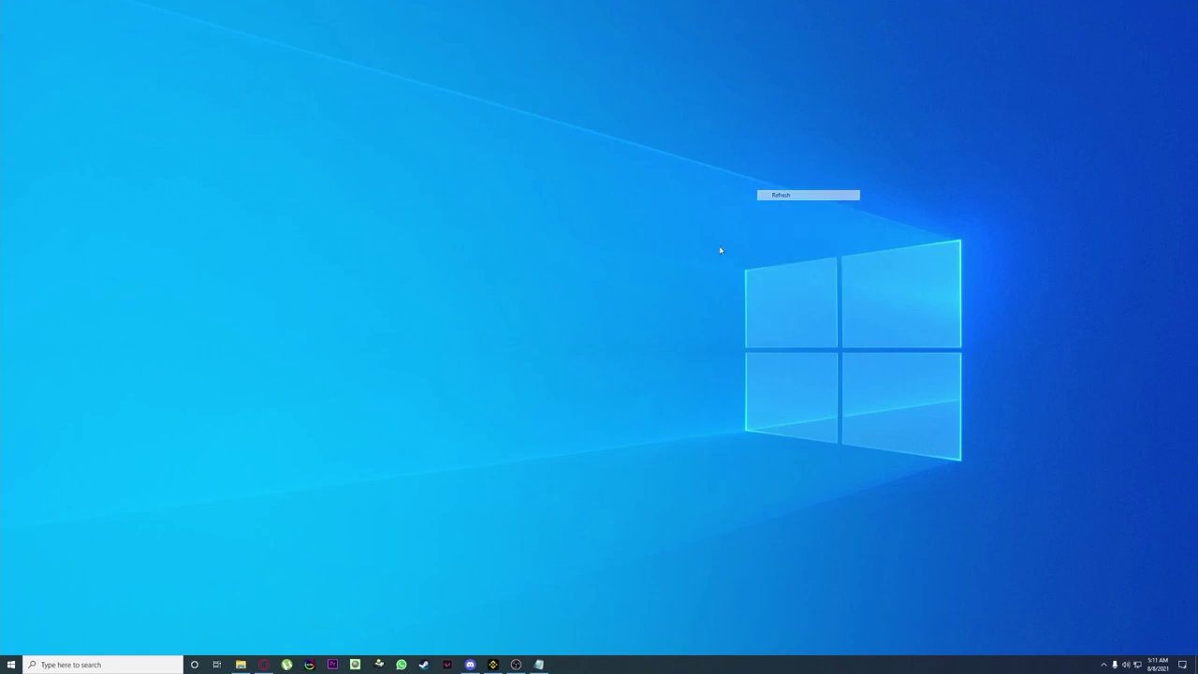
click(539, 664)
click(515, 664)
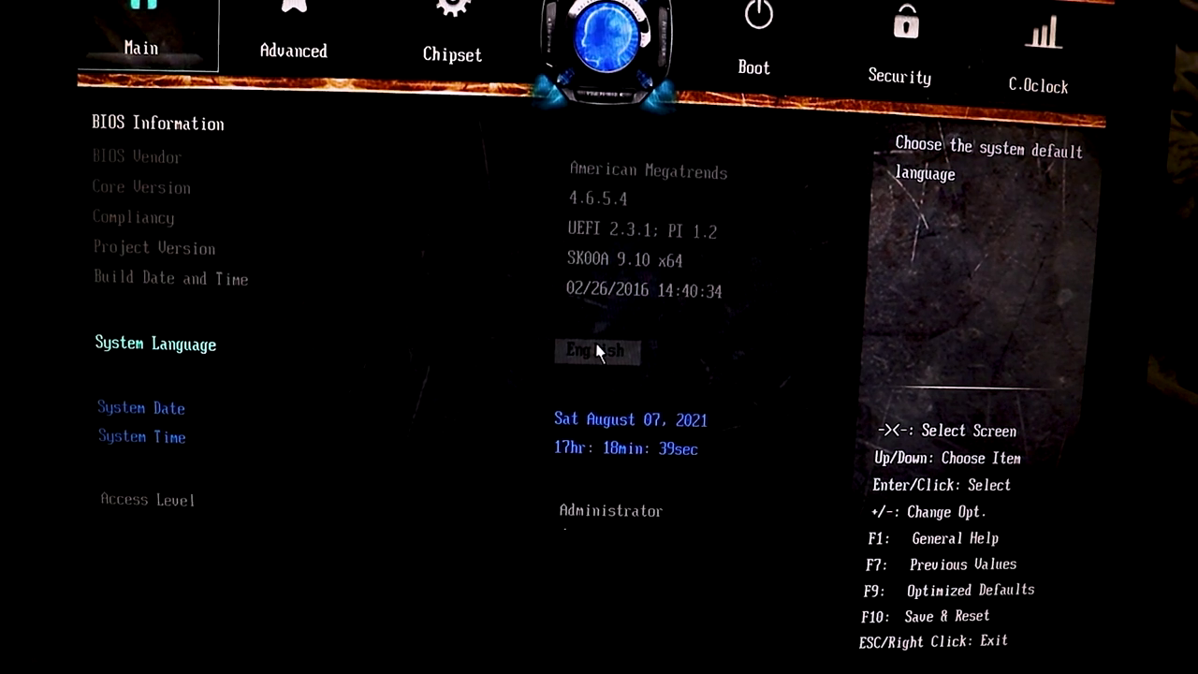
Set AC Power Loss to Power On in the BIOS's Advanced Power Management settings.
key(Right)
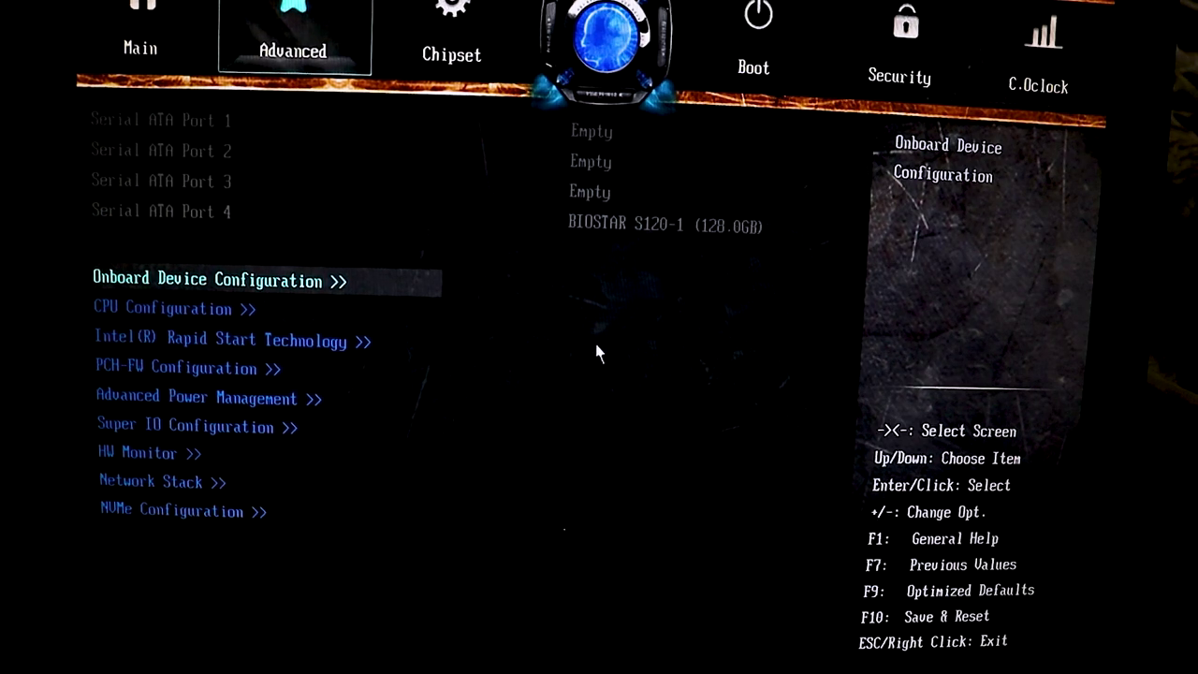
key(Down)
key(Down)
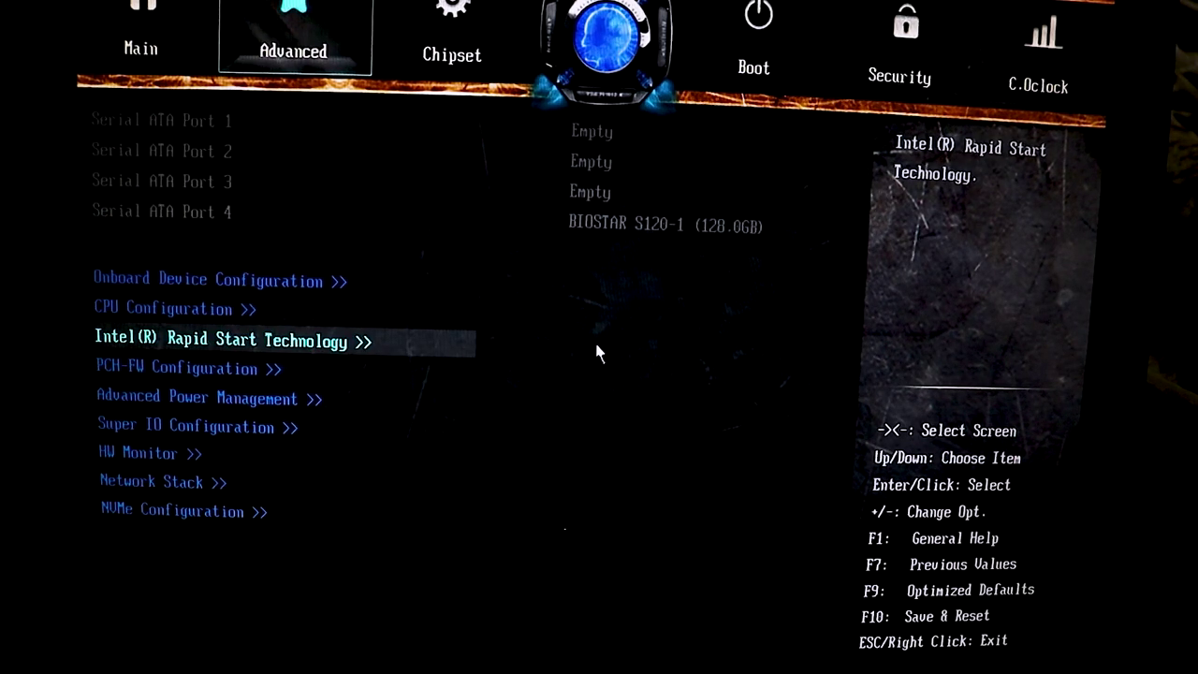
key(Down)
key(Down)
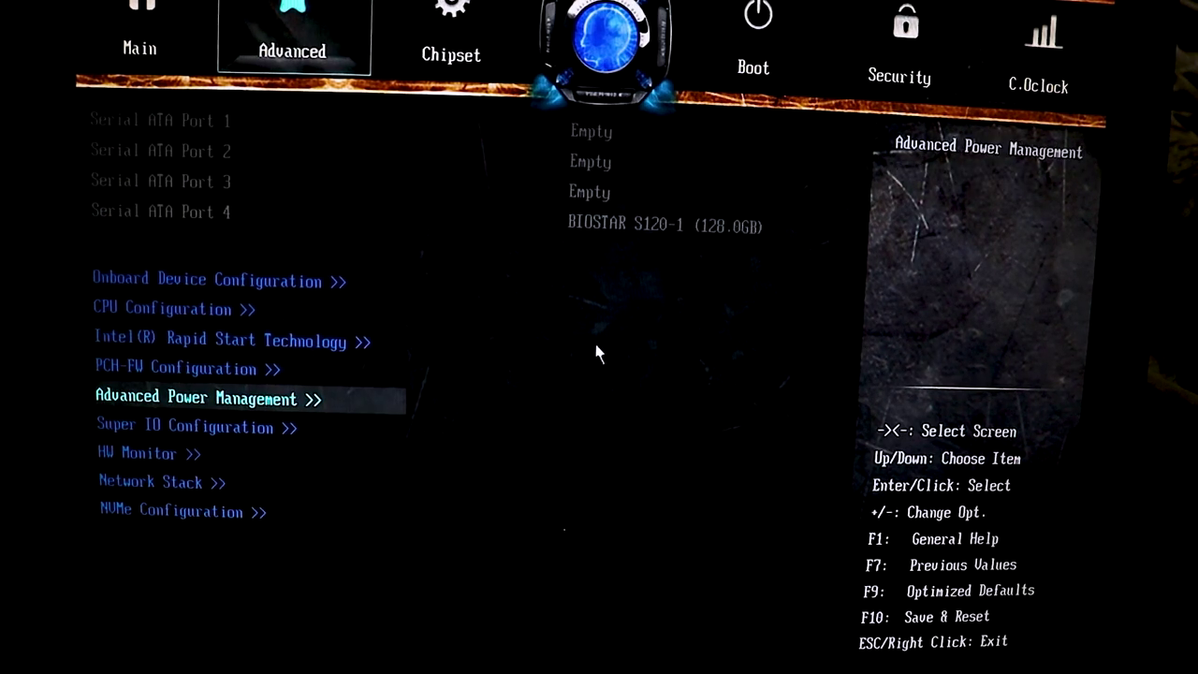
key(Return)
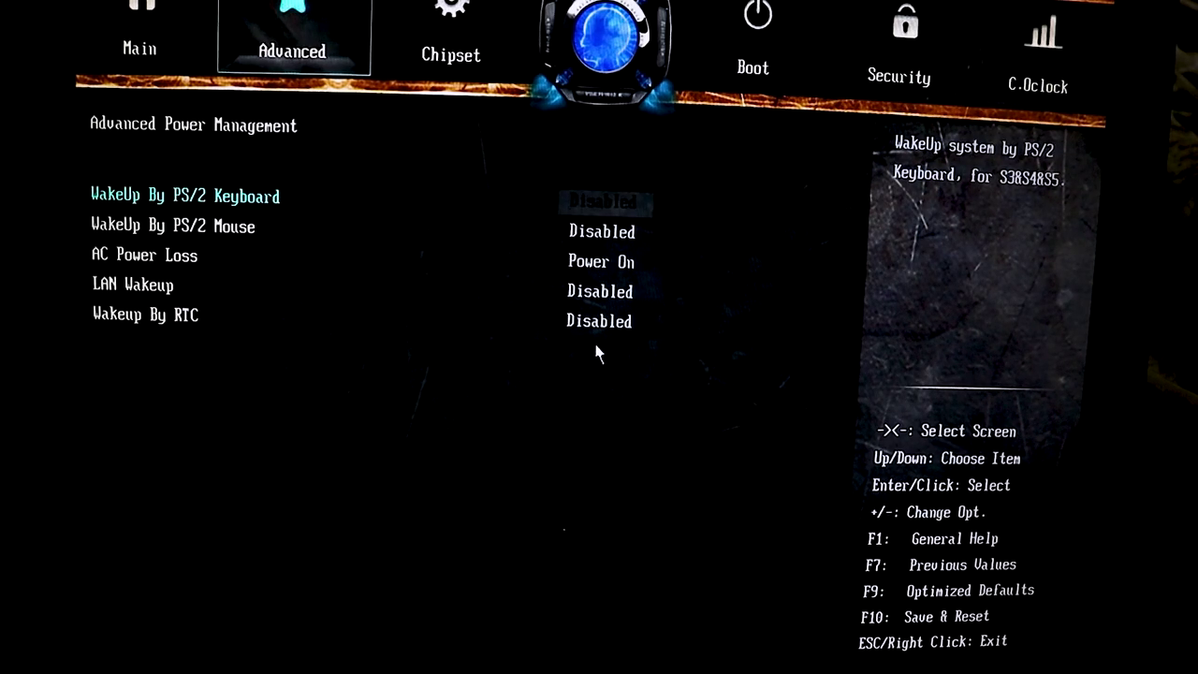
key(Down)
key(Down)
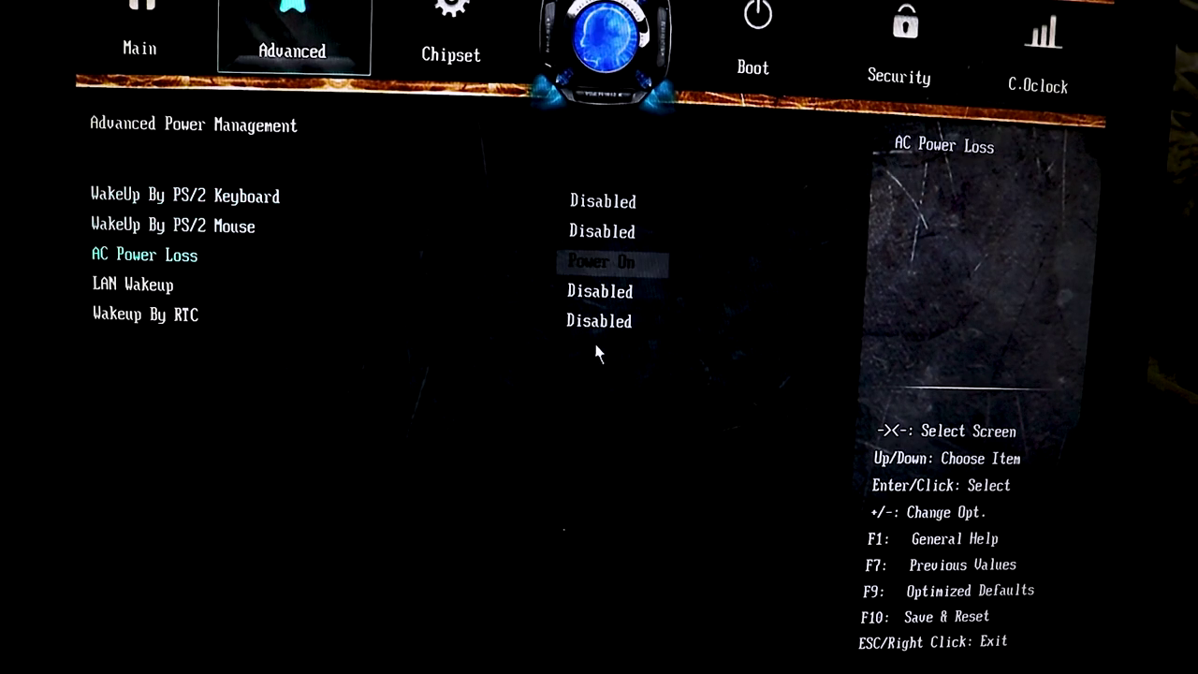
key(Return)
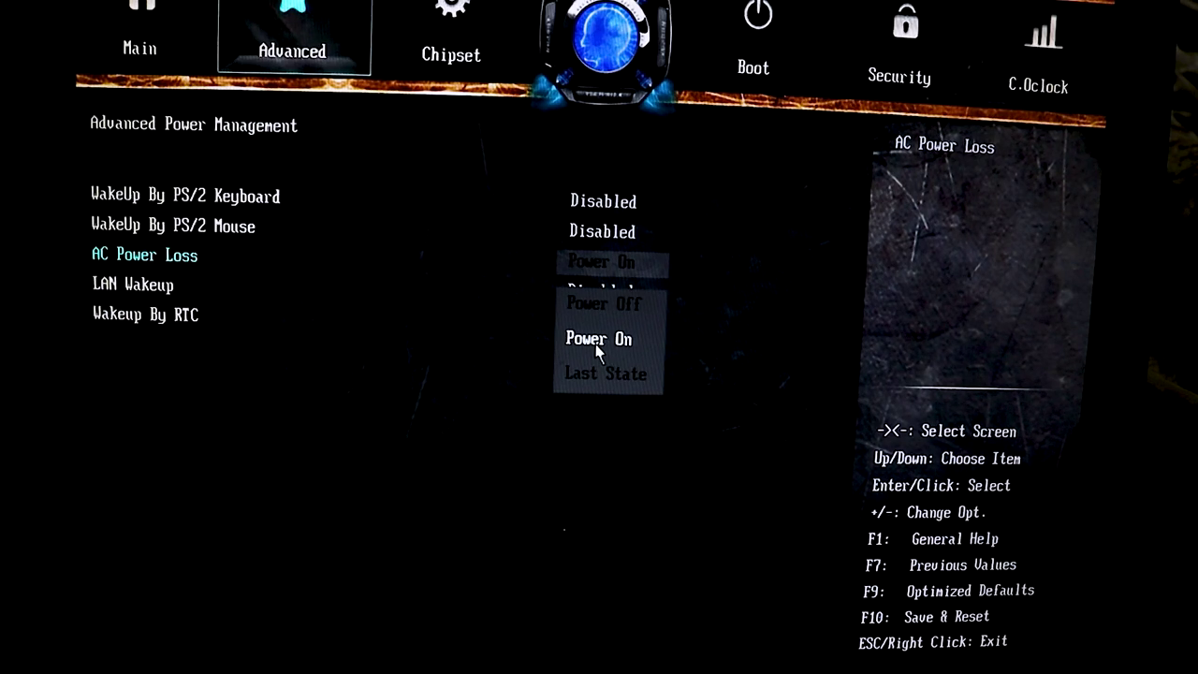
key(Return)
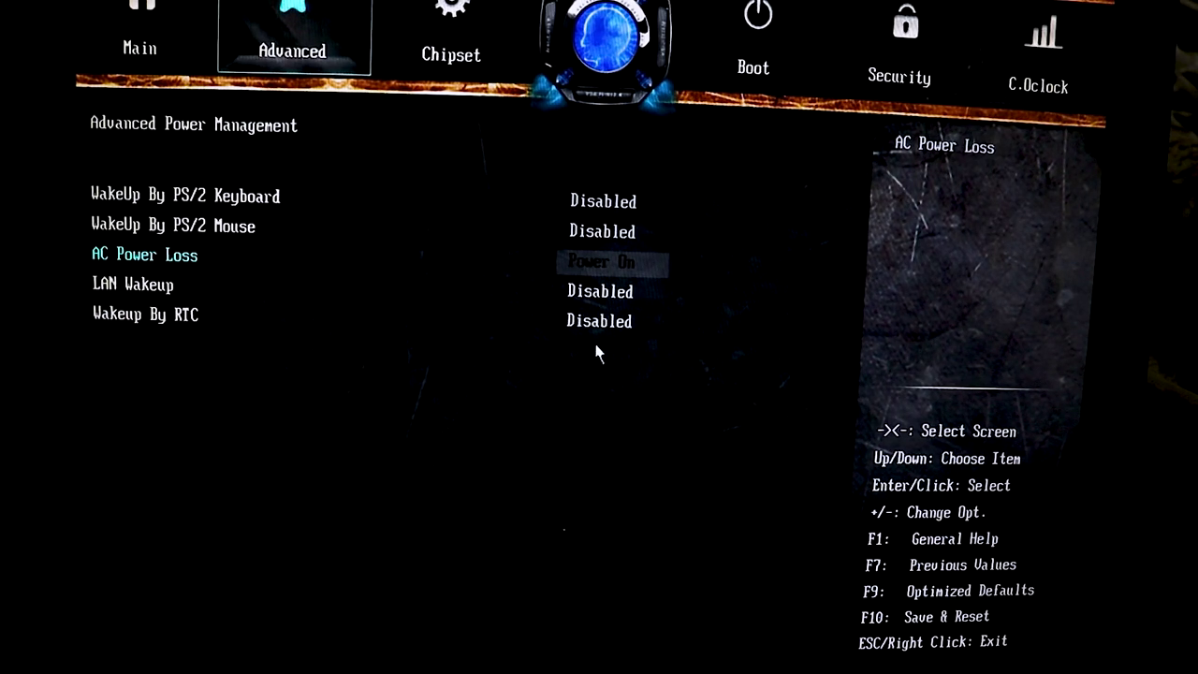
Save the BIOS configuration and reset the computer.
key(F10)
key(Left)
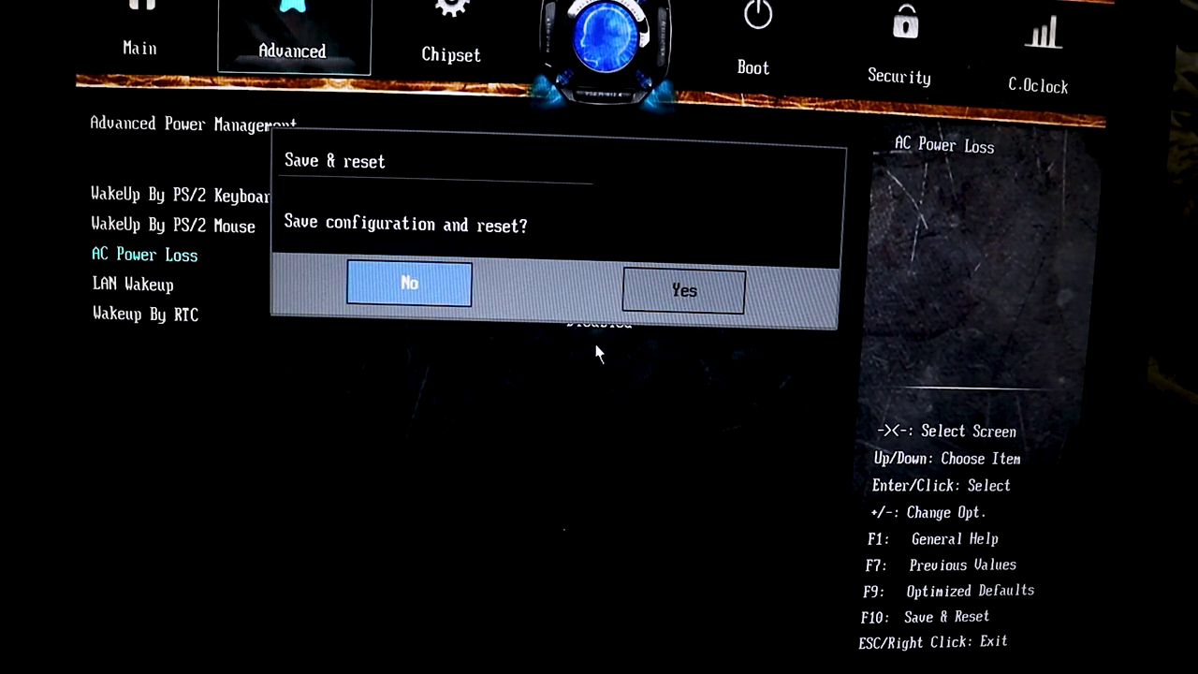
key(Right)
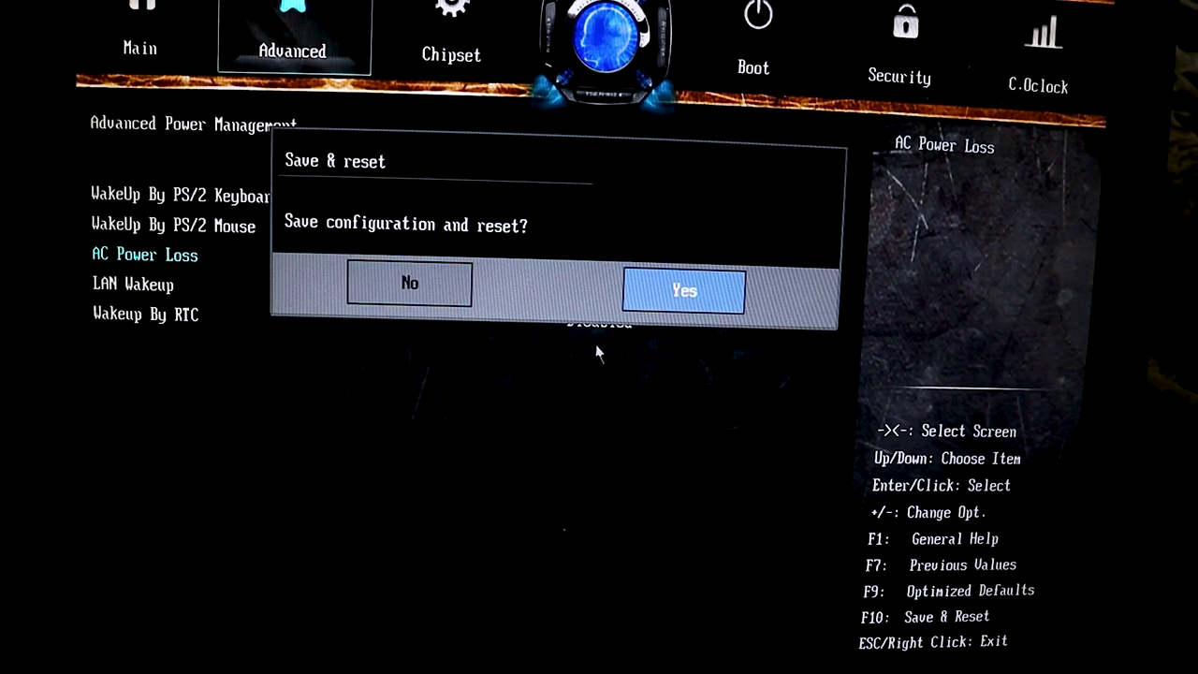
key(Return)
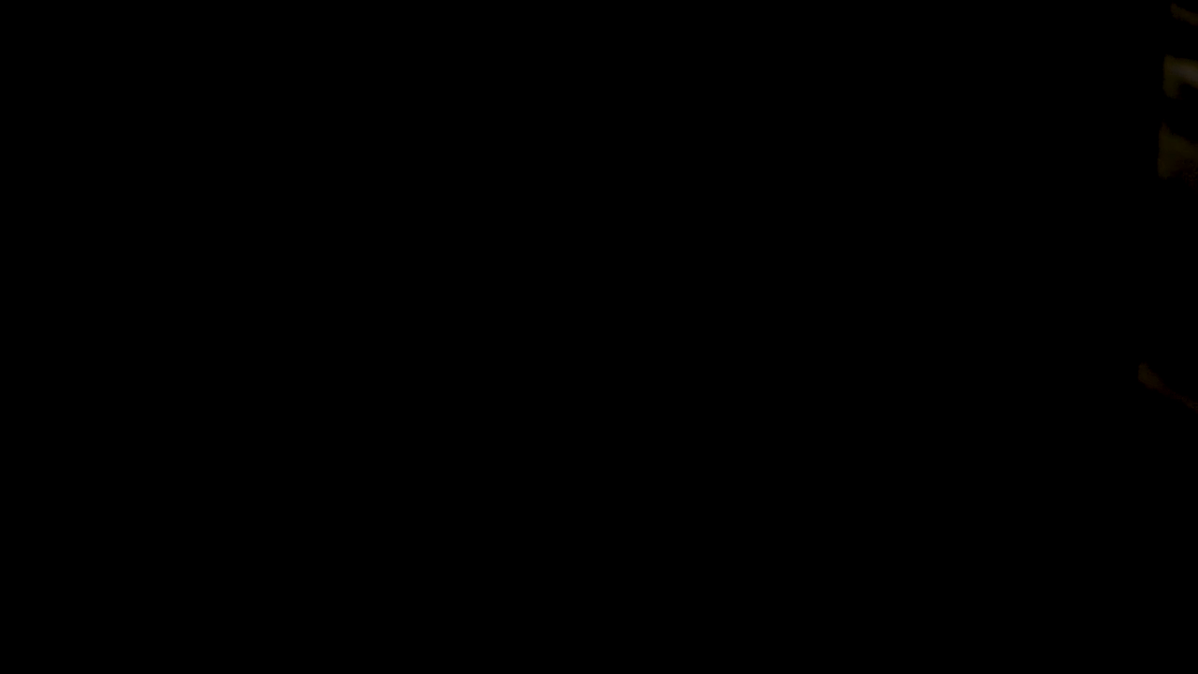